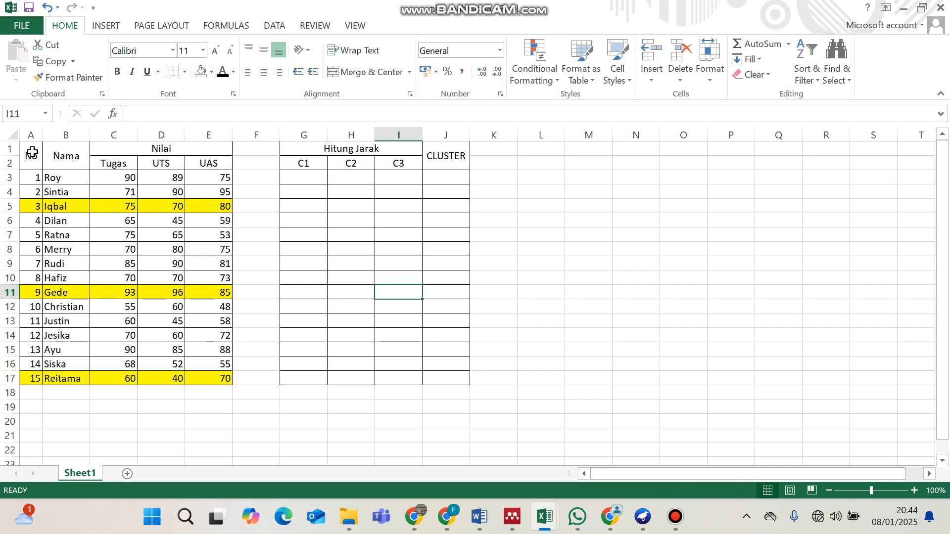
{"action": "left_click_drag", "start_coordinate": [31, 151], "coordinate": [186, 378]}
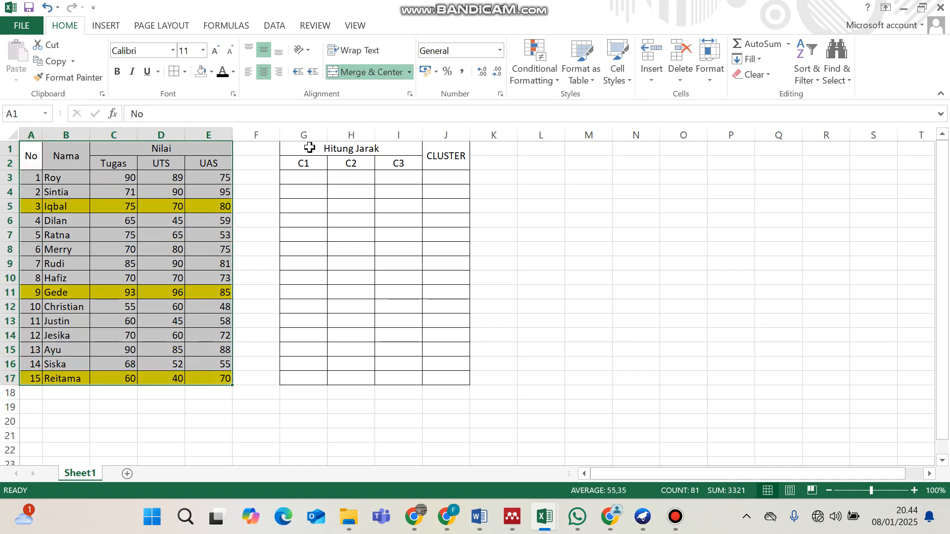
{"action": "left_click_drag", "start_coordinate": [310, 147], "coordinate": [395, 329]}
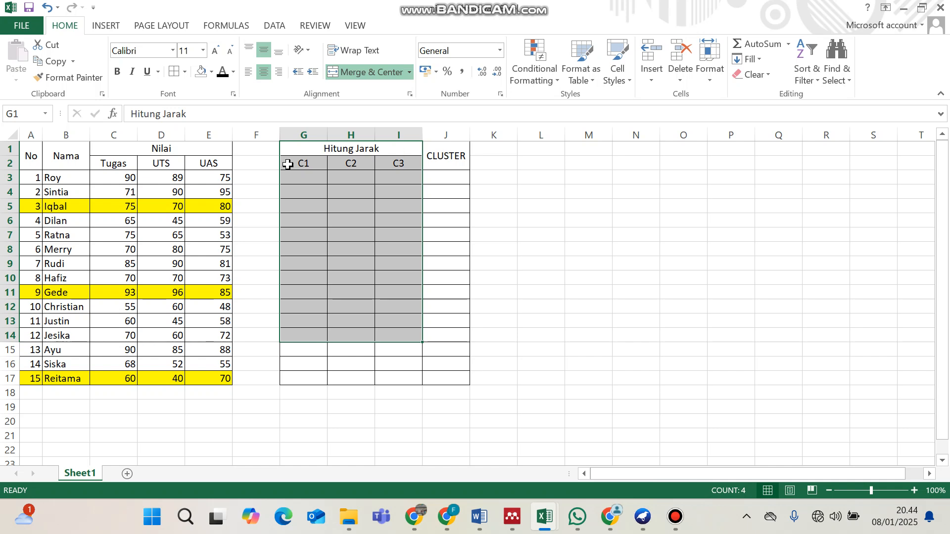
{"action": "left_click_drag", "start_coordinate": [441, 155], "coordinate": [444, 378]}
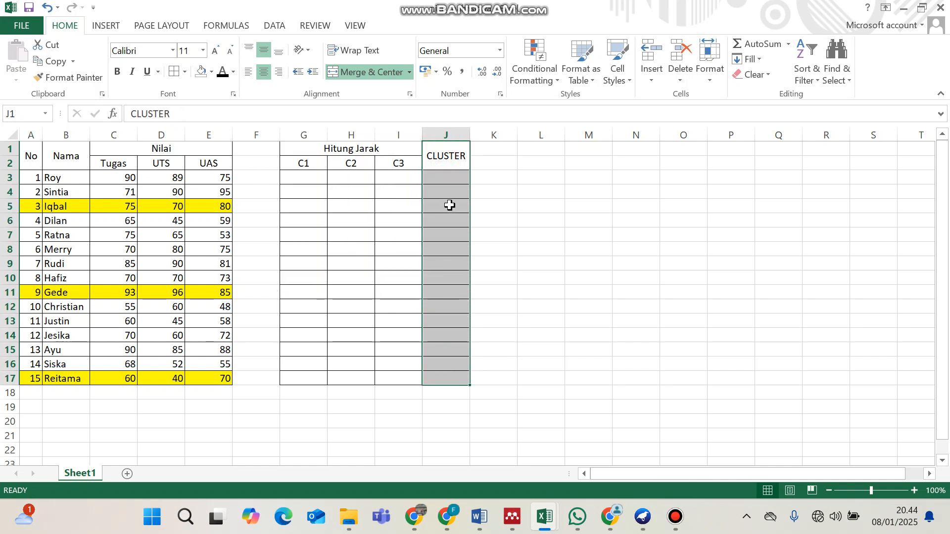
Label the three yellow centroid rows by entering C1 in F5, C2 in F11 and C3 in F17
{"action": "left_click", "coordinate": [251, 205]}
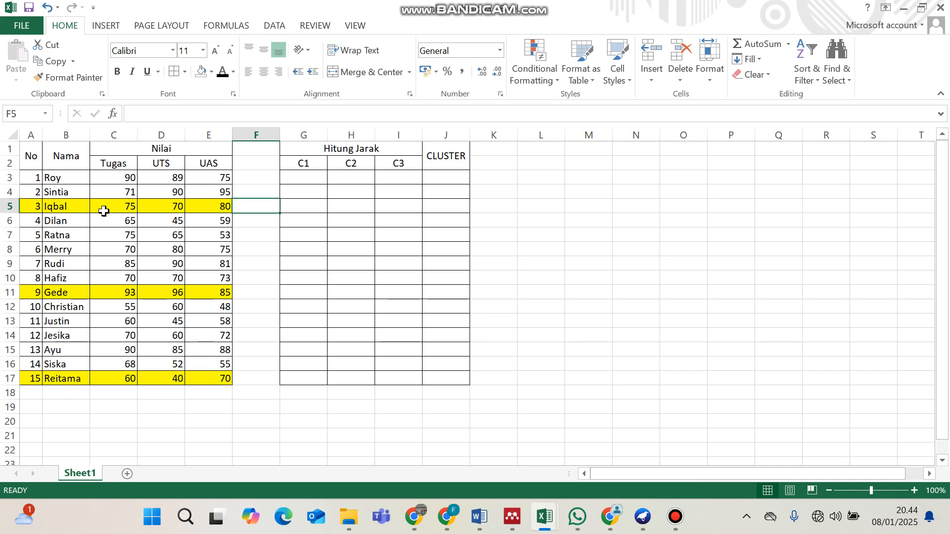
{"action": "type", "text": "C1"}
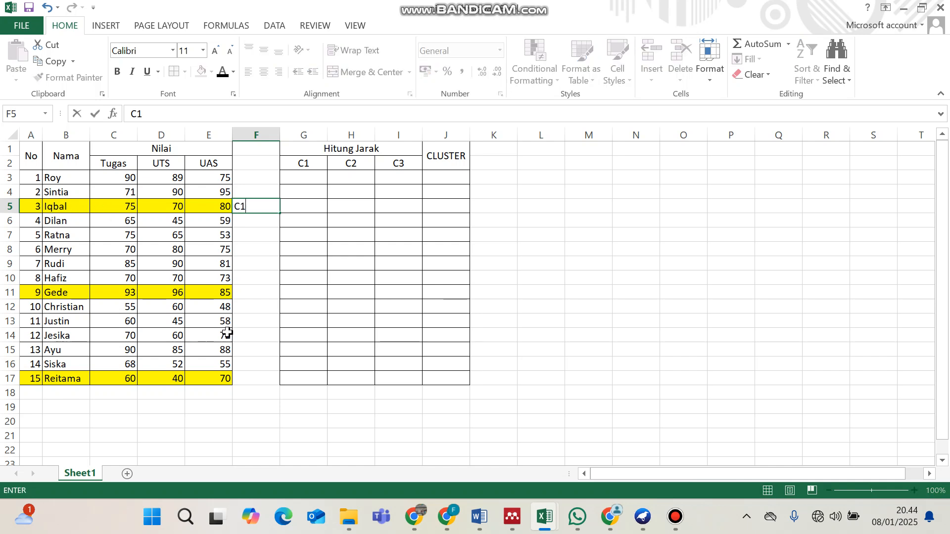
{"action": "left_click", "coordinate": [253, 293]}
{"action": "type", "text": "C2"}
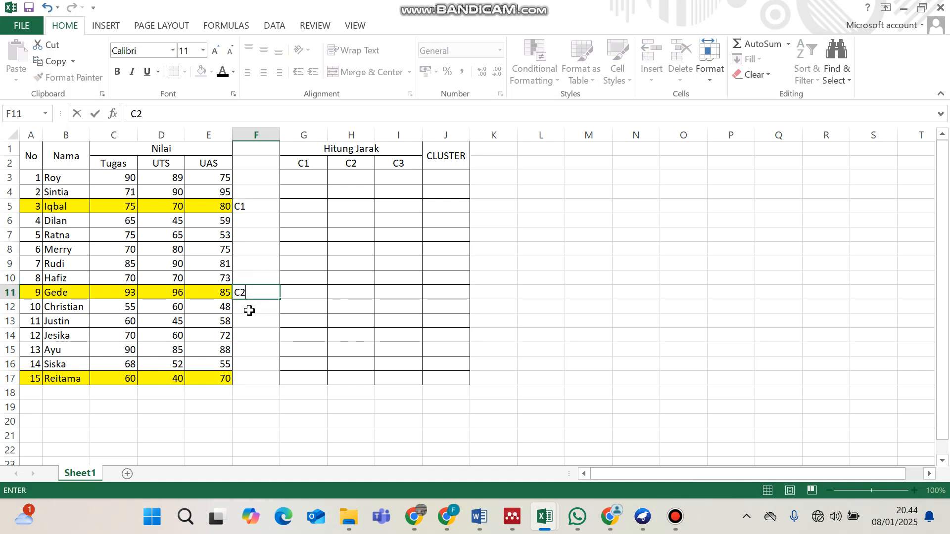
{"action": "left_click", "coordinate": [250, 377]}
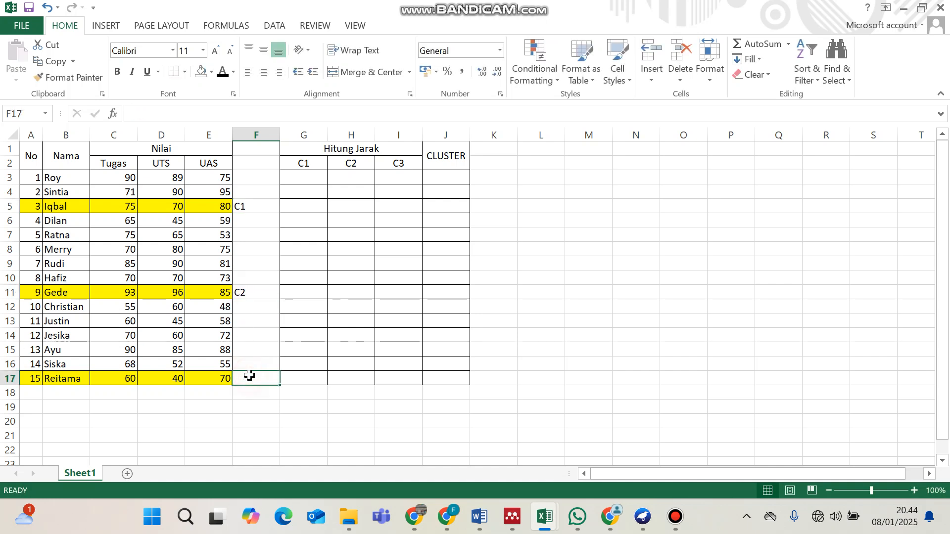
{"action": "type", "text": "C3"}
{"action": "left_click", "coordinate": [275, 309]}
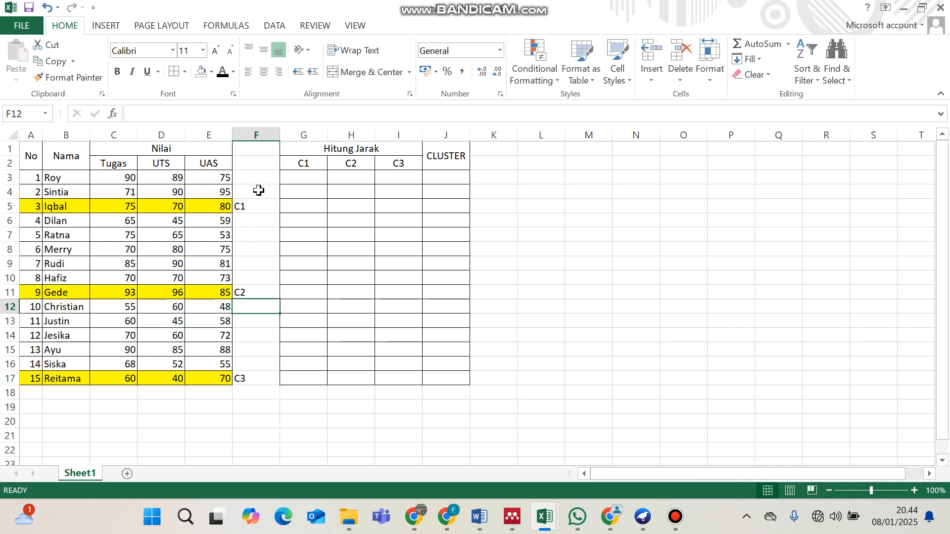
Begin a SQRT distance formula in G3 with the squared Tugas difference ($C$5-C3)^2, keeping the C5 reference absolute
{"action": "left_click", "coordinate": [305, 178]}
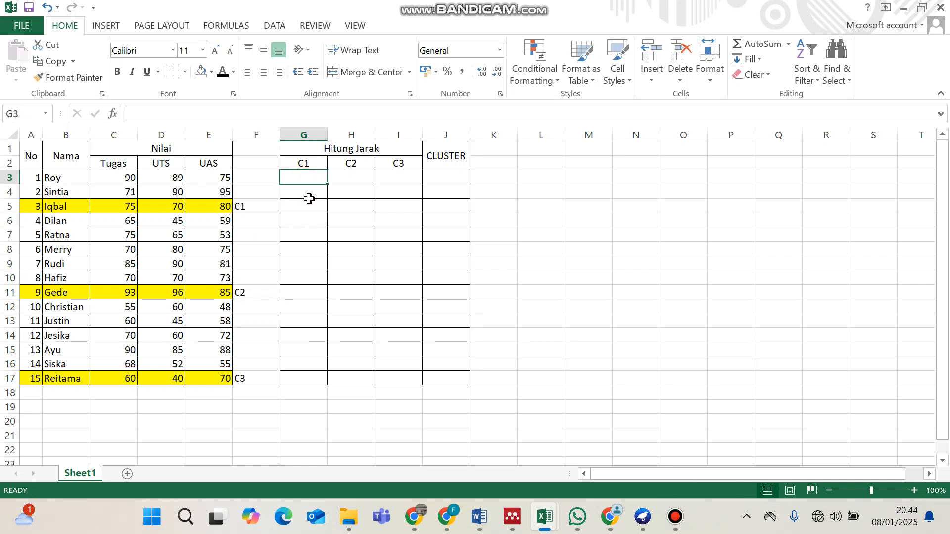
{"action": "type", "text": "="}
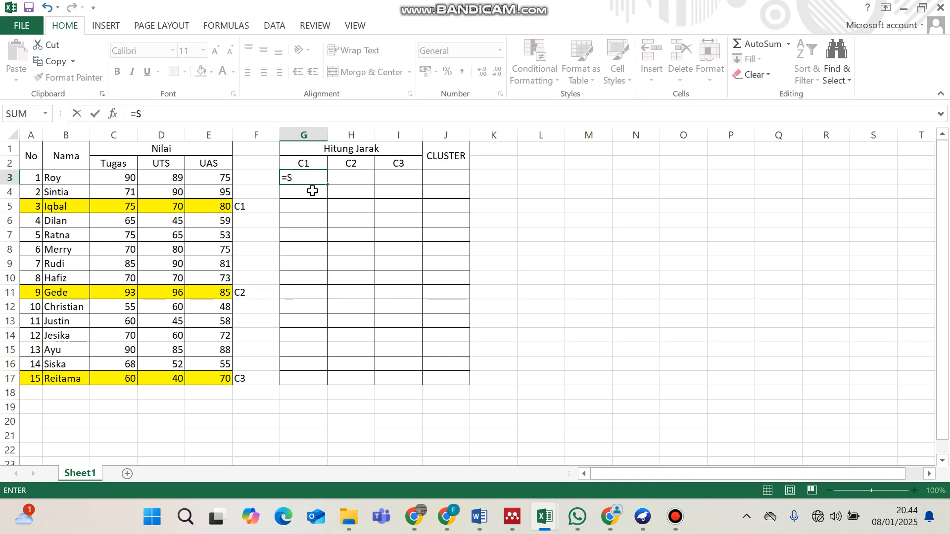
{"action": "type", "text": "Sqr"}
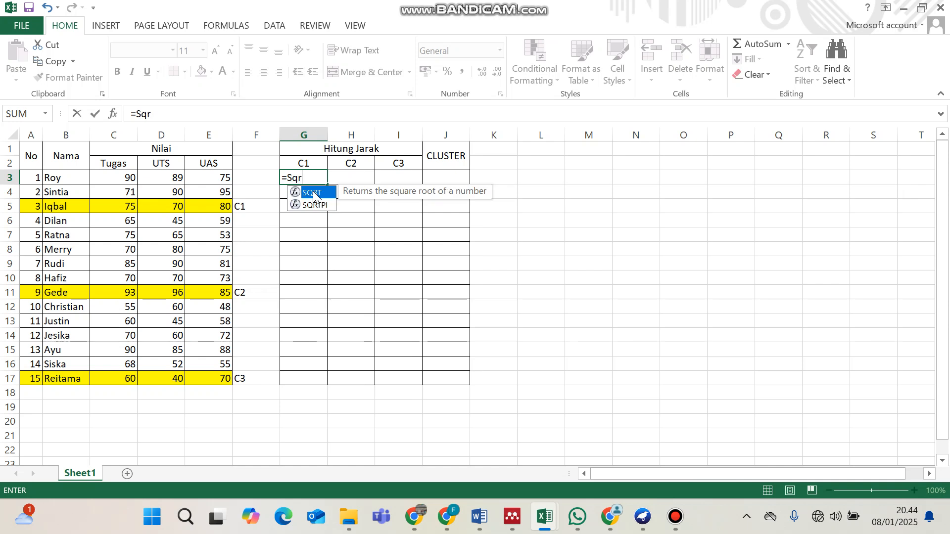
{"action": "double_click", "coordinate": [314, 193]}
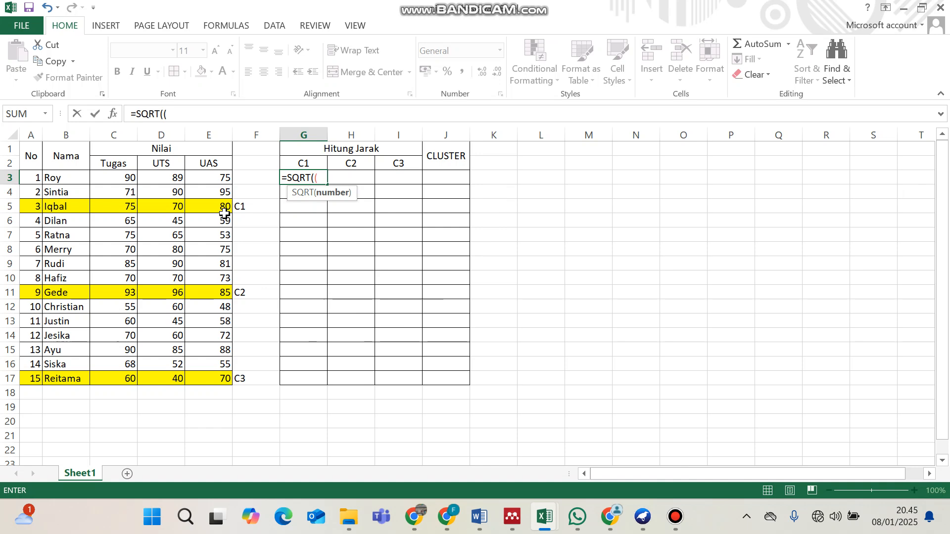
{"action": "left_click", "coordinate": [113, 204]}
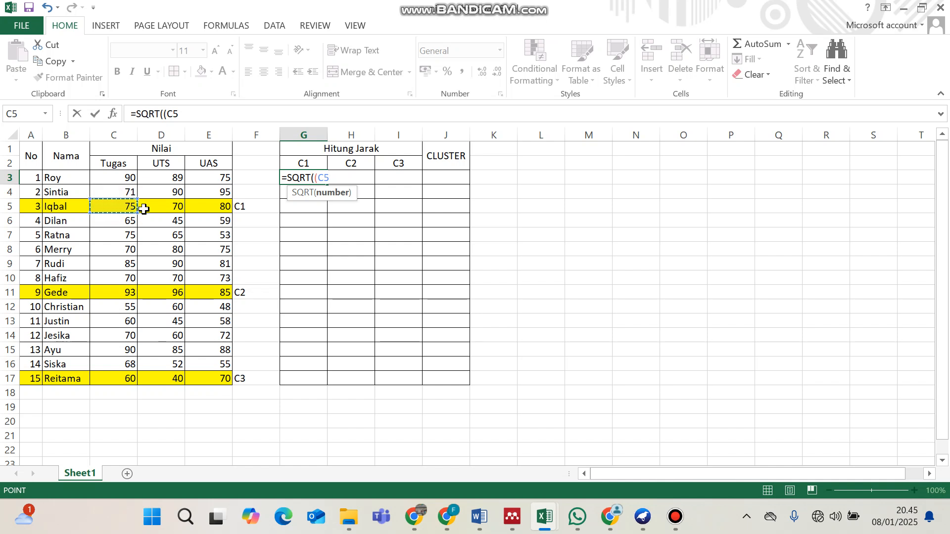
{"action": "type", "text": "-"}
{"action": "left_click", "coordinate": [129, 179]}
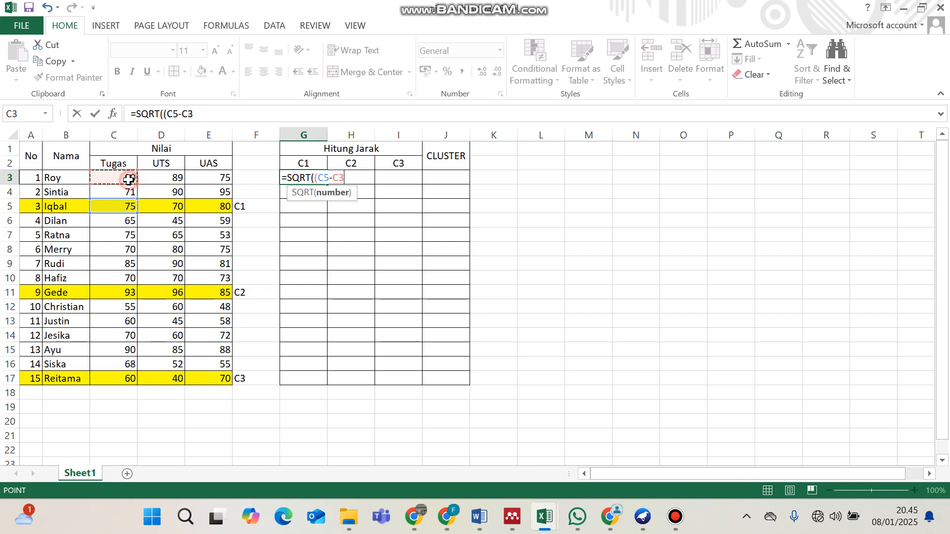
{"action": "left_click", "coordinate": [329, 177]}
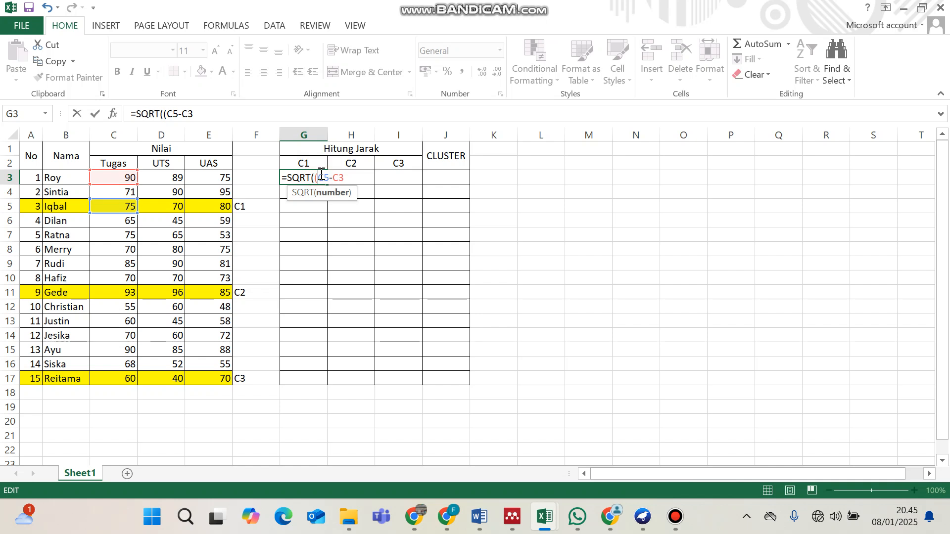
{"action": "key", "text": "F4"}
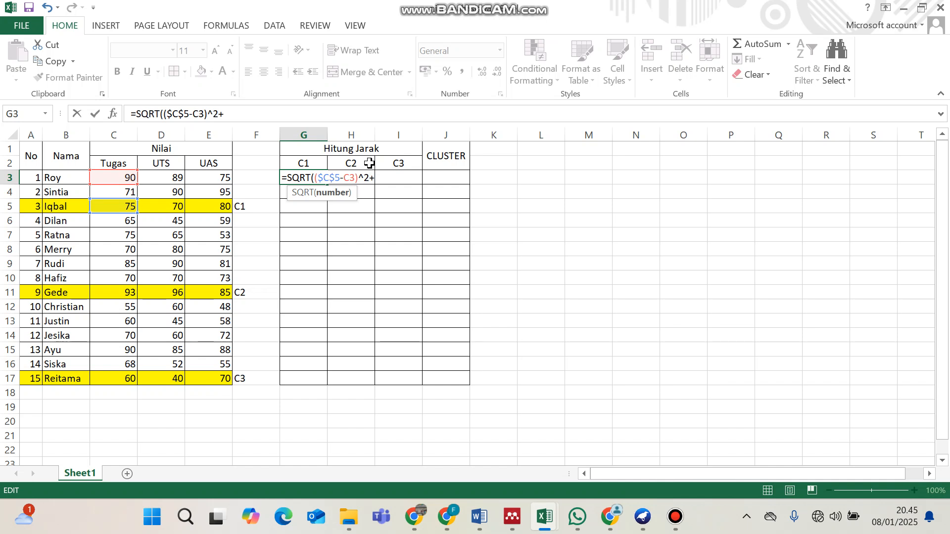
{"action": "left_click", "coordinate": [171, 206]}
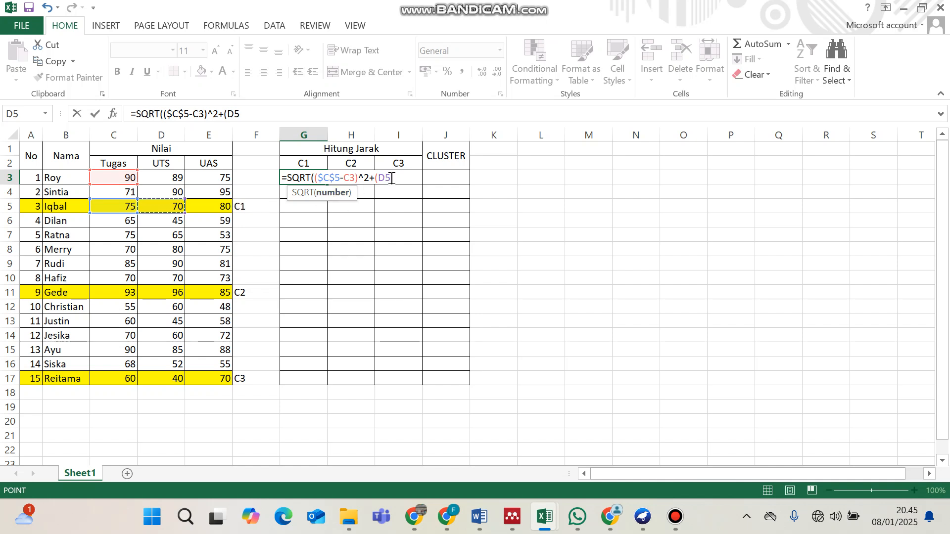
{"action": "key", "text": "F4"}
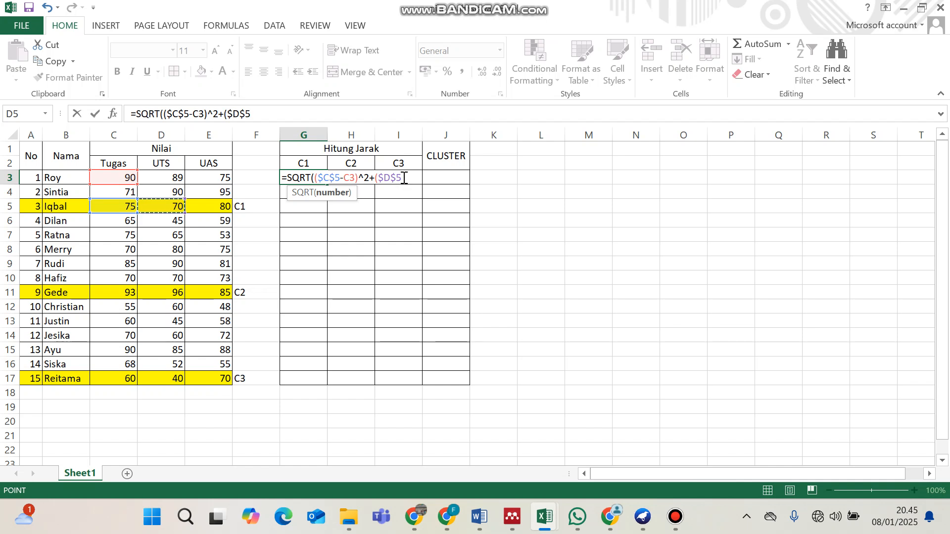
{"action": "key", "text": "BackSpace"}
{"action": "key", "text": "BackSpace"}
{"action": "key", "text": "BackSpace"}
{"action": "key", "text": "BackSpace"}
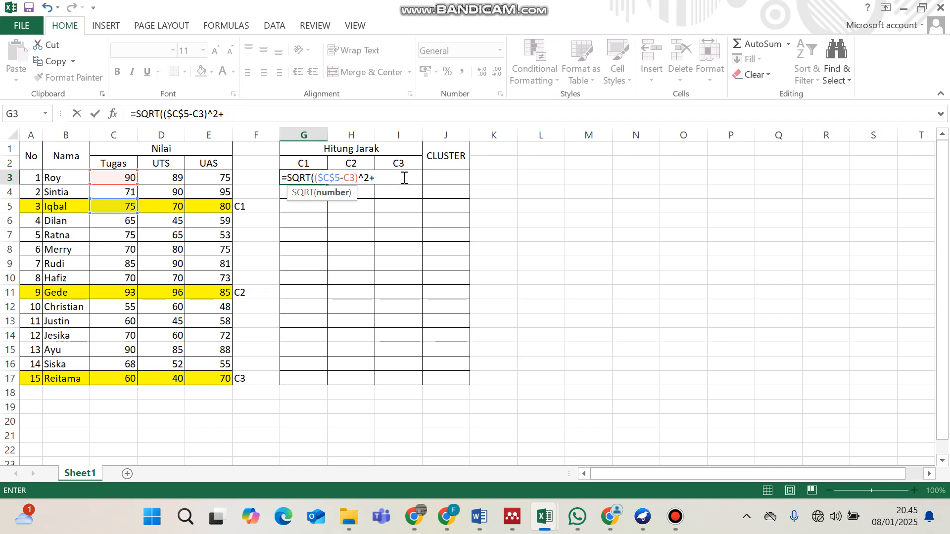
Add the squared UTS difference ($D$5-D3)^2 to the G3 formula, with D5 as an absolute reference
{"action": "left_click", "coordinate": [155, 205]}
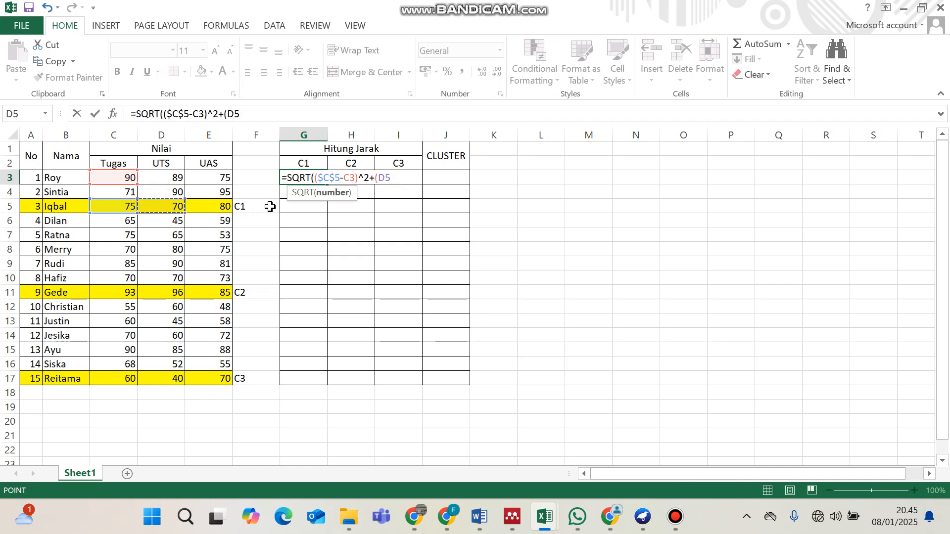
{"action": "key", "text": "F4"}
{"action": "type", "text": "-"}
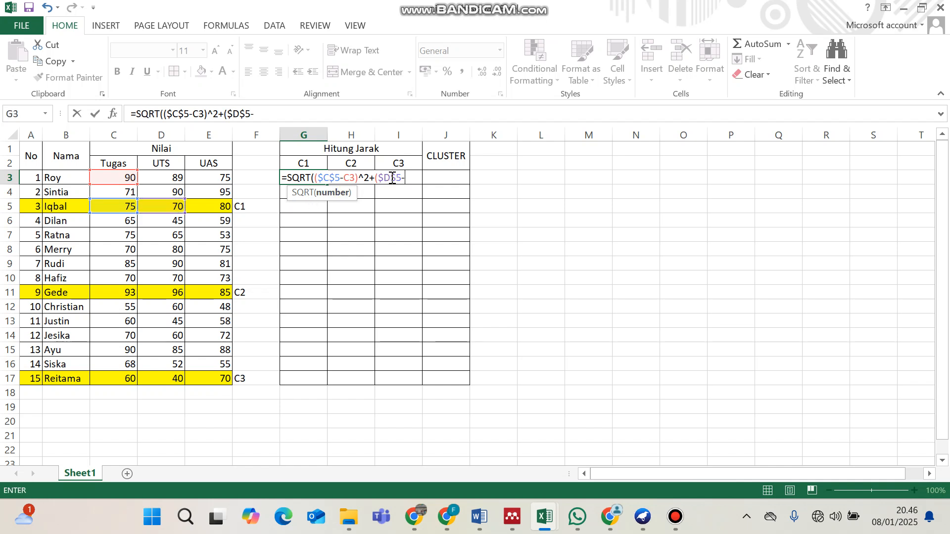
{"action": "left_click", "coordinate": [158, 177]}
{"action": "type", "text": ")"}
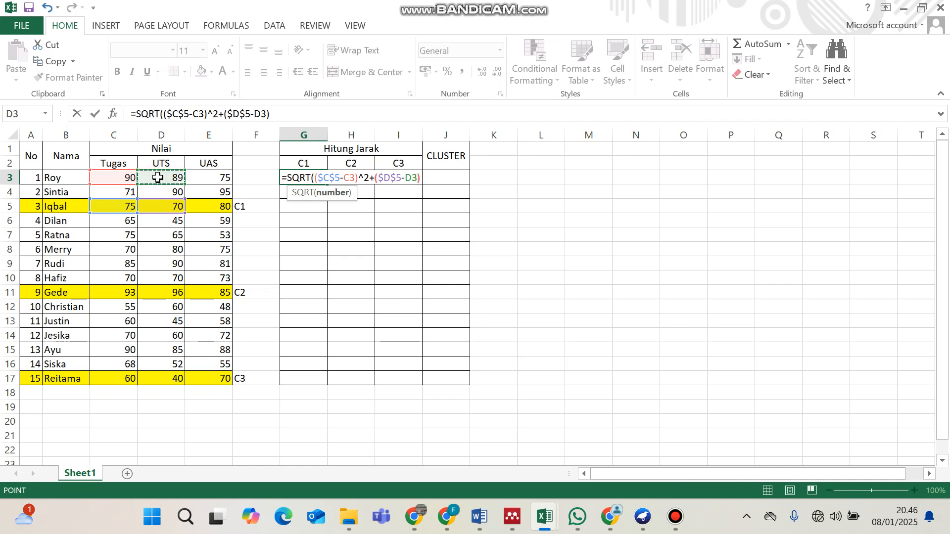
{"action": "type", "text": "^2+("}
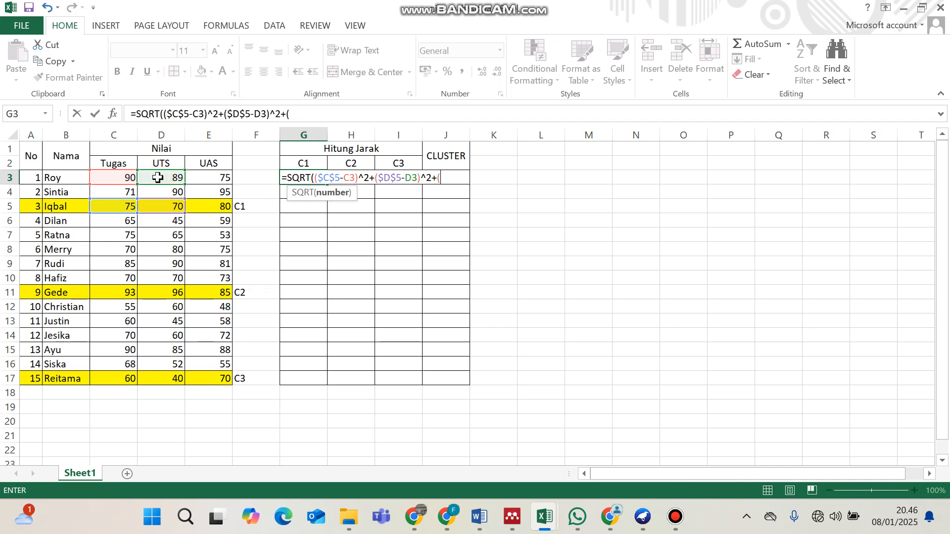
Complete the G3 formula with the squared UAS difference ($E$5-E3)^2, with E5 absolute, and enter it
{"action": "left_click", "coordinate": [227, 208]}
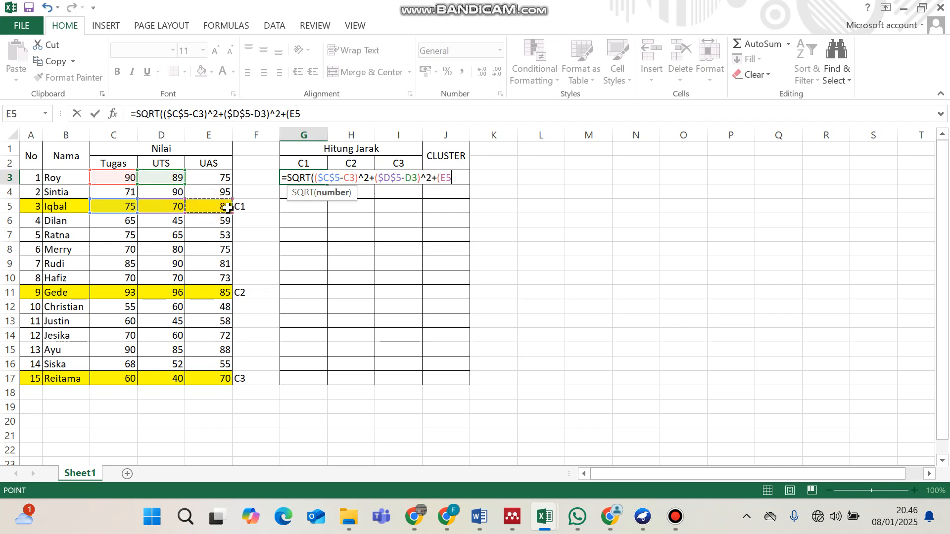
{"action": "key", "text": "F4"}
{"action": "type", "text": "-"}
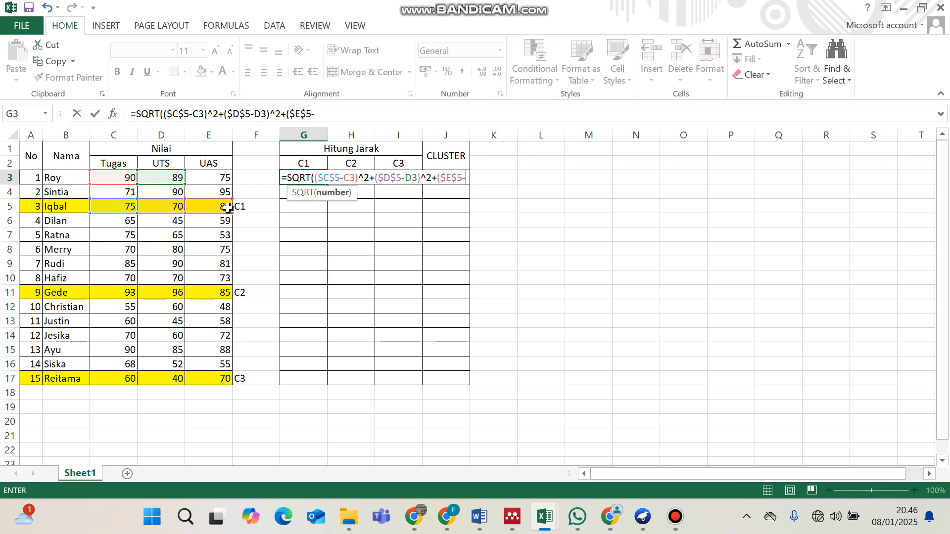
{"action": "left_click", "coordinate": [206, 179]}
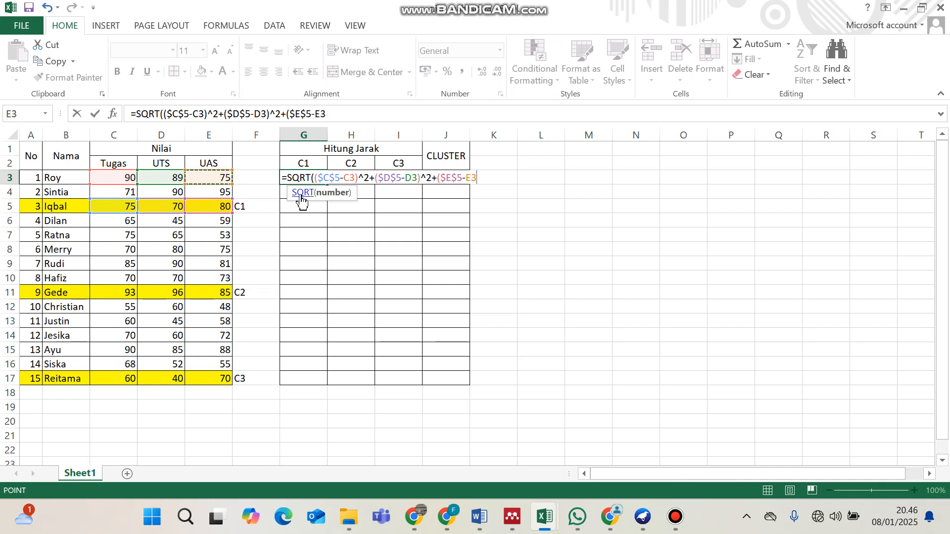
{"action": "type", "text": ")^2)"}
{"action": "key", "text": "Return"}
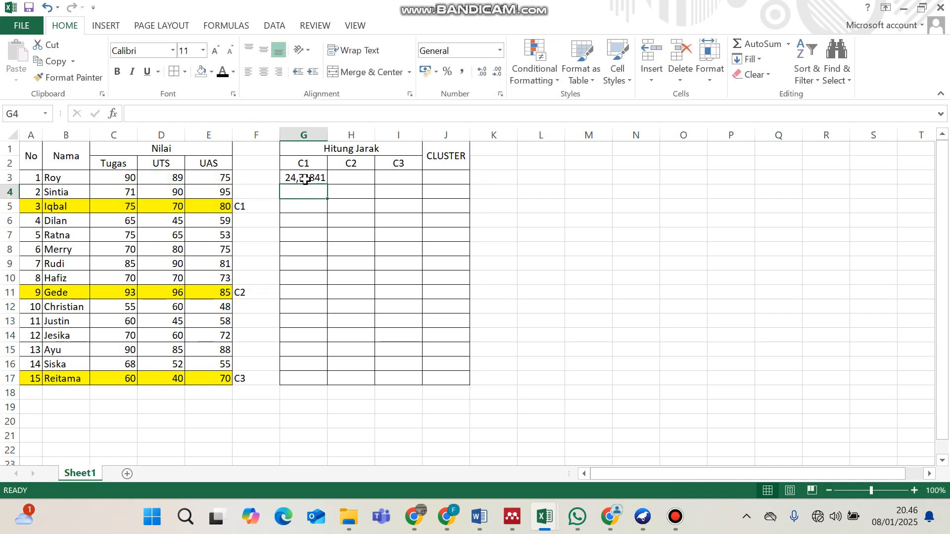
Copy the distance formula text from G3 into H3 under C2, keeping its cell references identical
{"action": "left_click", "coordinate": [305, 180]}
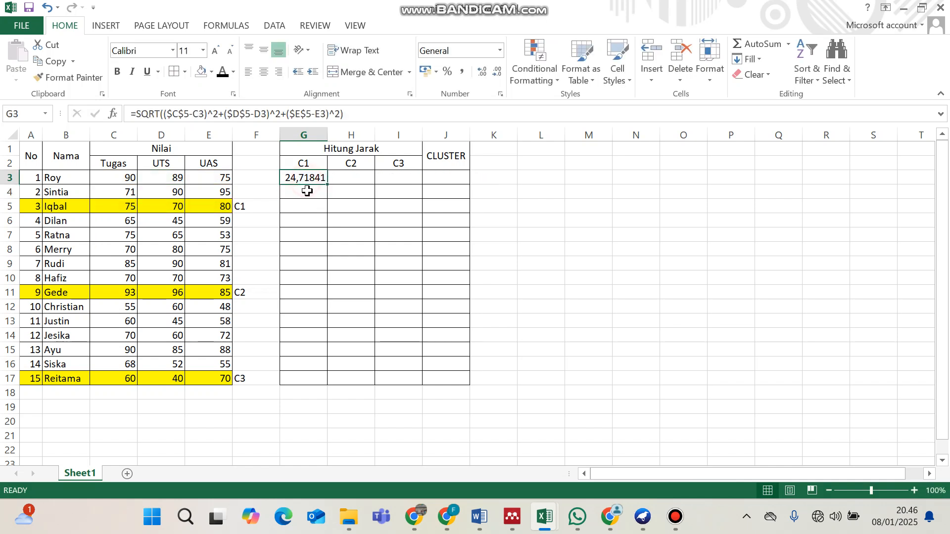
{"action": "left_click", "coordinate": [338, 180]}
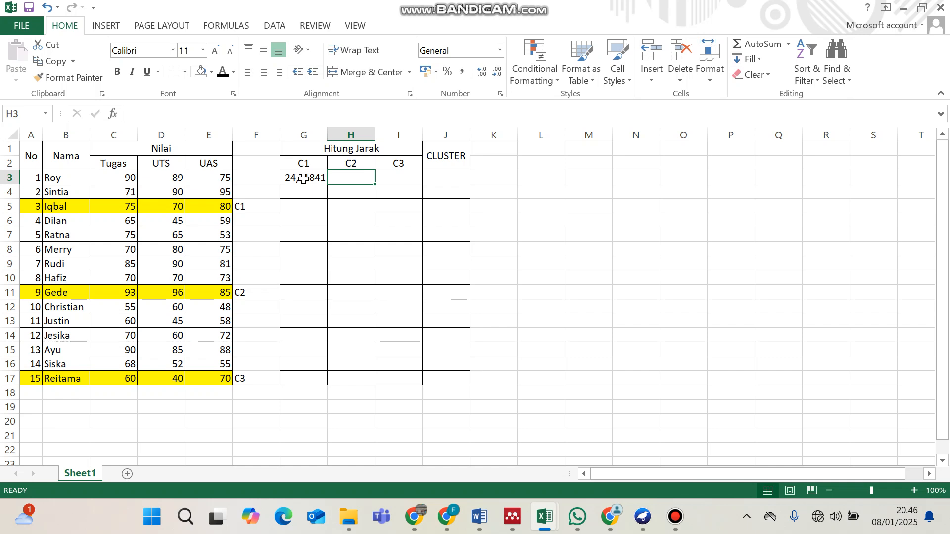
{"action": "left_click", "coordinate": [299, 174]}
{"action": "left_click_drag", "start_coordinate": [352, 114], "coordinate": [110, 114]}
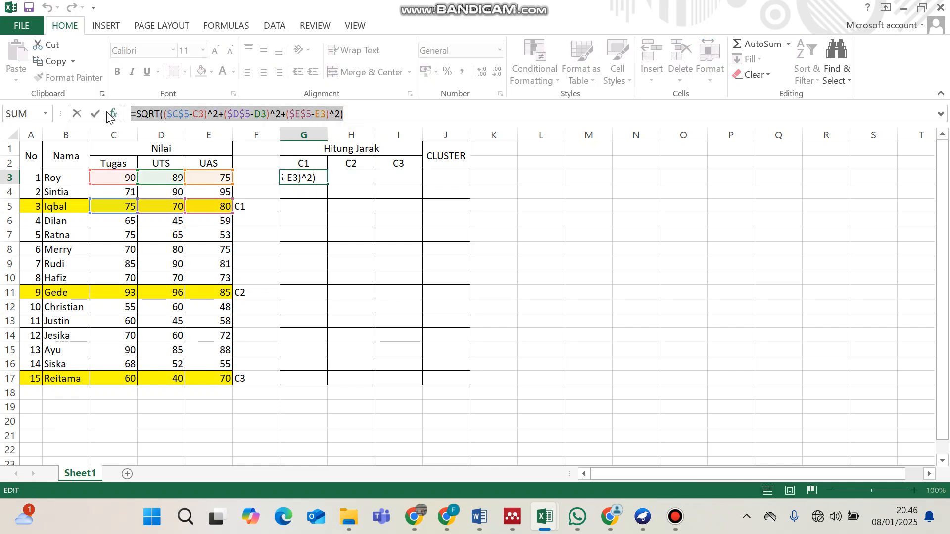
{"action": "key", "text": "Return"}
{"action": "left_click", "coordinate": [341, 181]}
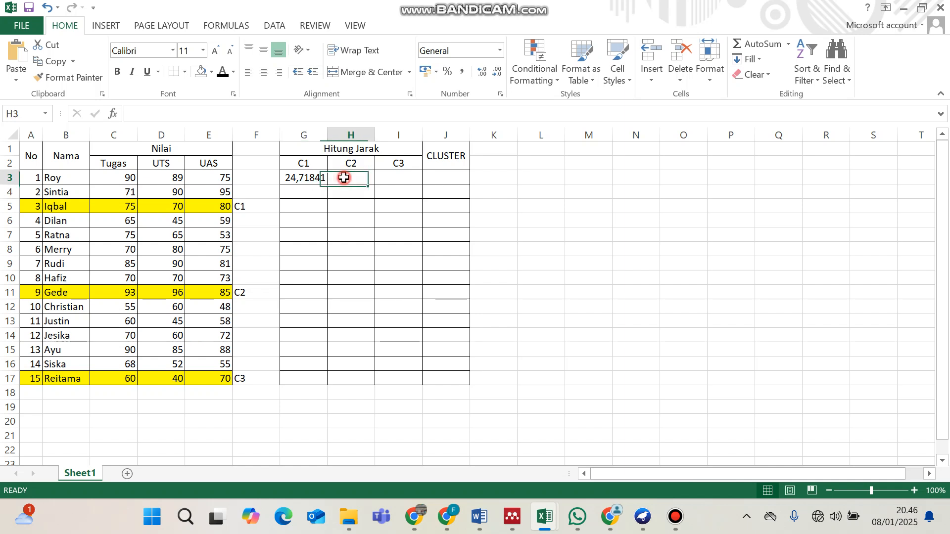
{"action": "double_click", "coordinate": [345, 178]}
{"action": "key", "text": "ctrl+v"}
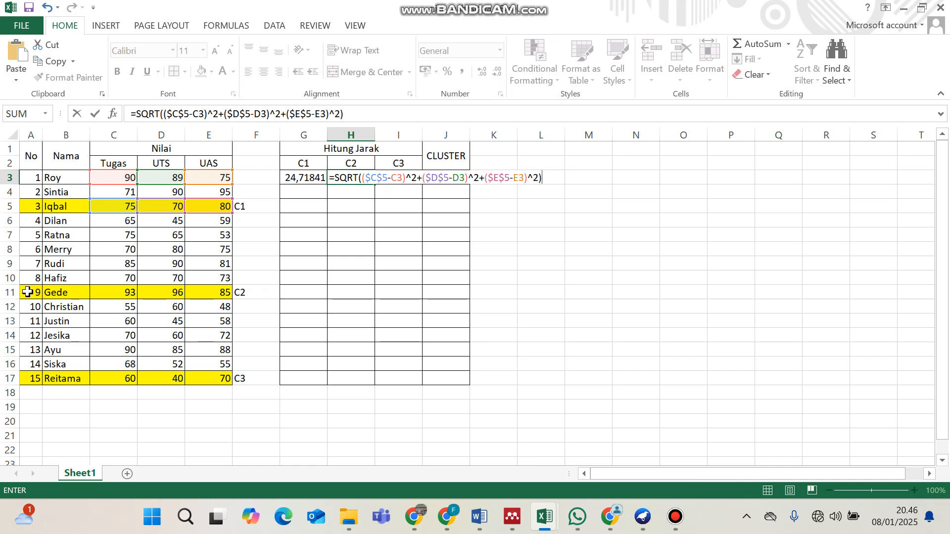
Change the centroid references in the H3 formula to $C$11, $D$11 and $E$11, and enter it
{"action": "left_click", "coordinate": [387, 179]}
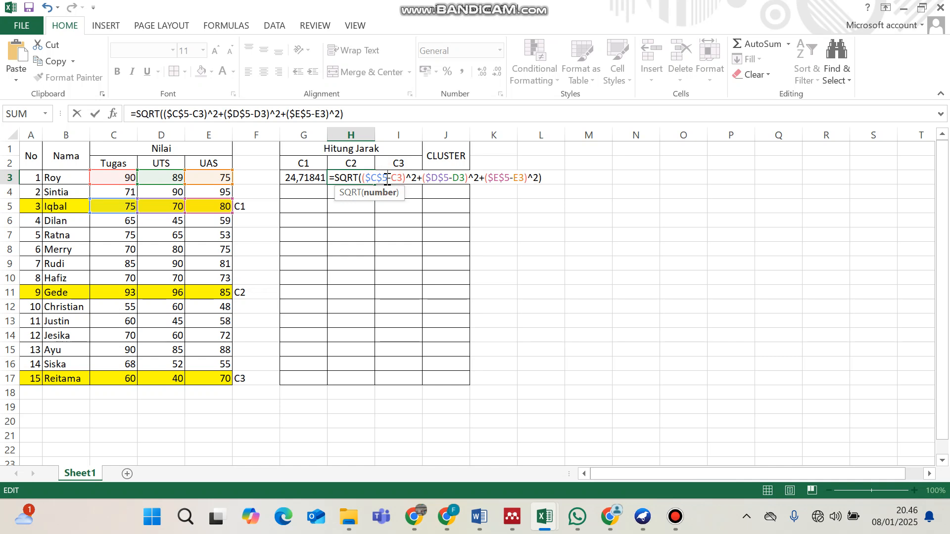
{"action": "type", "text": "11"}
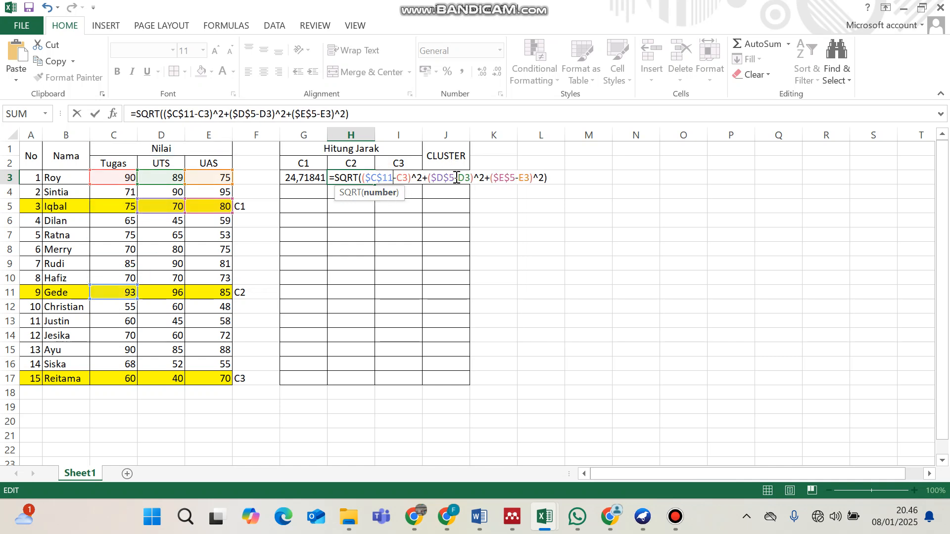
{"action": "left_click_drag", "start_coordinate": [456, 178], "coordinate": [451, 179]}
{"action": "type", "text": "11"}
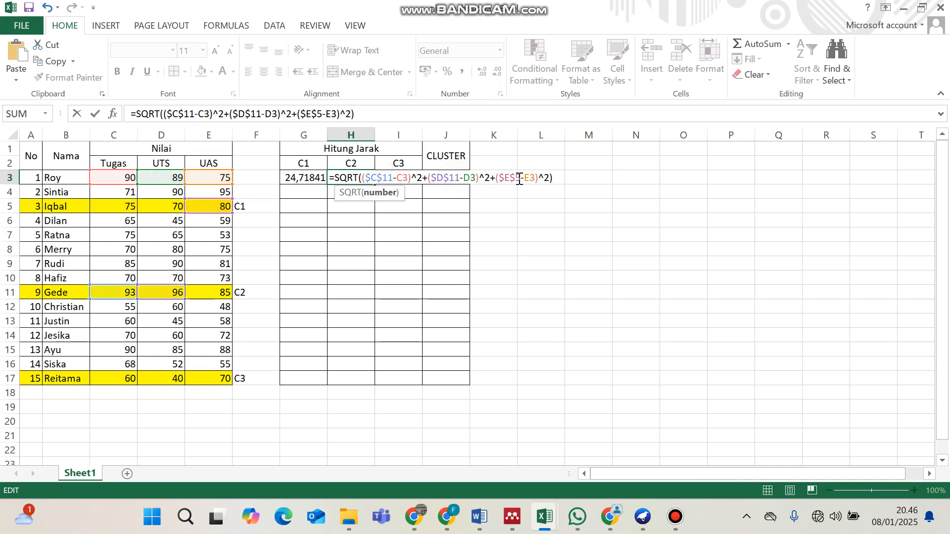
{"action": "left_click_drag", "start_coordinate": [519, 178], "coordinate": [516, 178]}
{"action": "type", "text": "11"}
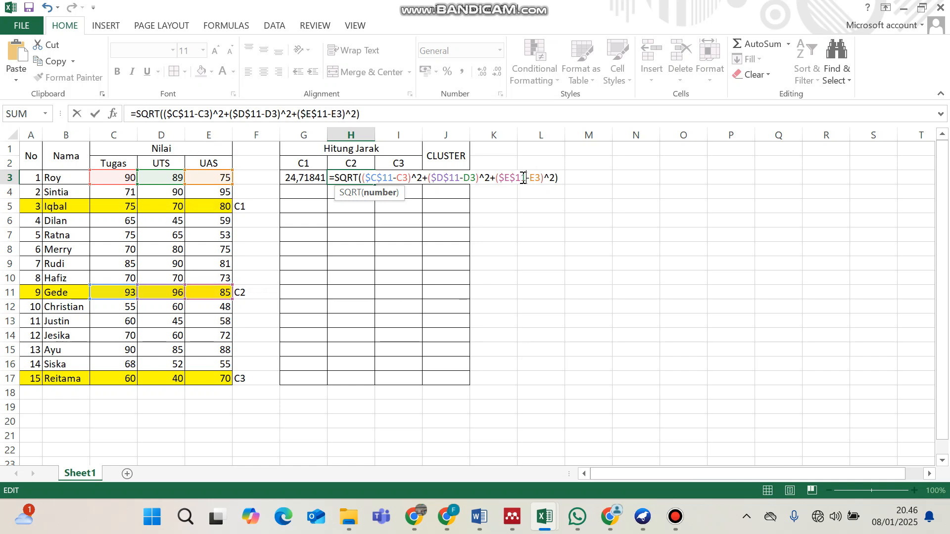
{"action": "key", "text": "Return"}
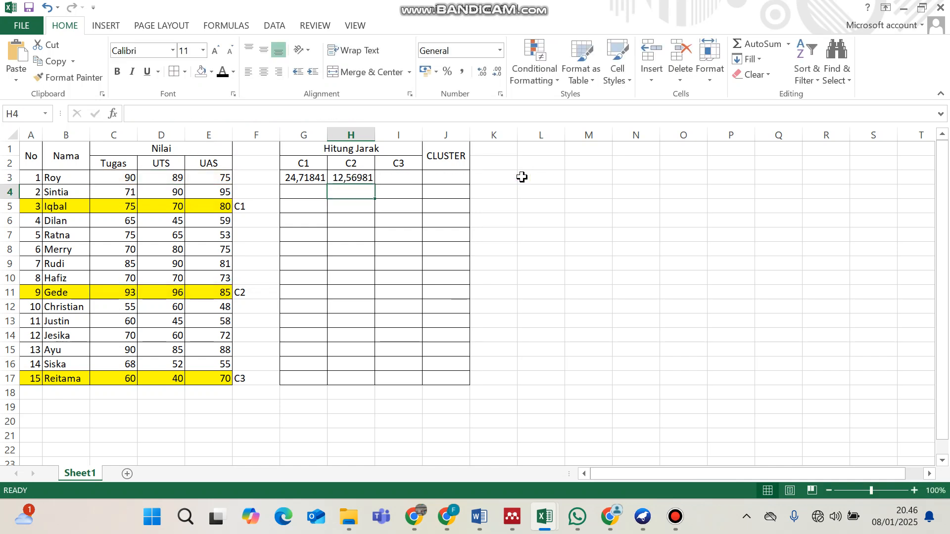
Paste the copied distance formula into I3 under C3, changing its centroid references to $C$17, $D$17 and $E$17, and enter it
{"action": "double_click", "coordinate": [396, 179]}
{"action": "key", "text": "ctrl+v"}
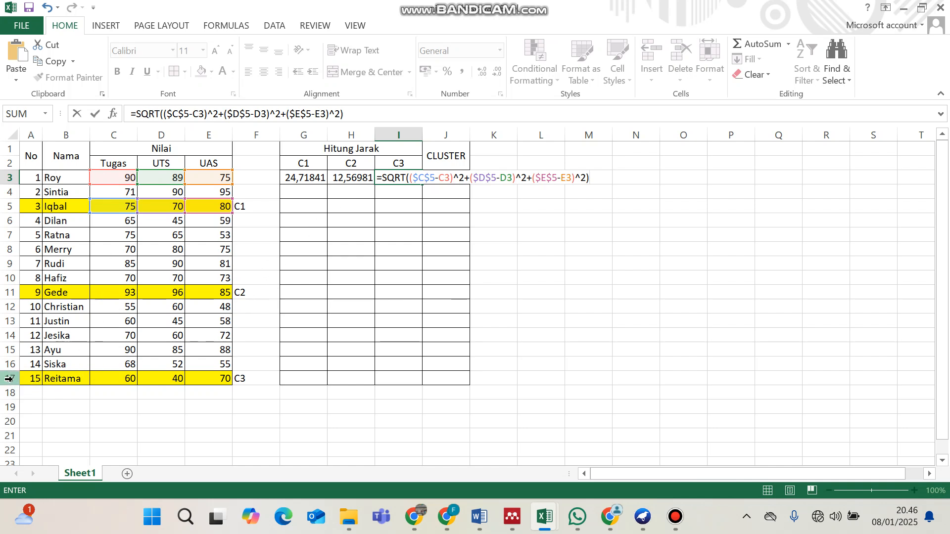
{"action": "left_click", "coordinate": [435, 174]}
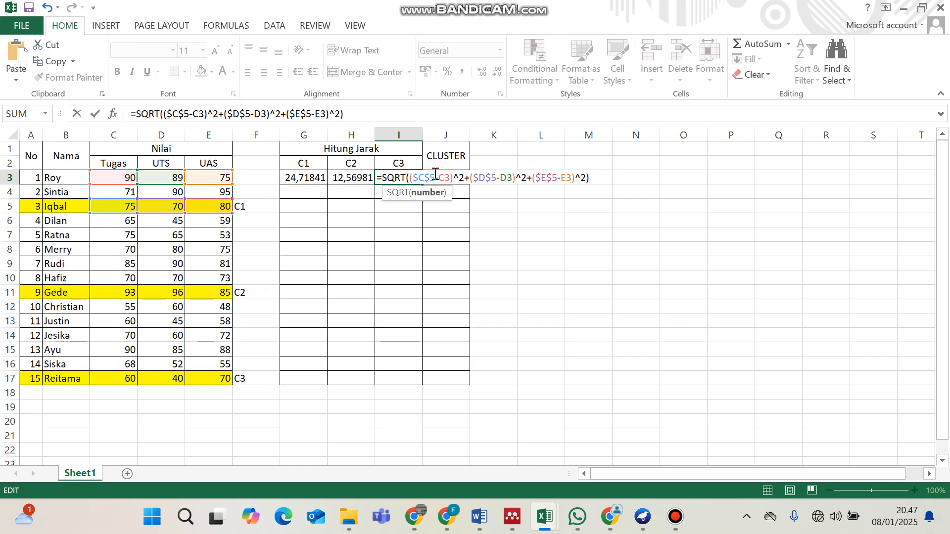
{"action": "key", "text": "BackSpace"}
{"action": "type", "text": "17"}
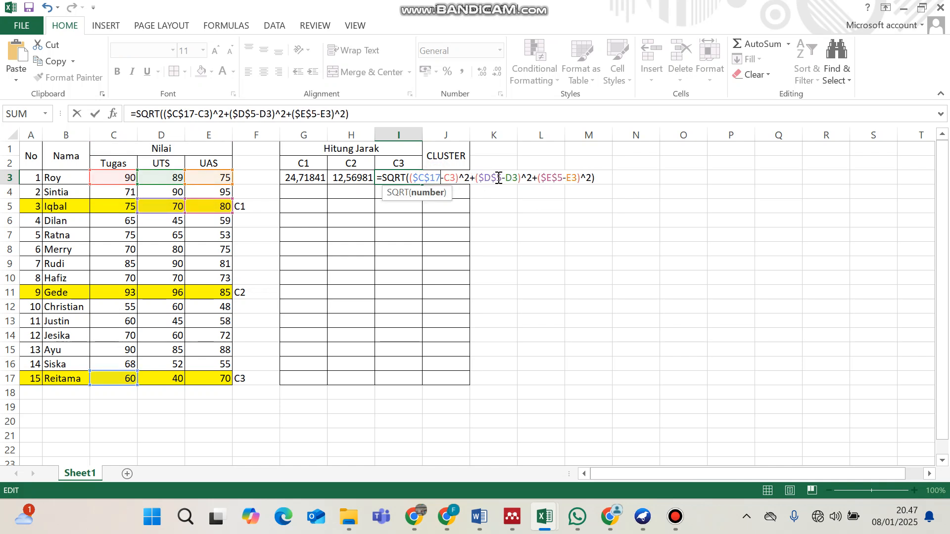
{"action": "left_click", "coordinate": [501, 177]}
{"action": "key", "text": "BackSpace"}
{"action": "type", "text": "17"}
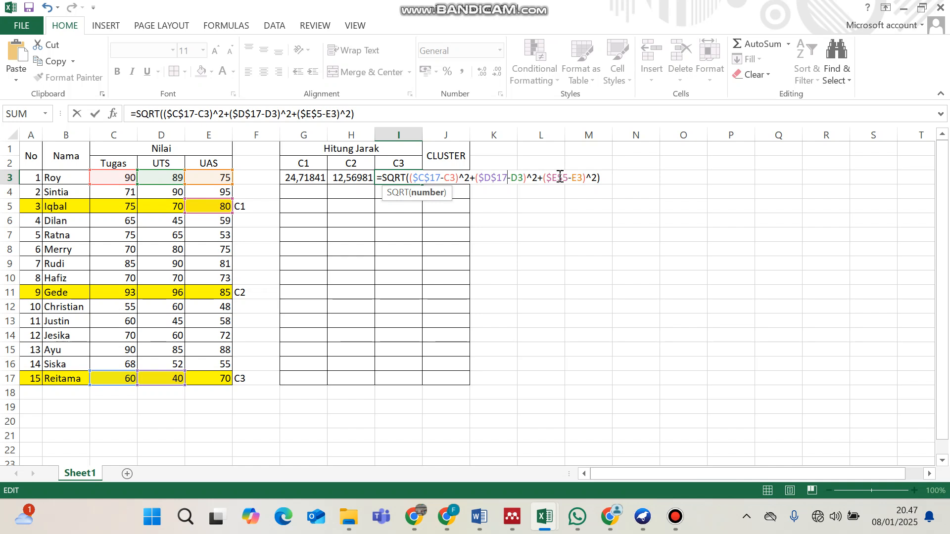
{"action": "left_click", "coordinate": [569, 178]}
{"action": "key", "text": "BackSpace"}
{"action": "type", "text": "17"}
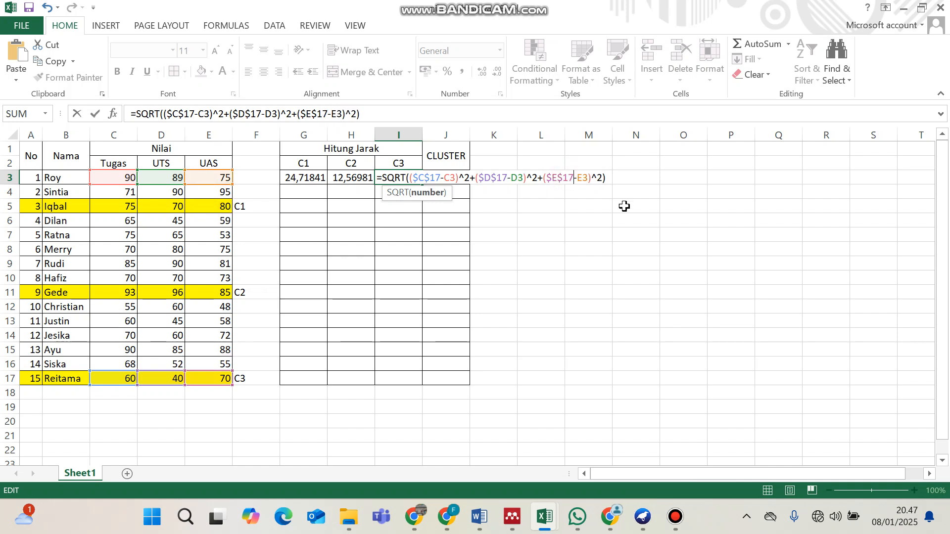
{"action": "key", "text": "Return"}
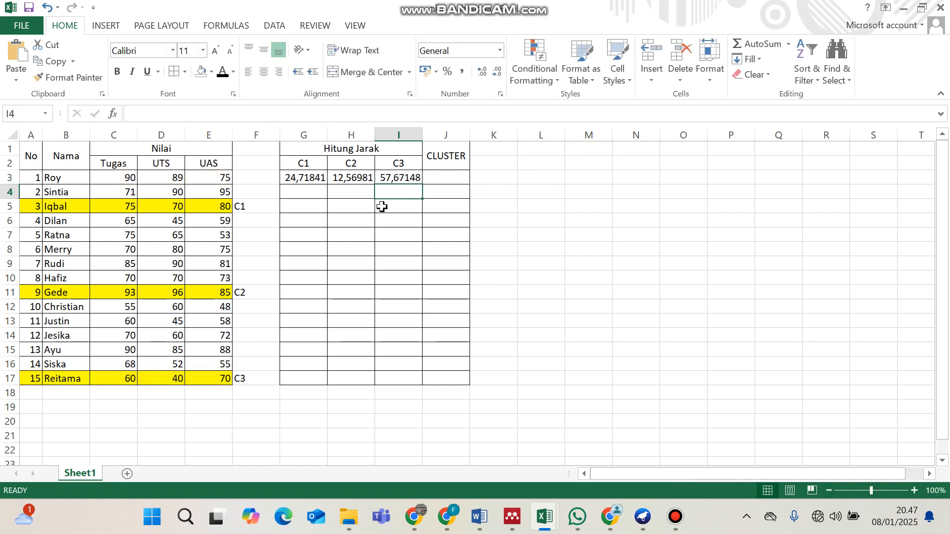
Fill the three distance formulas in G3:I3 down through row 17 for all students
{"action": "left_click", "coordinate": [315, 179]}
{"action": "left_click_drag", "start_coordinate": [316, 180], "coordinate": [396, 180]}
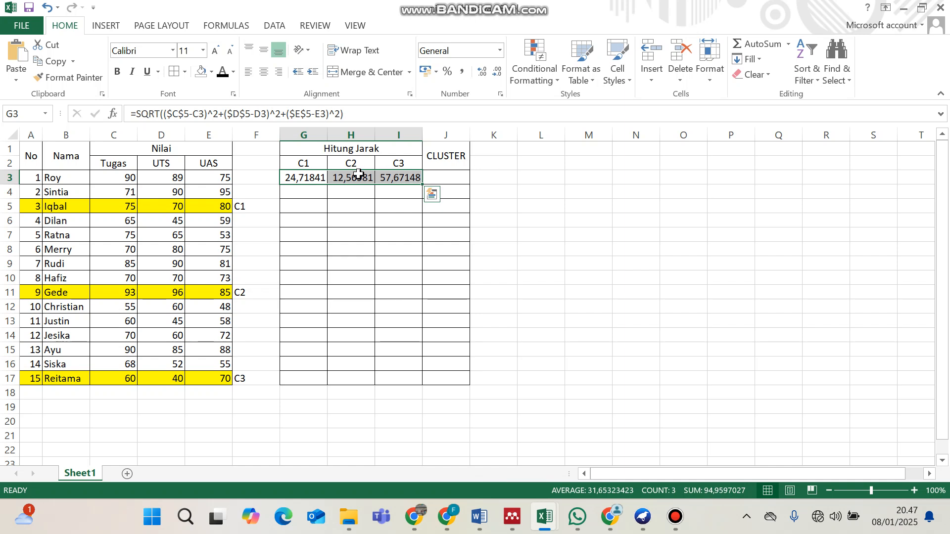
{"action": "left_click", "coordinate": [311, 204]}
{"action": "left_click_drag", "start_coordinate": [304, 181], "coordinate": [413, 180]}
{"action": "left_click_drag", "start_coordinate": [421, 184], "coordinate": [427, 378]}
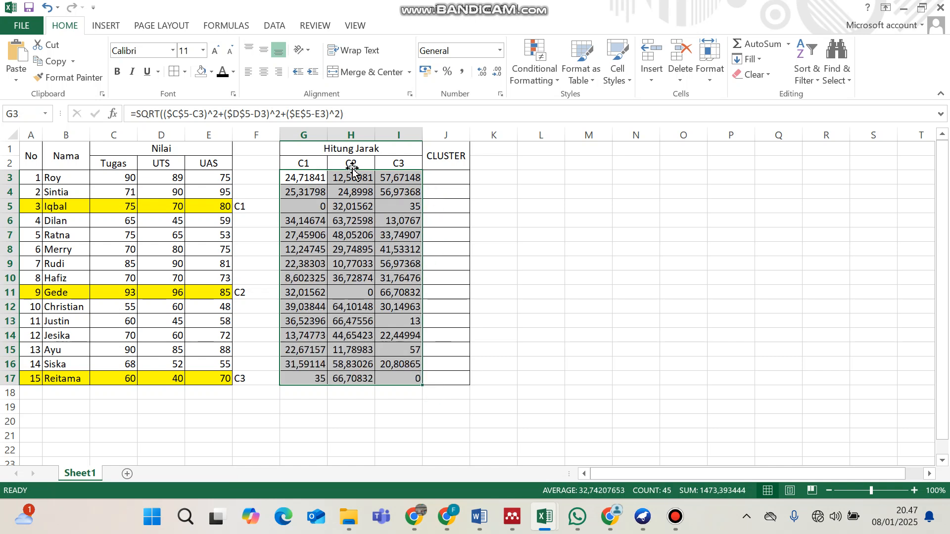
Enter the nearest-centroid labels in the CLUSTER column: c2 in J3, c2 in J4 and c1 in J5
{"action": "left_click", "coordinate": [444, 177]}
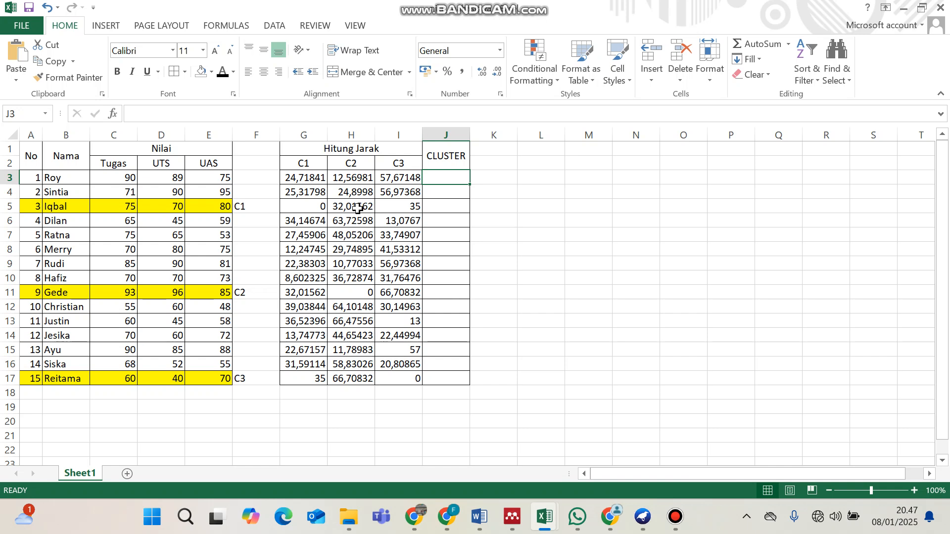
{"action": "type", "text": "c2"}
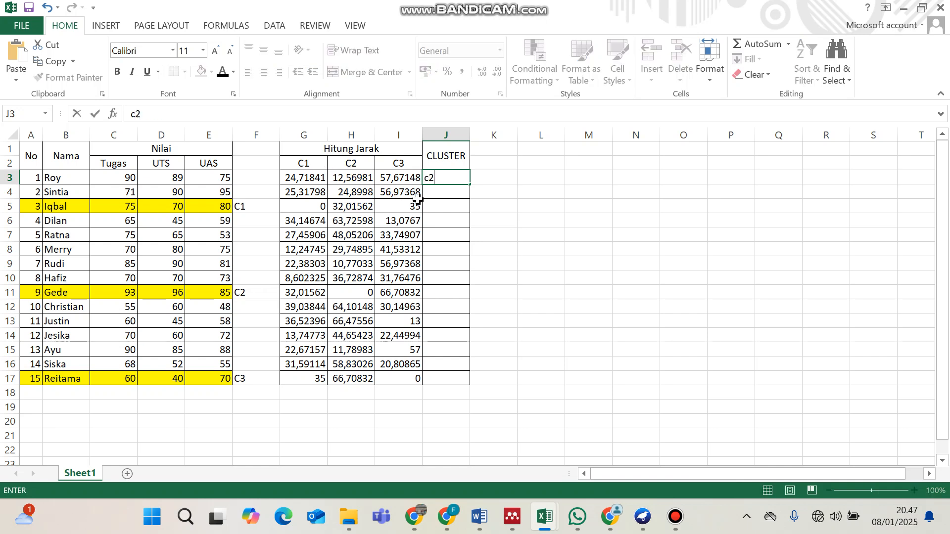
{"action": "left_click", "coordinate": [460, 196]}
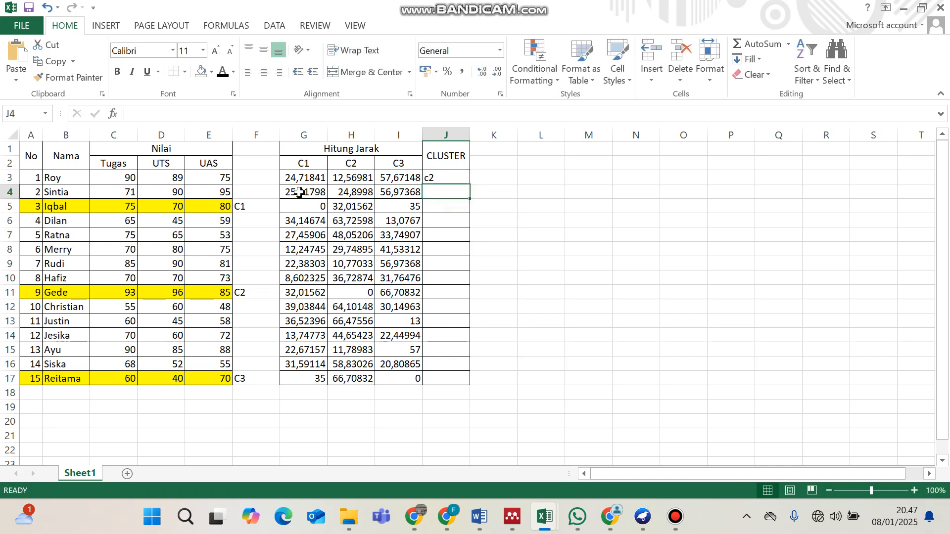
{"action": "type", "text": "c2"}
{"action": "left_click", "coordinate": [435, 205]}
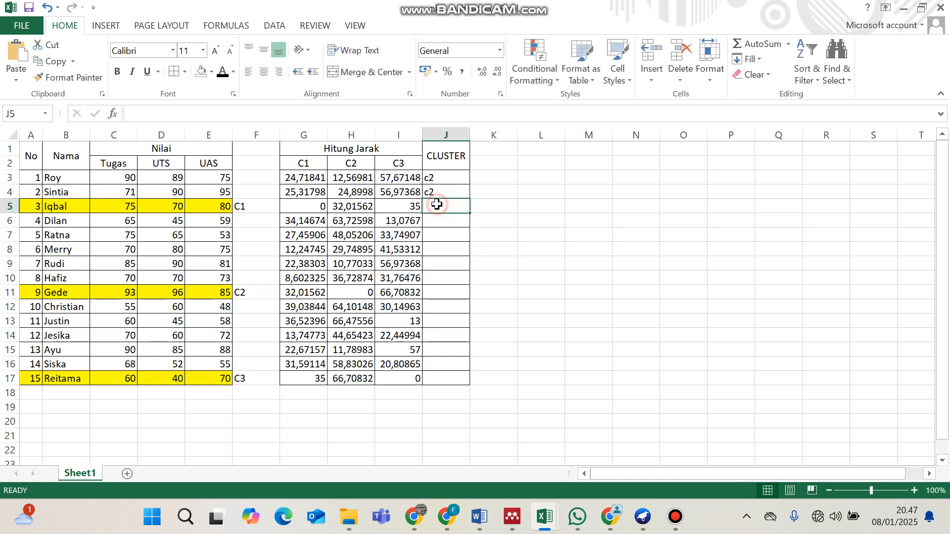
{"action": "type", "text": "c1"}
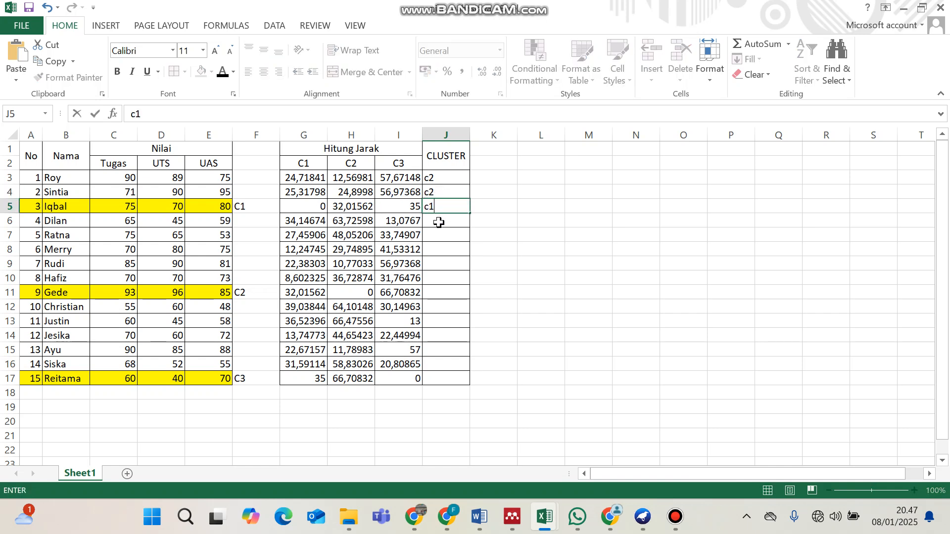
Assign cluster c3 in J6 and c1 in J7, according to the smallest distance in each row
{"action": "left_click", "coordinate": [435, 221]}
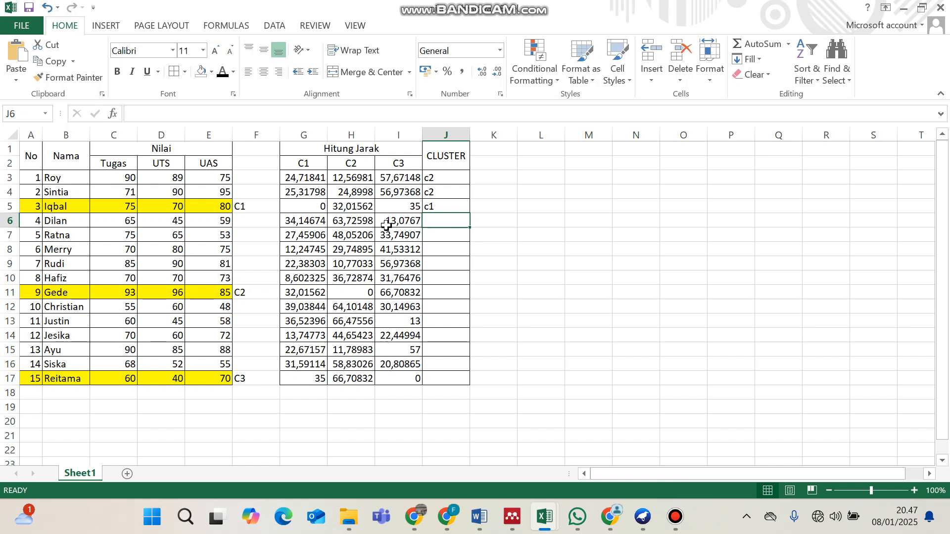
{"action": "type", "text": "c2"}
{"action": "key", "text": "BackSpace"}
{"action": "type", "text": "3"}
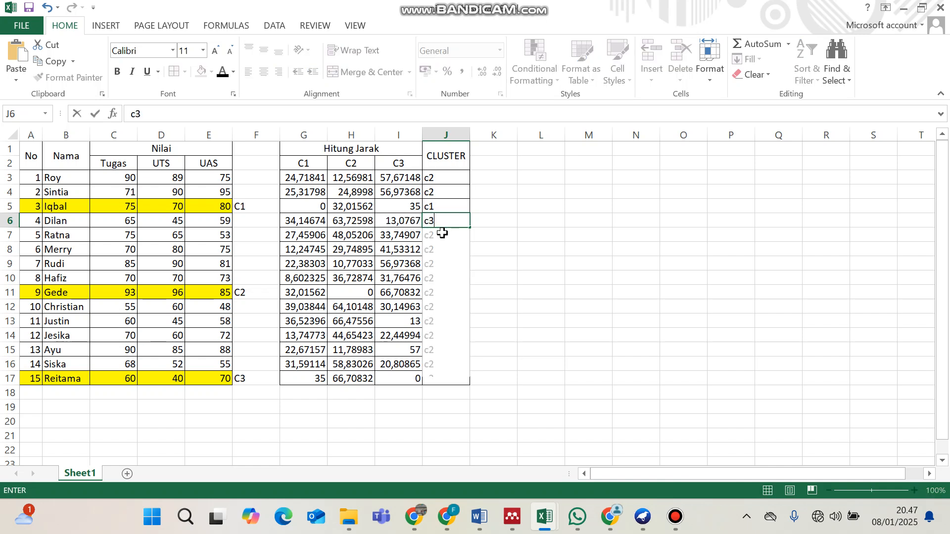
{"action": "left_click", "coordinate": [444, 236]}
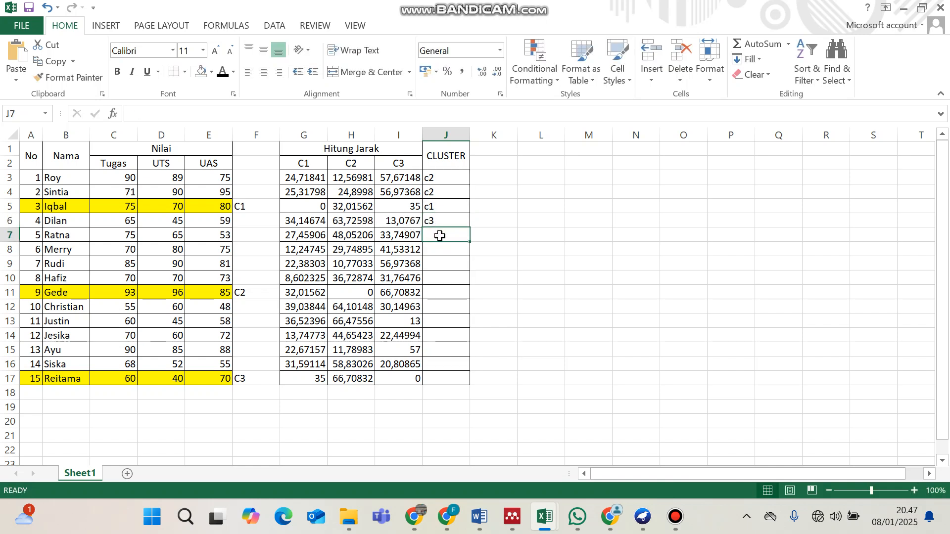
{"action": "type", "text": "c2"}
{"action": "key", "text": "BackSpace"}
{"action": "type", "text": "1"}
Label the nearest clusters in J8 to J11 as c1, c2, c1 and c2
{"action": "left_click", "coordinate": [443, 250]}
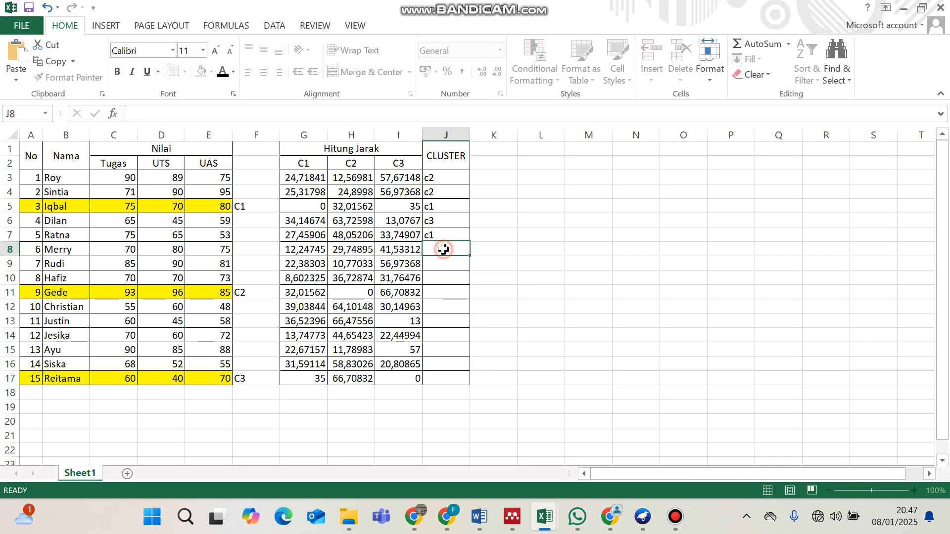
{"action": "type", "text": "c1"}
{"action": "left_click", "coordinate": [444, 266]}
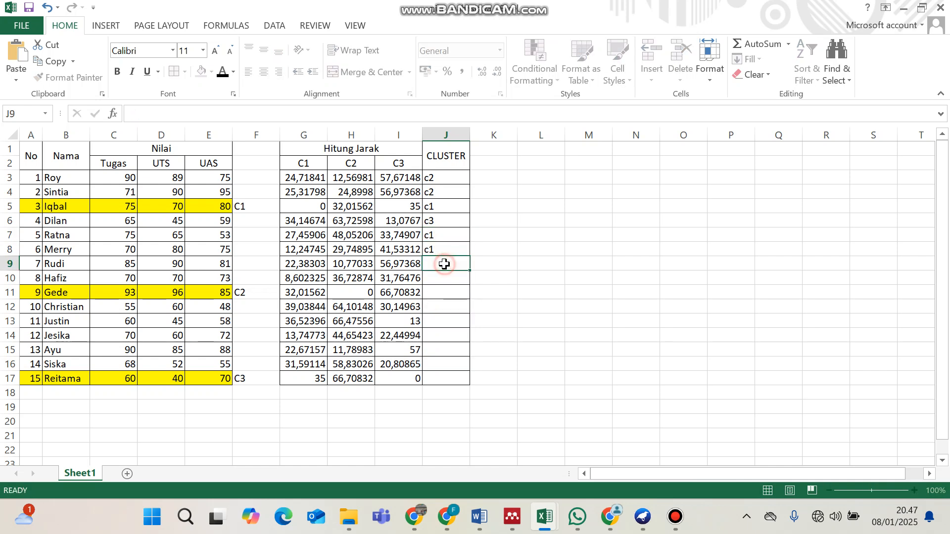
{"action": "type", "text": "c2"}
{"action": "left_click", "coordinate": [447, 275]}
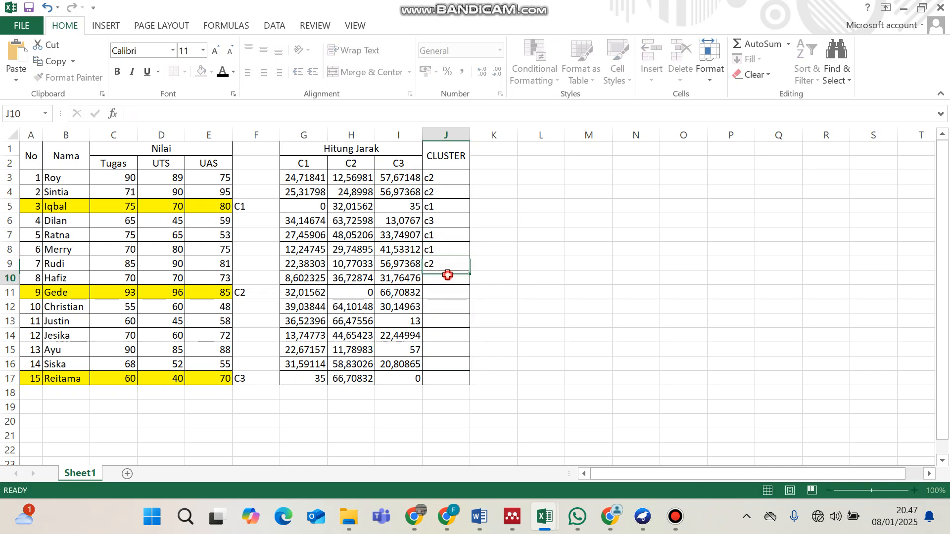
{"action": "type", "text": "c1"}
{"action": "left_click", "coordinate": [448, 289]}
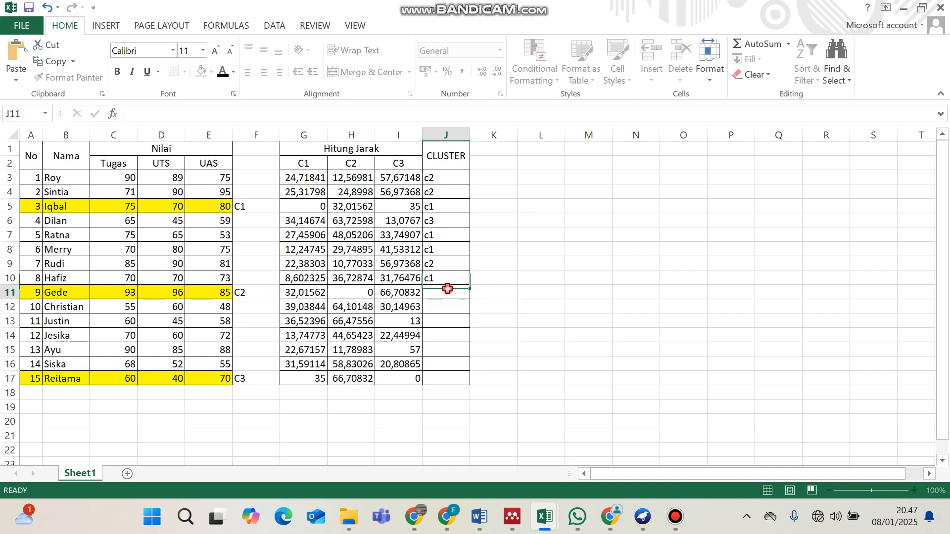
{"action": "type", "text": "c2"}
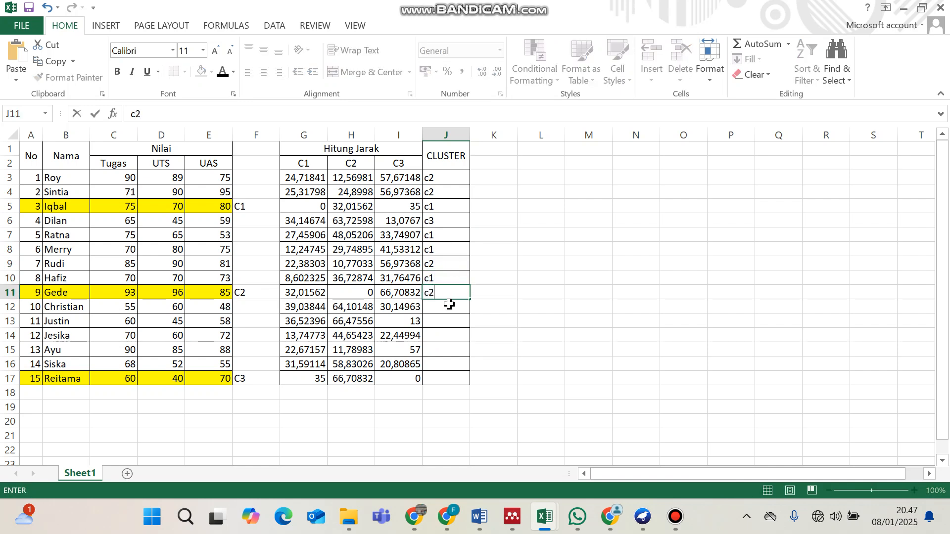
Label the nearest clusters in J12 to J15 as c3, c3, c1 and c2
{"action": "left_click", "coordinate": [449, 304]}
{"action": "type", "text": "c3"}
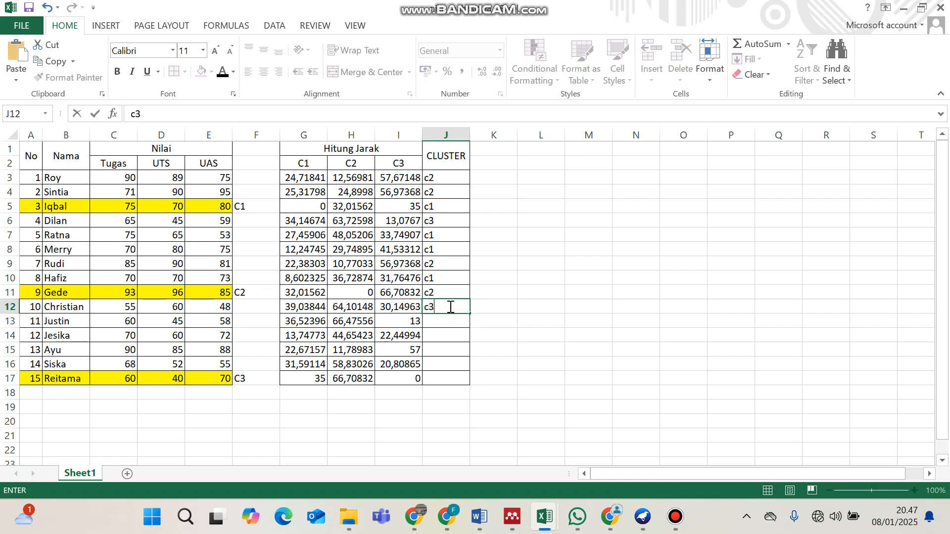
{"action": "left_click", "coordinate": [449, 319]}
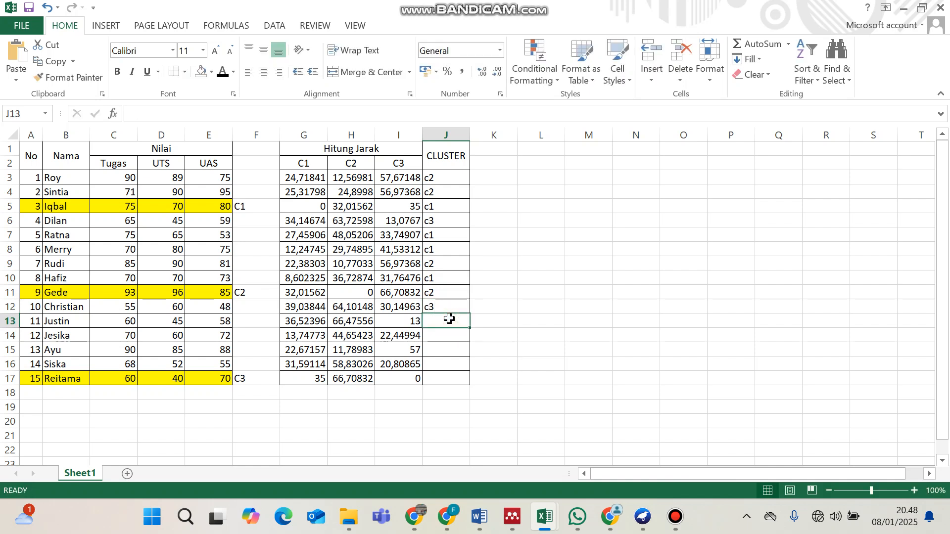
{"action": "type", "text": "c3"}
{"action": "left_click", "coordinate": [450, 333]}
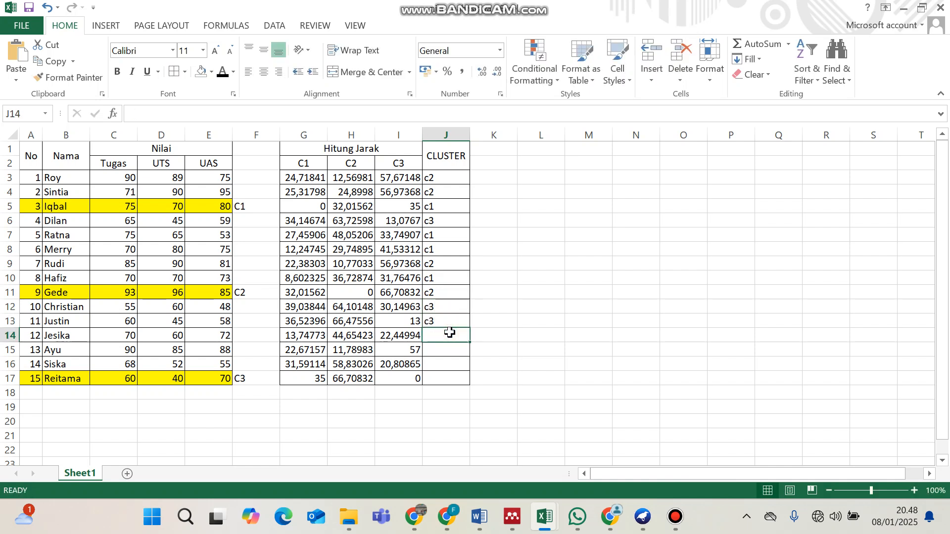
{"action": "type", "text": "c1"}
{"action": "left_click", "coordinate": [447, 349]}
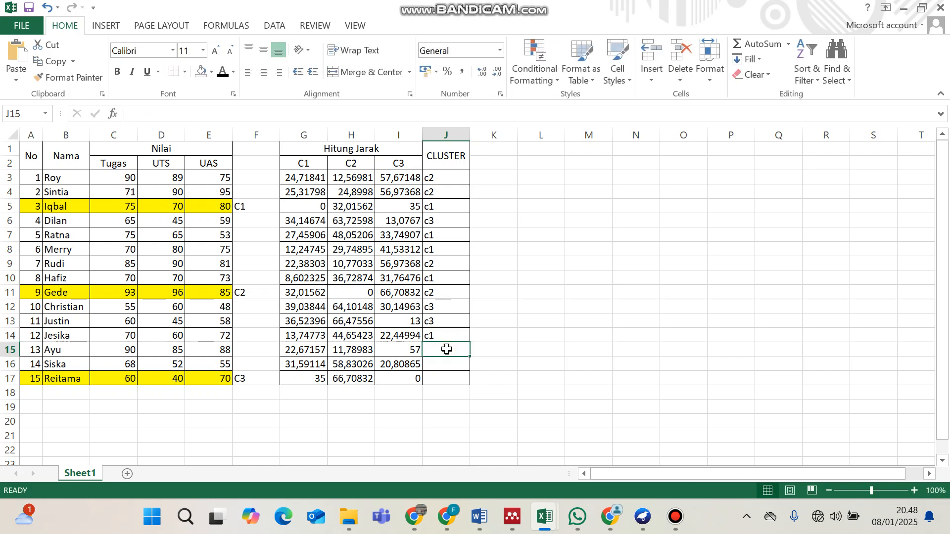
{"action": "type", "text": "c2"}
Complete the CLUSTER column by entering c3 in both J16 and J17
{"action": "left_click", "coordinate": [447, 361]}
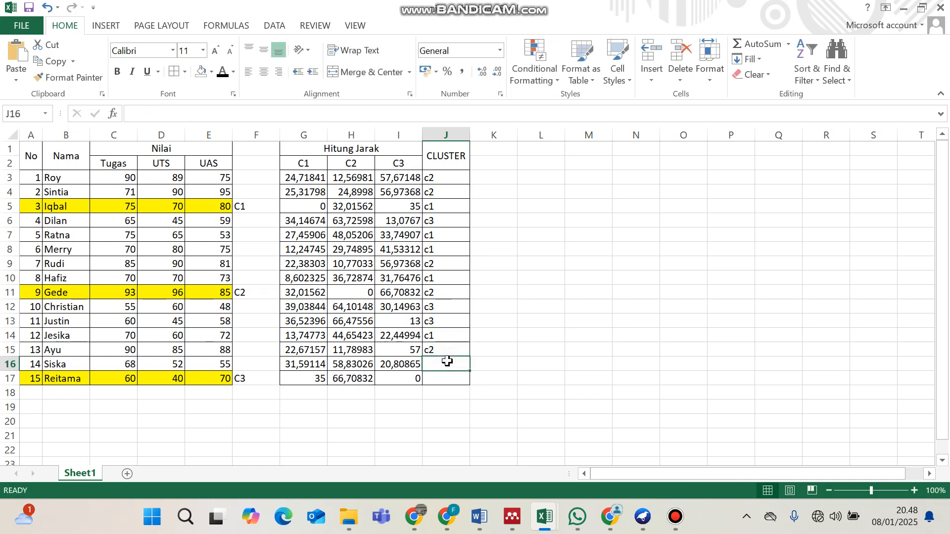
{"action": "type", "text": "c3"}
{"action": "left_click", "coordinate": [451, 377]}
{"action": "type", "text": "c"}
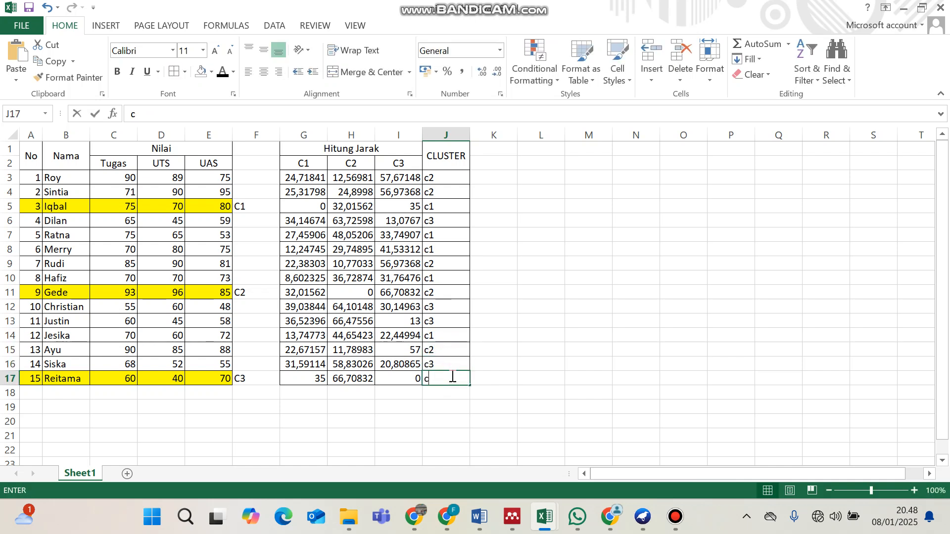
{"action": "type", "text": "3"}
{"action": "key", "text": "Return"}
{"action": "left_click_drag", "start_coordinate": [305, 378], "coordinate": [391, 379]}
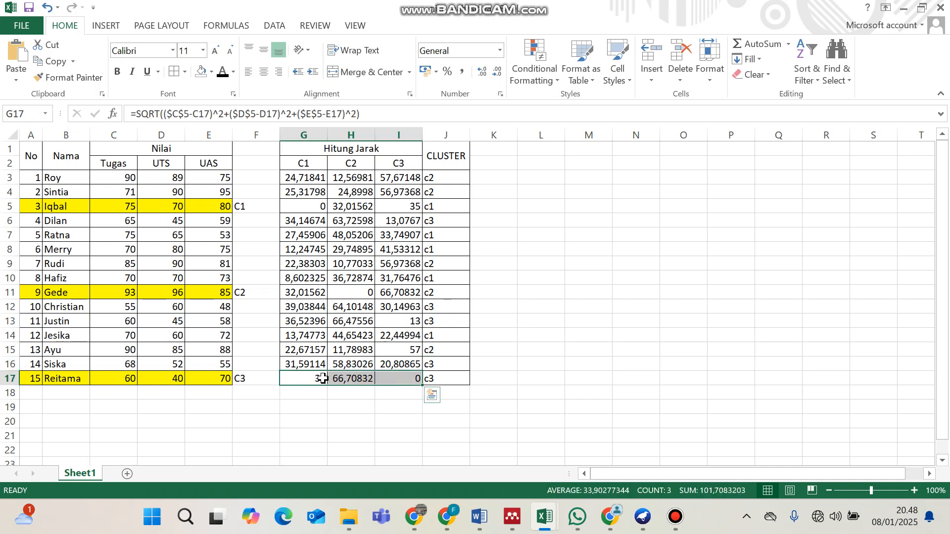
{"action": "left_click_drag", "start_coordinate": [443, 181], "coordinate": [442, 193]}
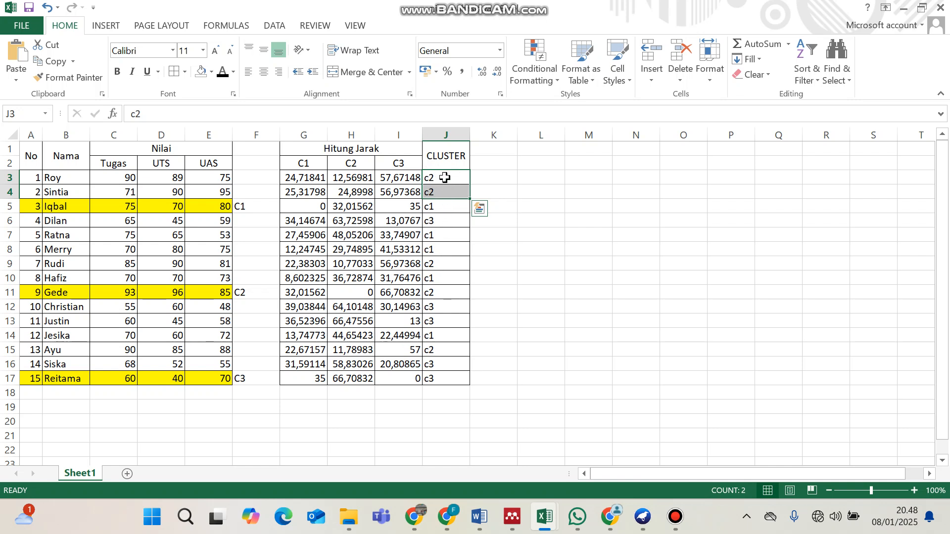
{"action": "left_click_drag", "start_coordinate": [440, 176], "coordinate": [446, 346]}
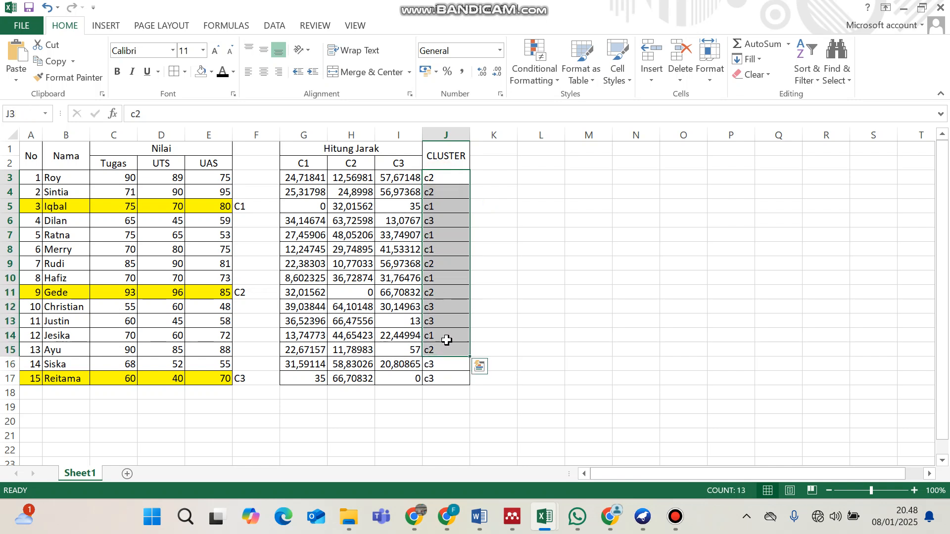
{"action": "left_click", "coordinate": [444, 265]}
{"action": "left_click_drag", "start_coordinate": [441, 182], "coordinate": [444, 194]}
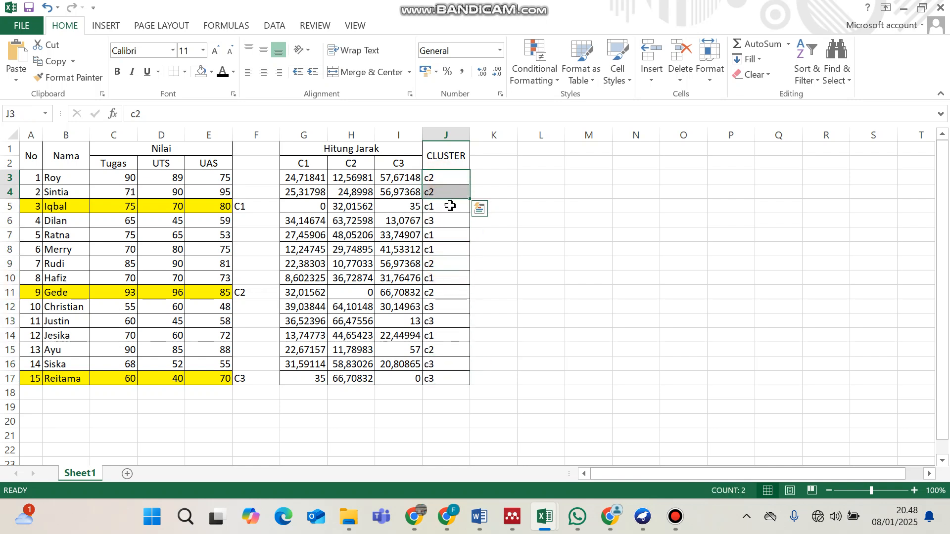
{"action": "left_click", "coordinate": [450, 206]}
{"action": "left_click", "coordinate": [446, 227]}
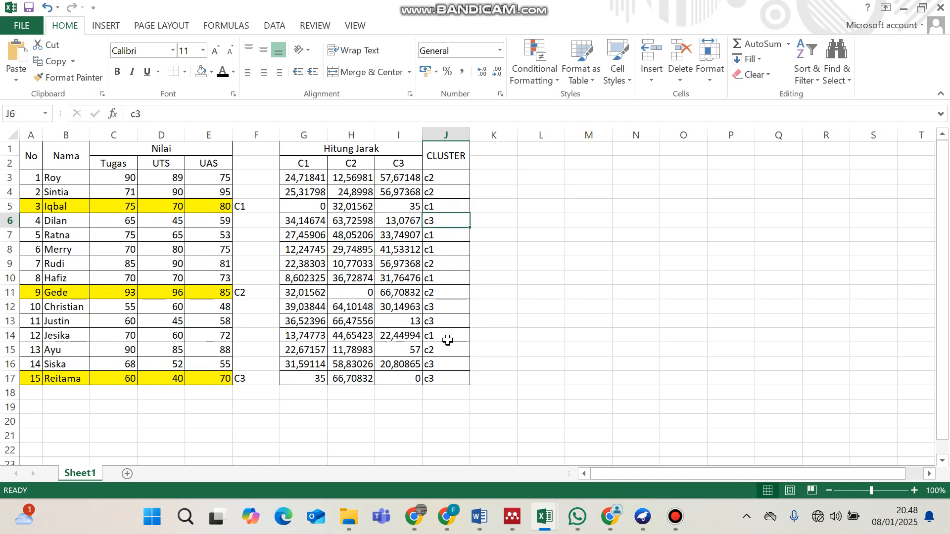
{"action": "left_click", "coordinate": [402, 250]}
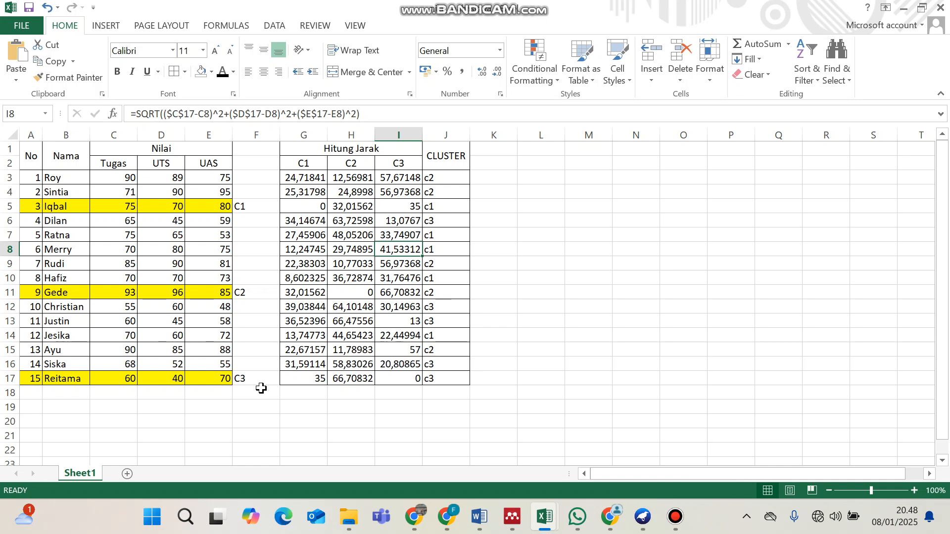
Enter the heading "Menentukan Pusat Cluster (Centroid) Baru" in B19, below the student table
{"action": "left_click", "coordinate": [79, 406]}
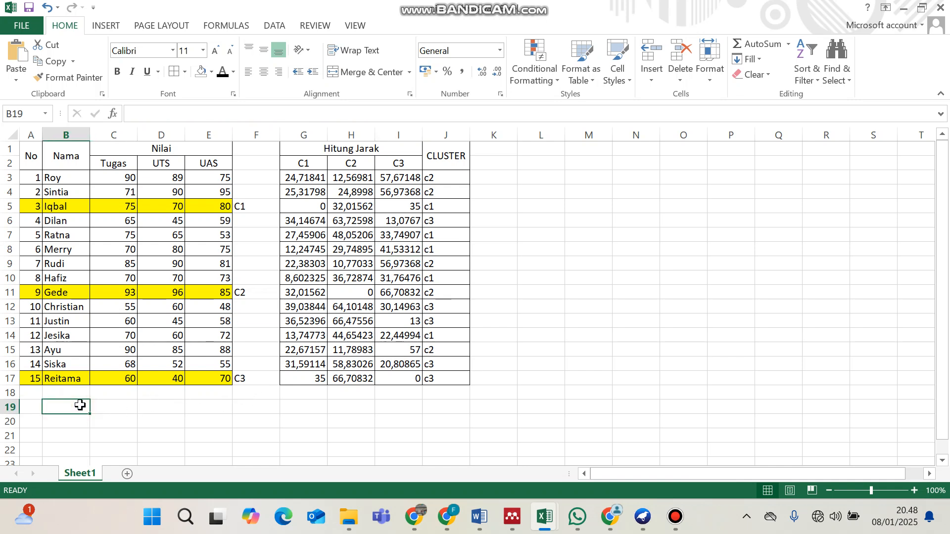
{"action": "type", "text": "Me"}
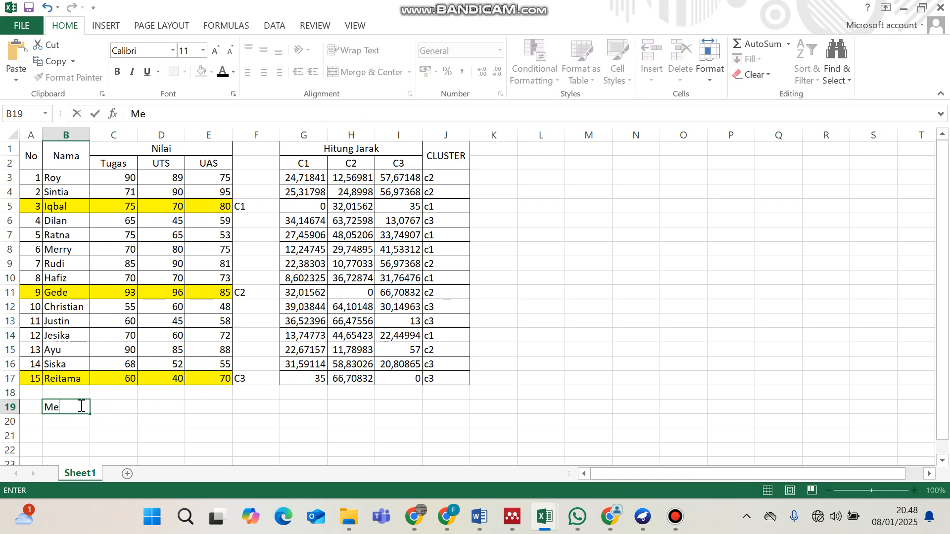
{"action": "type", "text": "nentukan"}
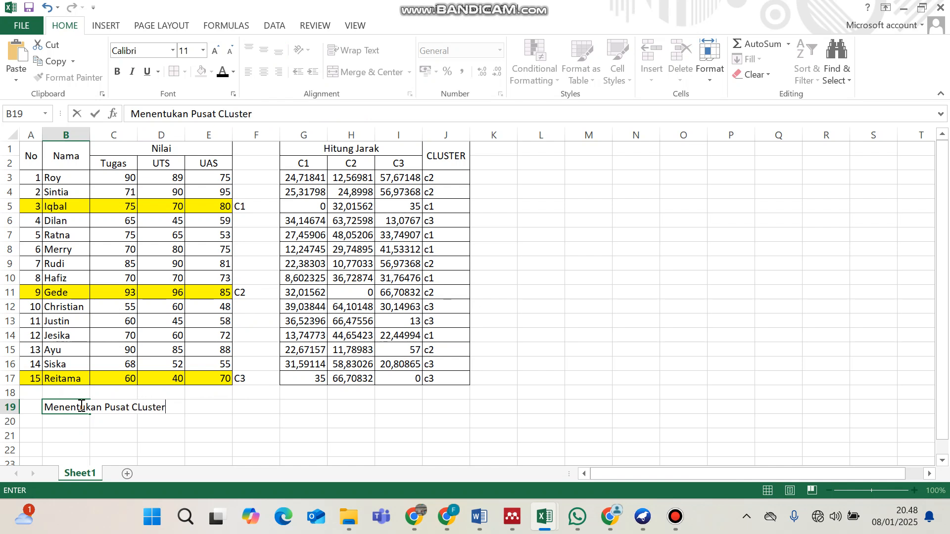
{"action": "type", "text": "Pusat CLuster (Centroid"}
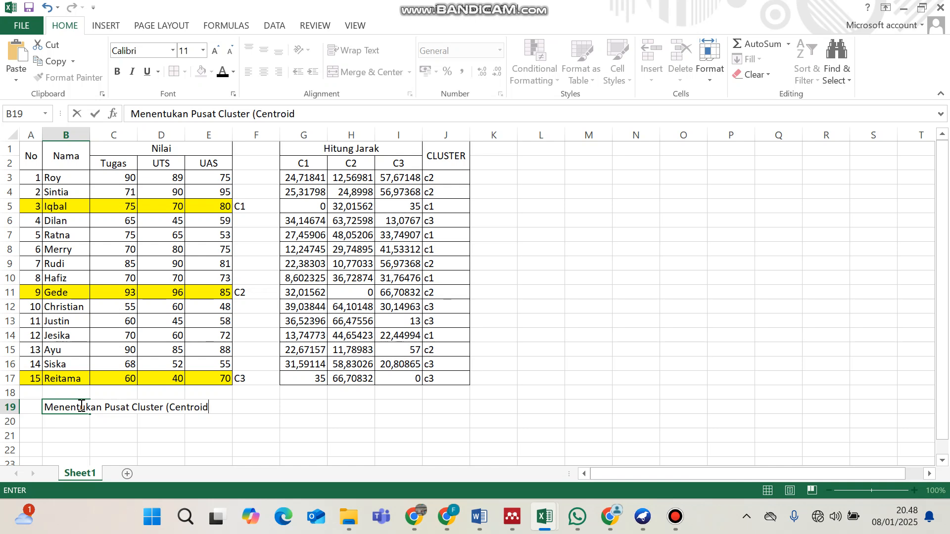
{"action": "type", "text": ") Baru"}
{"action": "key", "text": "Return"}
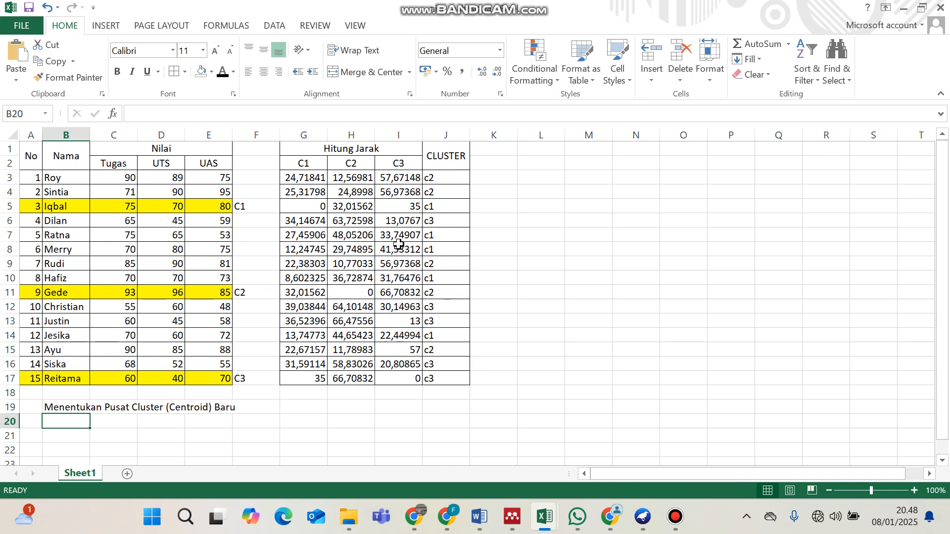
Label the new centroid rows C1, C2 and C3 in cells B20 to B22
{"action": "type", "text": "C"}
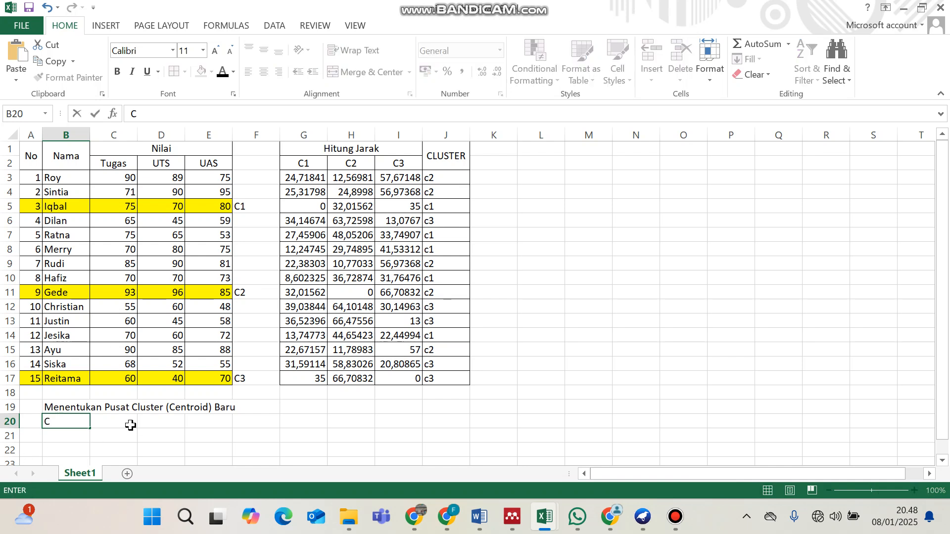
{"action": "type", "text": "1"}
{"action": "key", "text": "Return"}
{"action": "type", "text": "C2"}
{"action": "key", "text": "Return"}
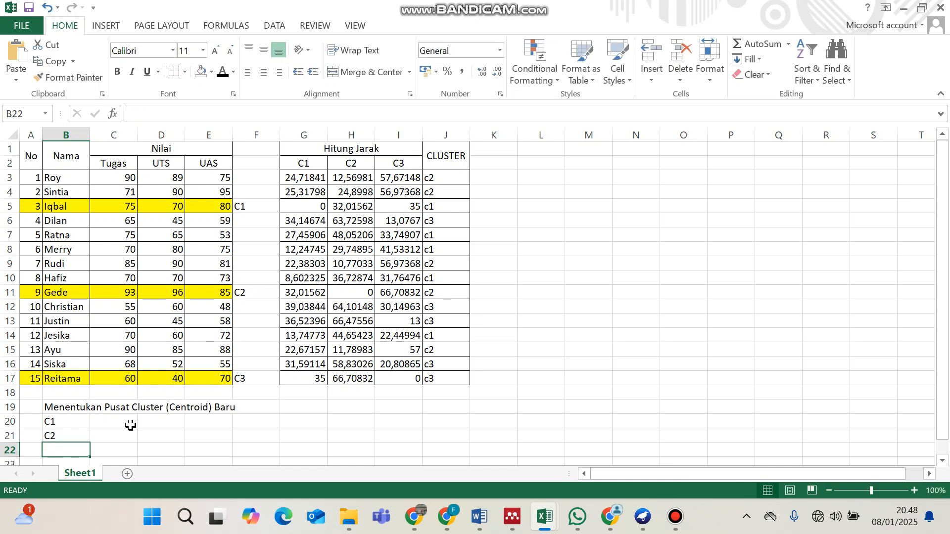
{"action": "type", "text": "C3"}
{"action": "key", "text": "Tab"}
{"action": "key", "text": "Up"}
{"action": "key", "text": "Up"}
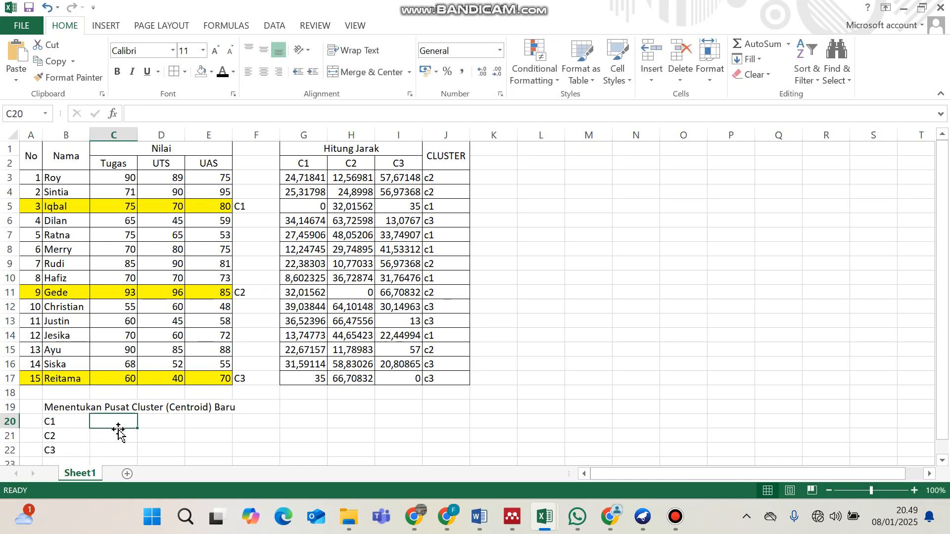
Apply all borders to the new centroid table in B20:E22
{"action": "left_click_drag", "start_coordinate": [76, 421], "coordinate": [218, 452]}
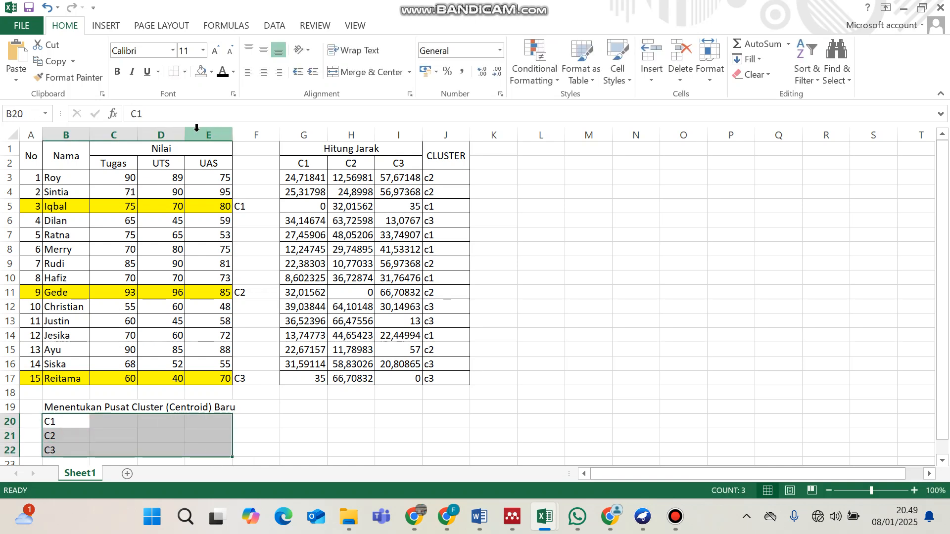
{"action": "left_click", "coordinate": [171, 76]}
{"action": "left_click", "coordinate": [108, 421]}
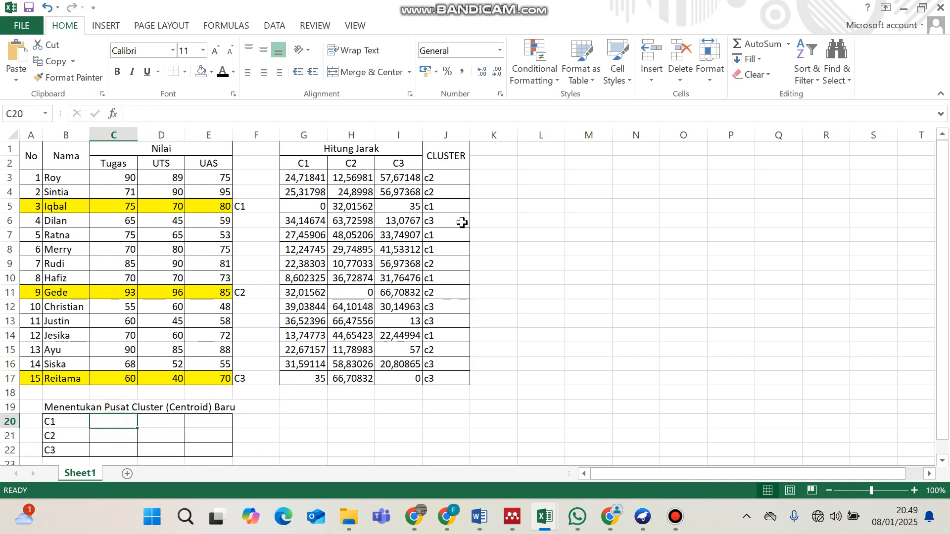
Examine the student rows assigned to c1 in the CLUSTER column
{"action": "left_click", "coordinate": [10, 206]}
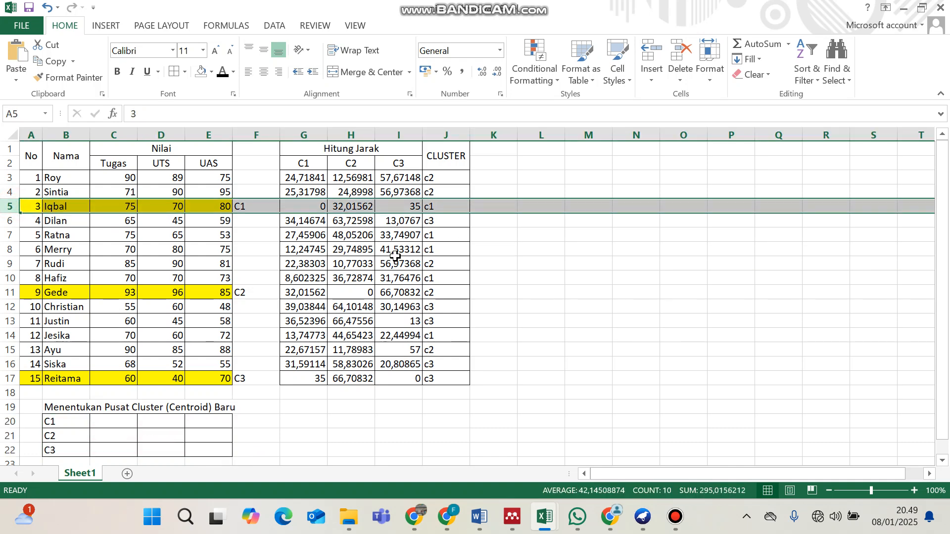
{"action": "left_click", "coordinate": [10, 235]}
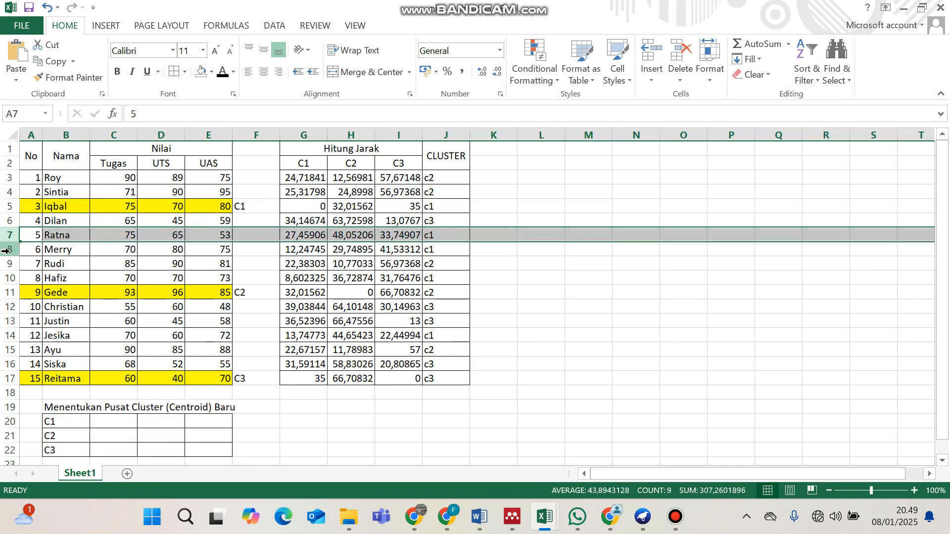
{"action": "left_click", "coordinate": [12, 250]}
{"action": "left_click", "coordinate": [11, 278]}
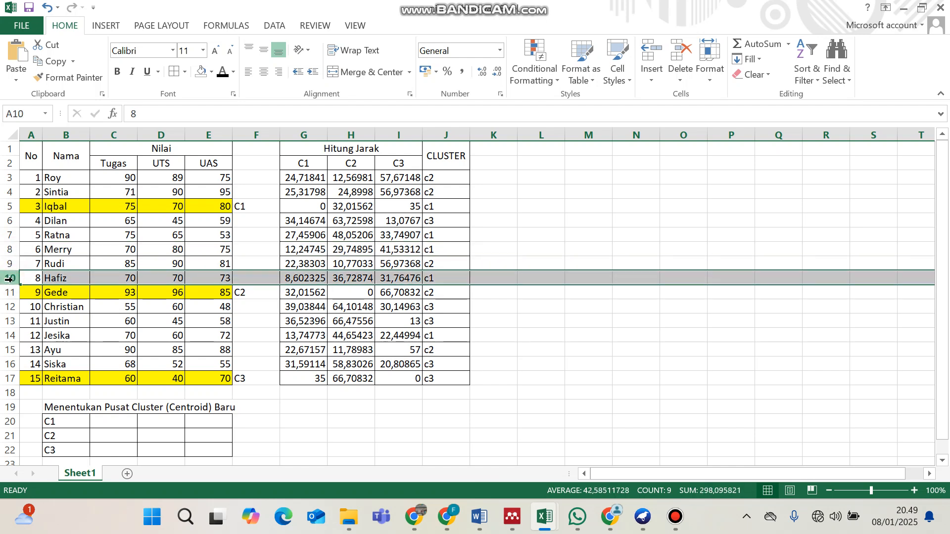
{"action": "left_click", "coordinate": [9, 335]}
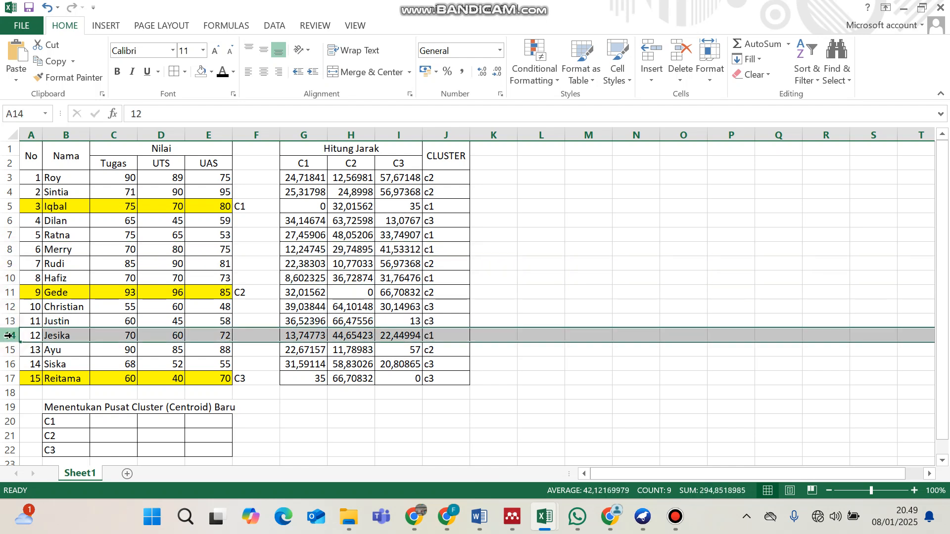
Calculate the new C1 centroid in C20 with =(C5+C7+C8+C10+C14)/5 and fill the formula across to E20
{"action": "left_click", "coordinate": [115, 424]}
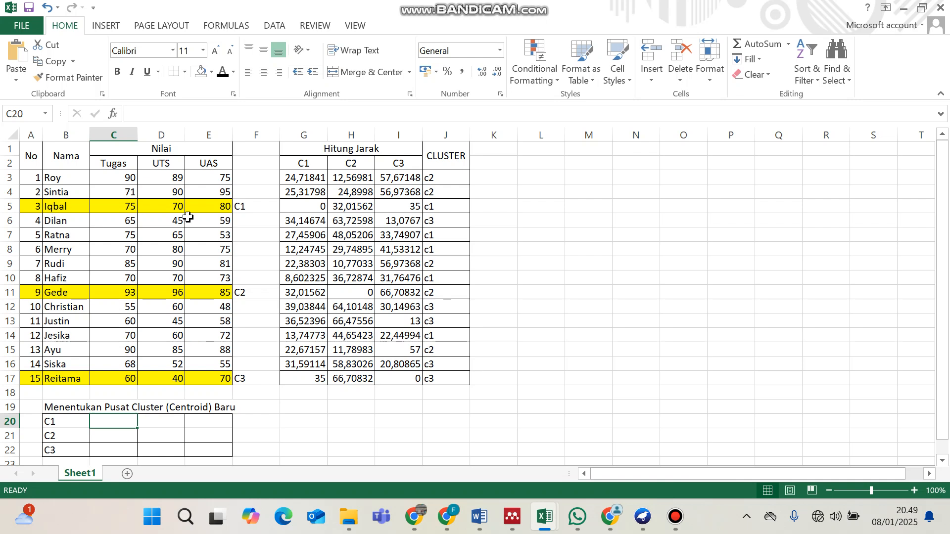
{"action": "type", "text": "="}
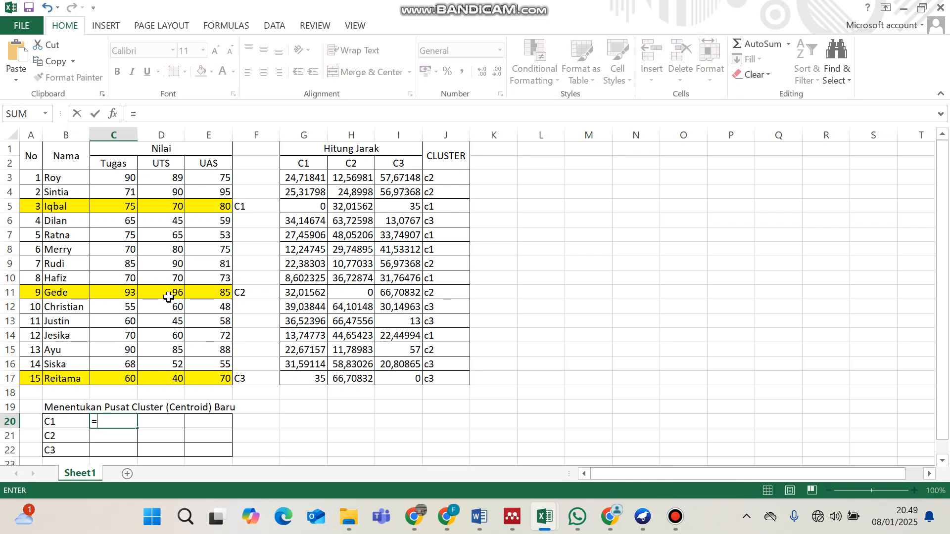
{"action": "type", "text": "("}
{"action": "left_click", "coordinate": [116, 206]}
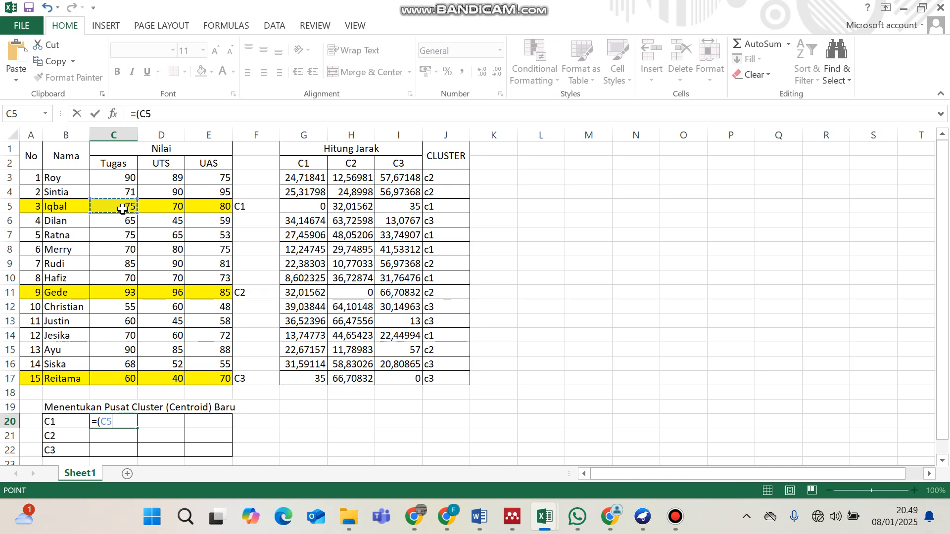
{"action": "type", "text": "+"}
{"action": "left_click", "coordinate": [127, 234]}
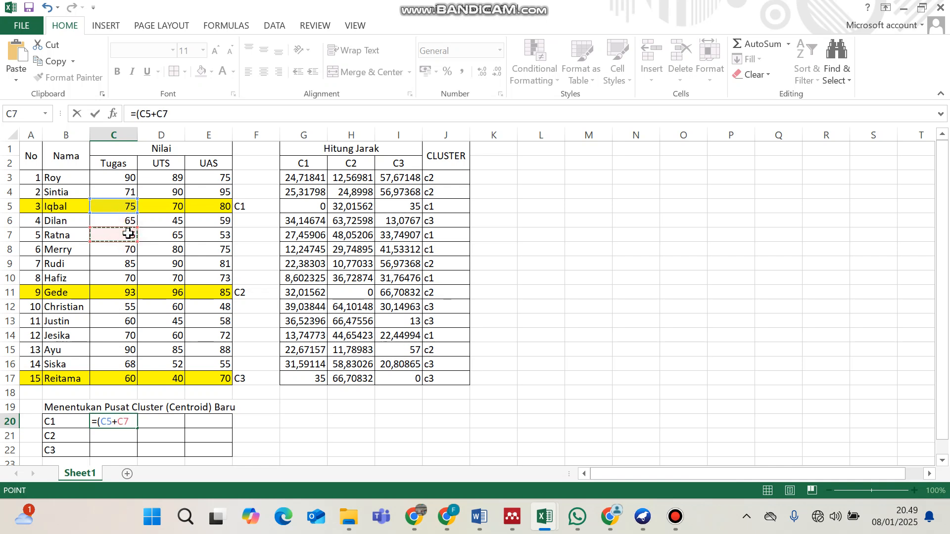
{"action": "type", "text": "+"}
{"action": "left_click", "coordinate": [115, 249]}
{"action": "type", "text": "+"}
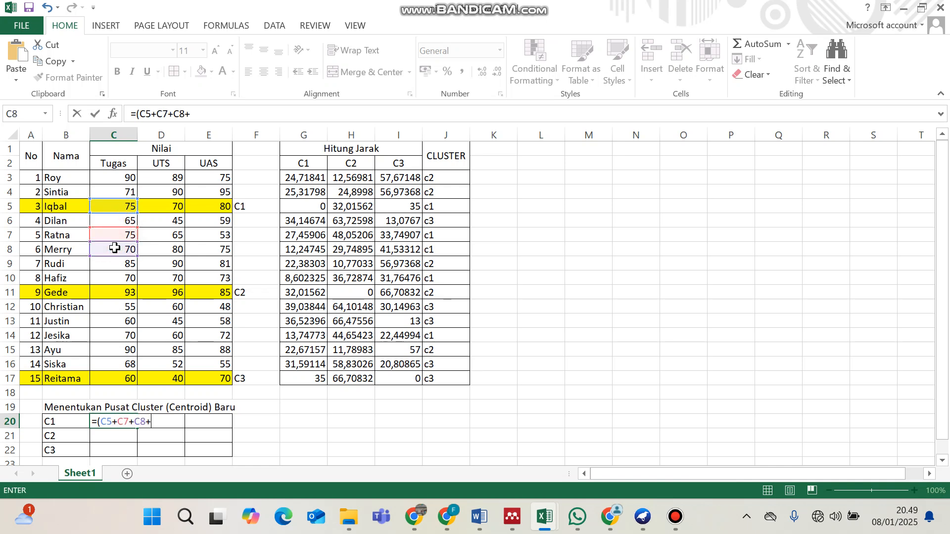
{"action": "left_click", "coordinate": [121, 279]}
{"action": "type", "text": "+"}
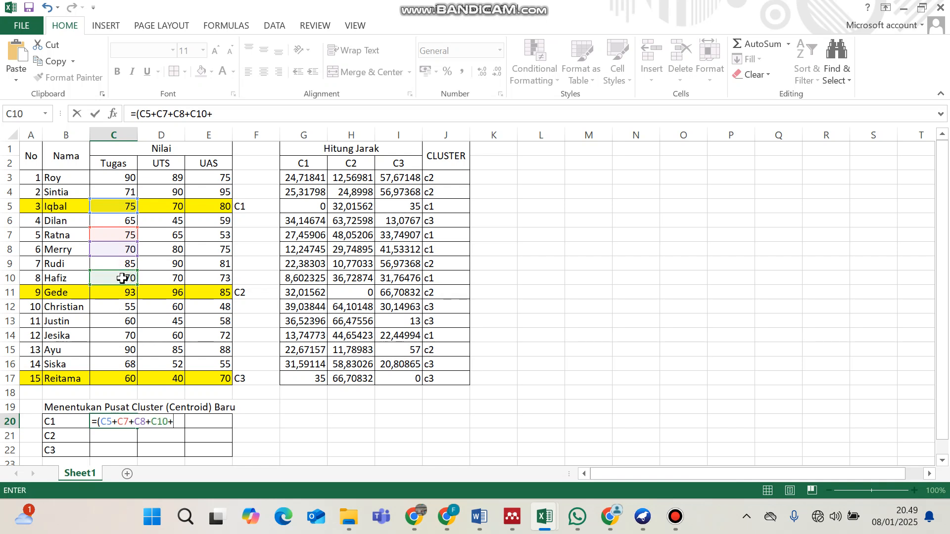
{"action": "left_click", "coordinate": [130, 337]}
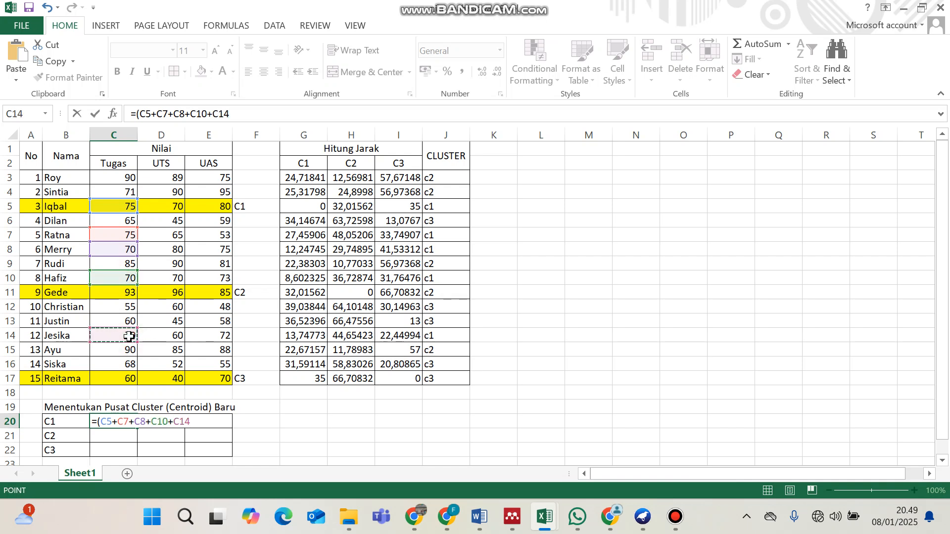
{"action": "type", "text": ")/"}
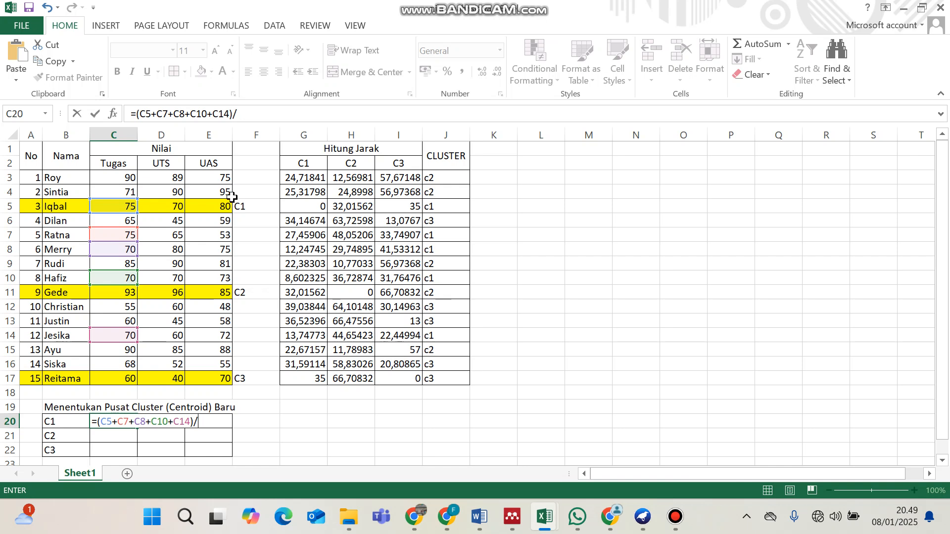
{"action": "type", "text": "5"}
{"action": "key", "text": "Return"}
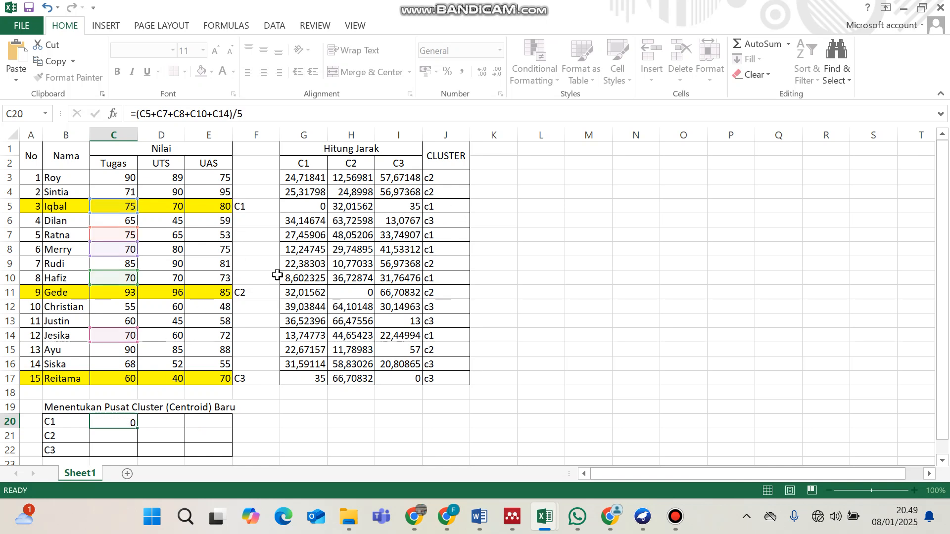
{"action": "left_click", "coordinate": [123, 422]}
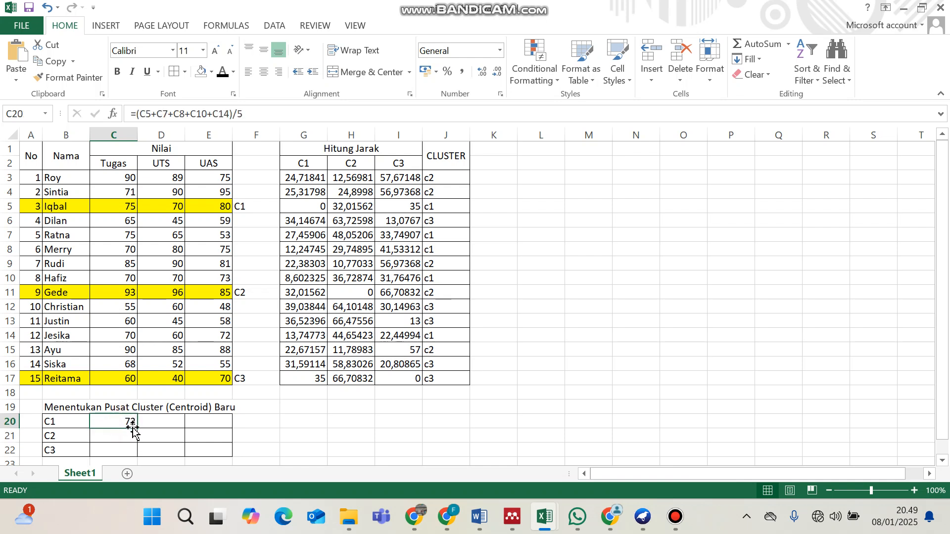
{"action": "left_click_drag", "start_coordinate": [138, 429], "coordinate": [228, 425]}
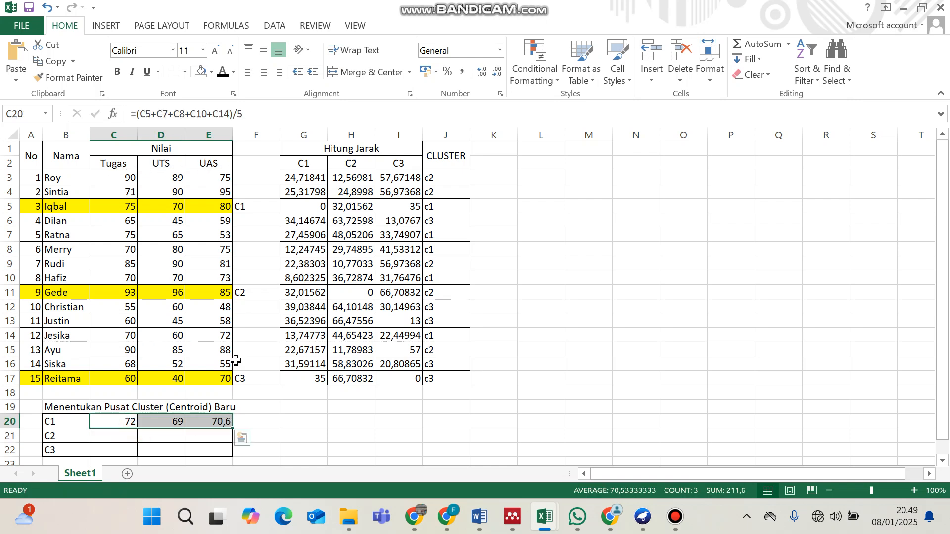
Calculate the new C2 centroid in C21 with =(C3+C4+C9+C11+C15)/5 and fill the formula across to E21
{"action": "left_click", "coordinate": [127, 434]}
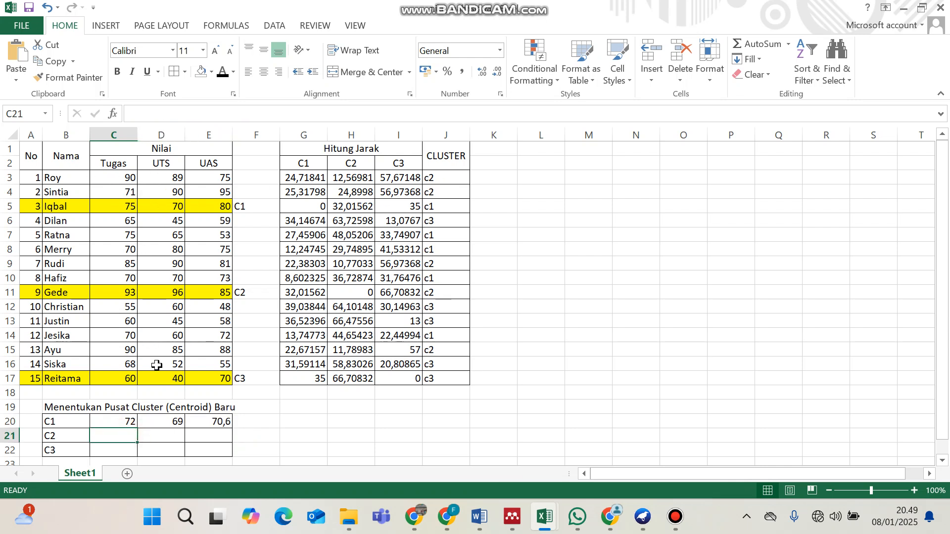
{"action": "type", "text": "=("}
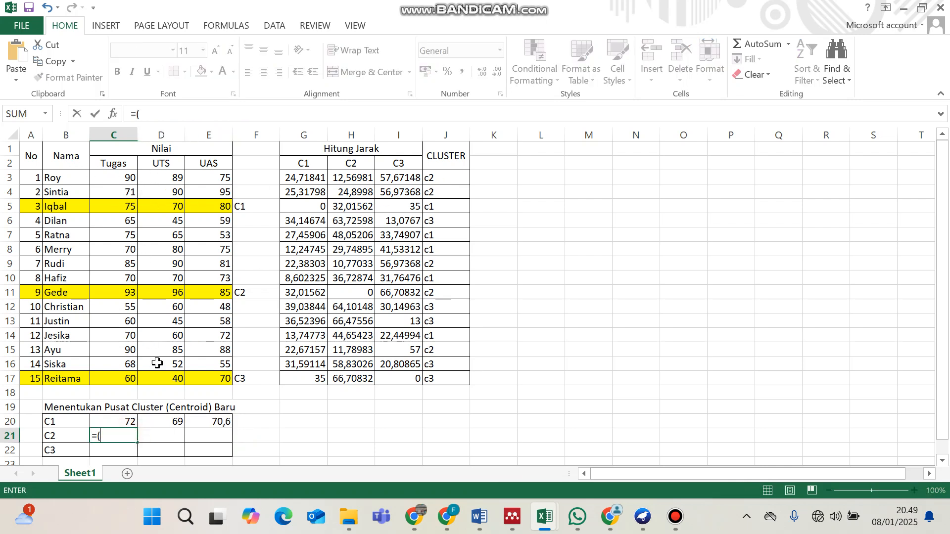
{"action": "left_click", "coordinate": [111, 178]}
{"action": "type", "text": "+"}
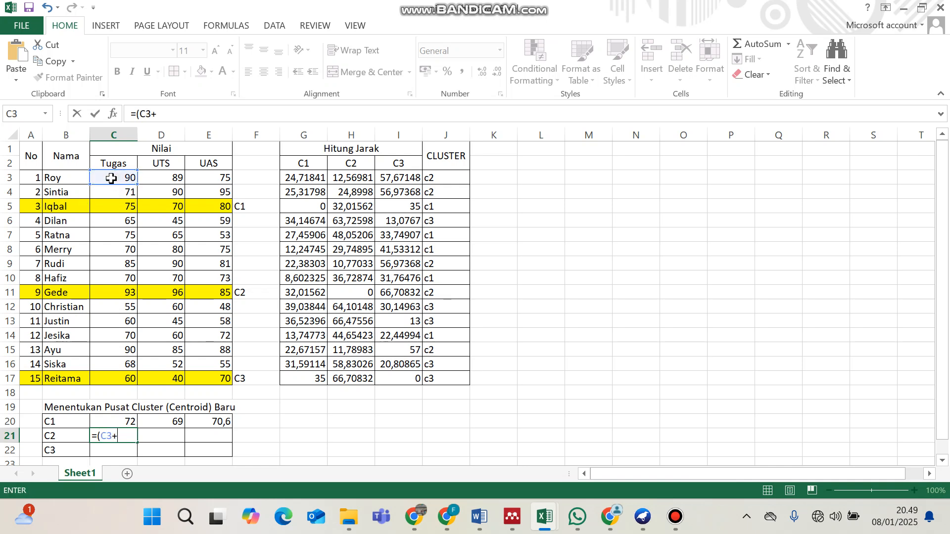
{"action": "left_click", "coordinate": [126, 193]}
{"action": "type", "text": "+"}
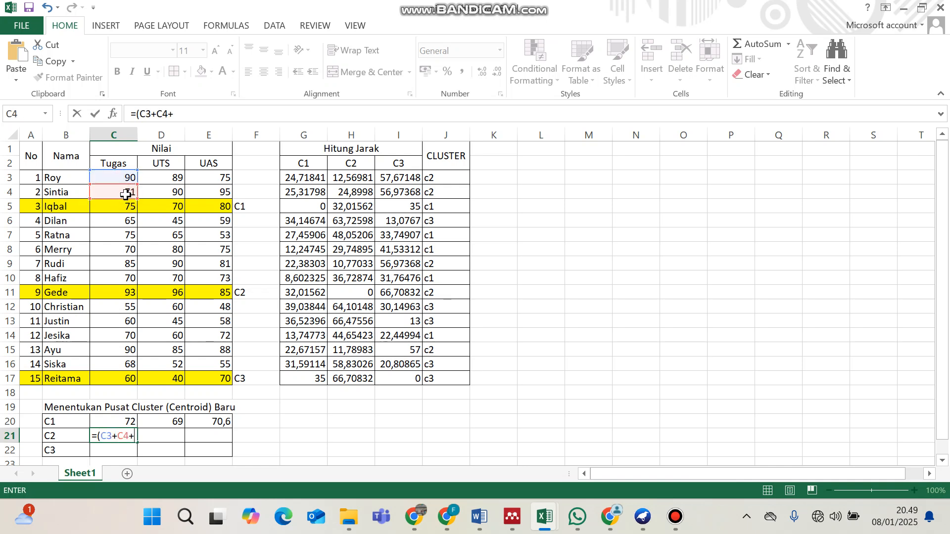
{"action": "left_click", "coordinate": [127, 262]}
{"action": "type", "text": "+"}
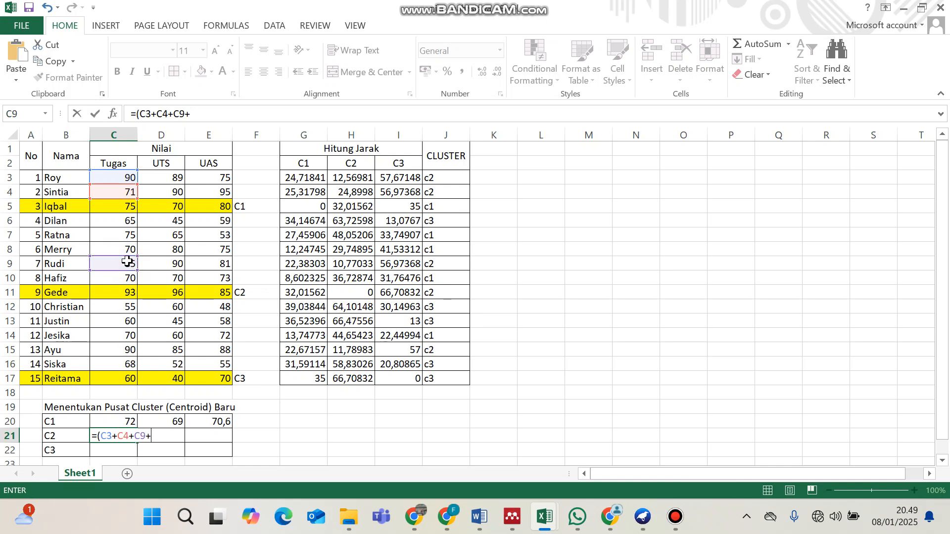
{"action": "left_click", "coordinate": [125, 293]}
{"action": "type", "text": "+"}
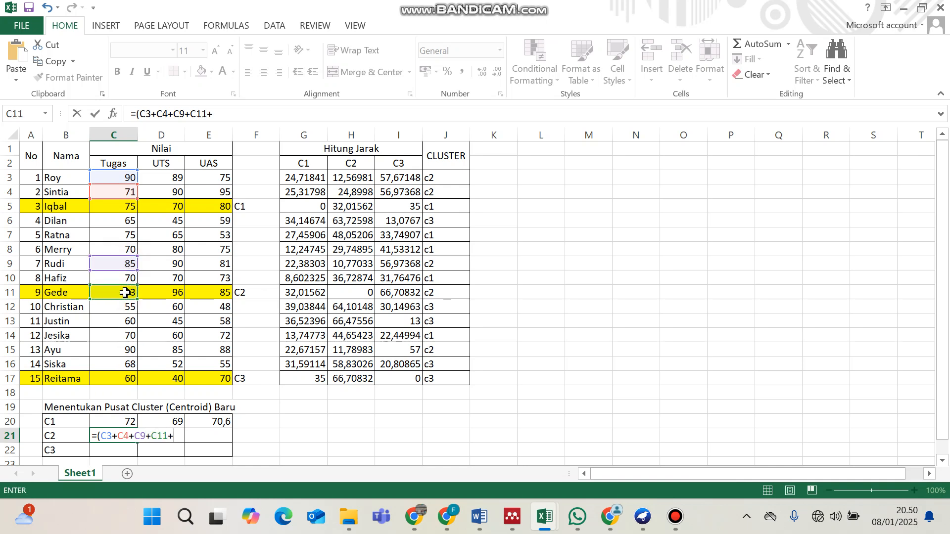
{"action": "left_click", "coordinate": [125, 348]}
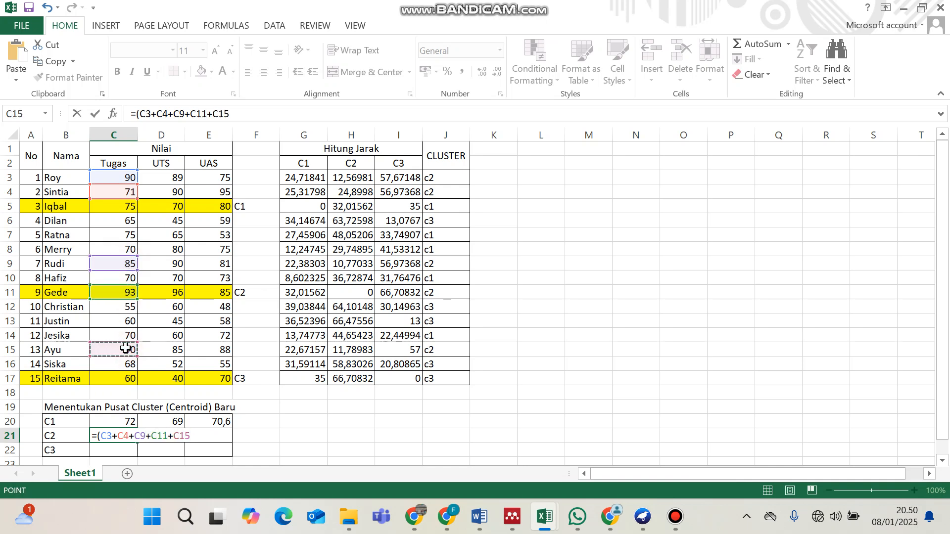
{"action": "type", "text": ")/5"}
{"action": "key", "text": "Return"}
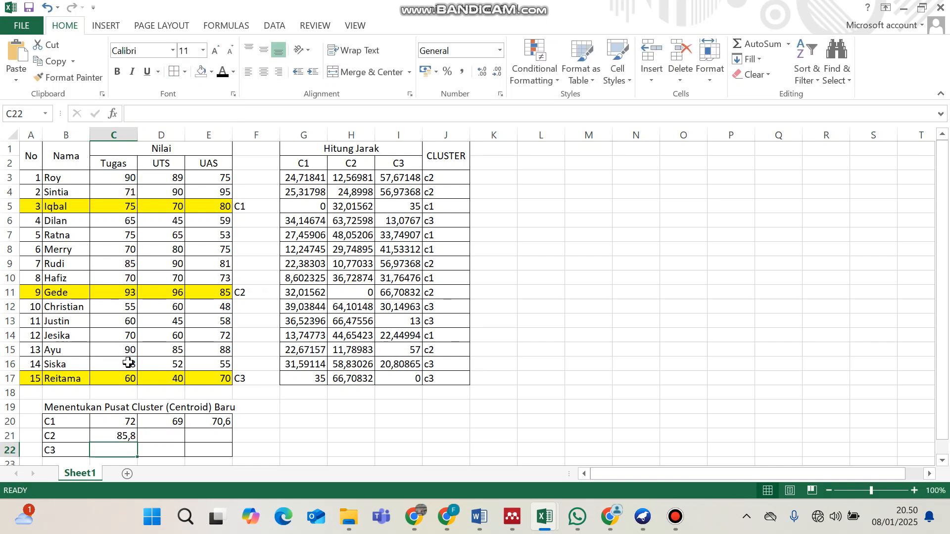
{"action": "left_click", "coordinate": [126, 434]}
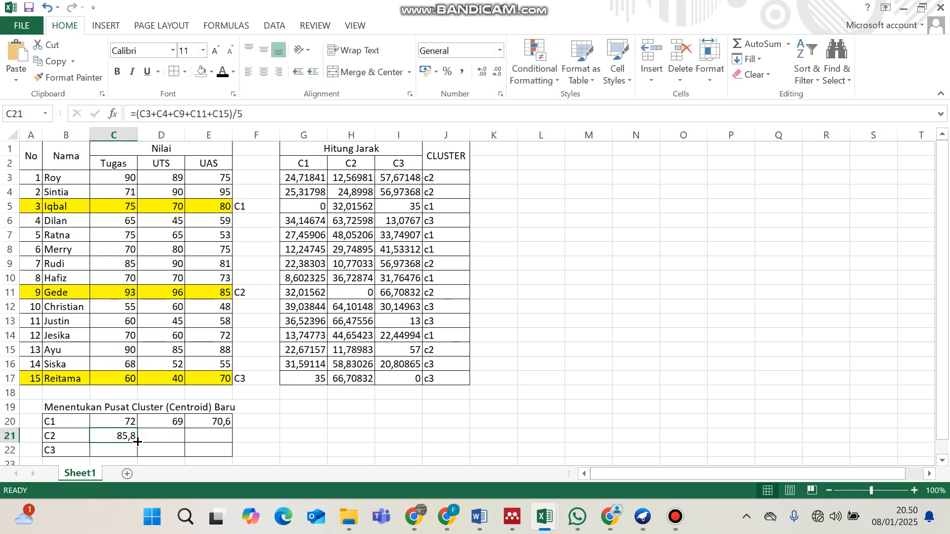
{"action": "left_click_drag", "start_coordinate": [137, 441], "coordinate": [231, 439]}
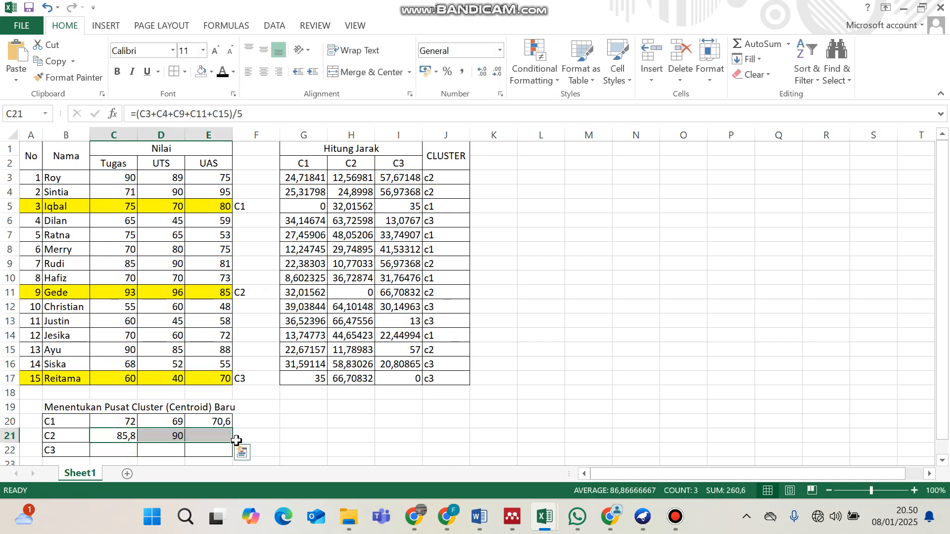
Calculate the new C3 centroid in C22 with =(C6+C12+C13+C16+C17)/5 and fill the formula across to E22
{"action": "left_click", "coordinate": [140, 449]}
{"action": "left_click", "coordinate": [121, 448]}
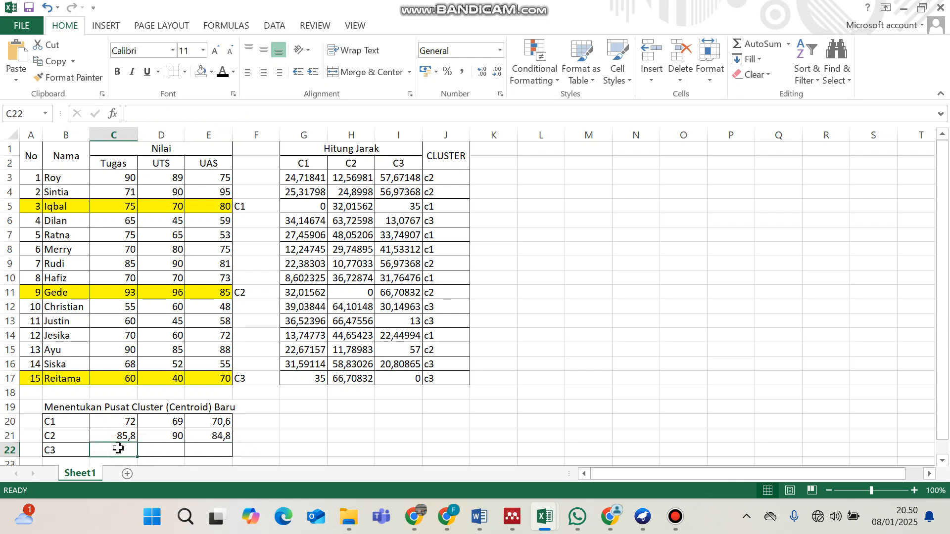
{"action": "type", "text": "=("}
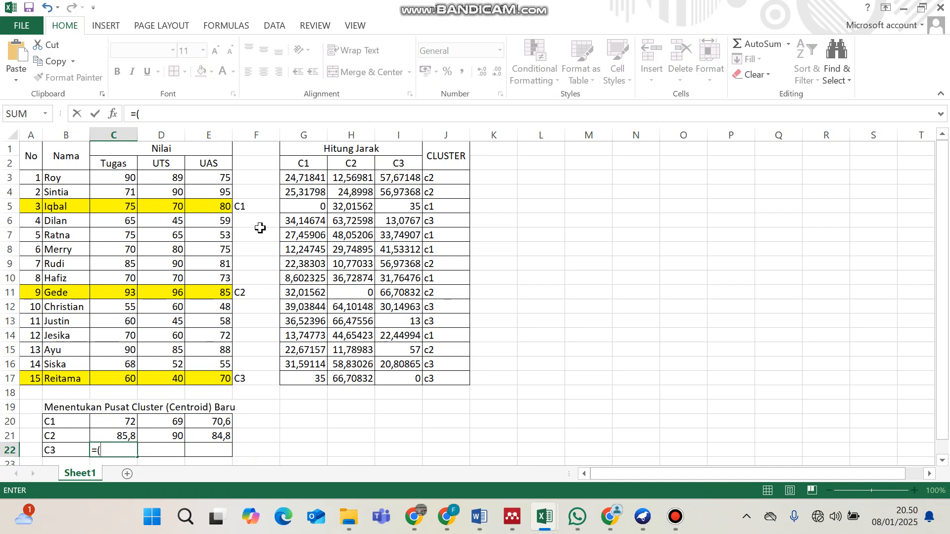
{"action": "left_click", "coordinate": [129, 220]}
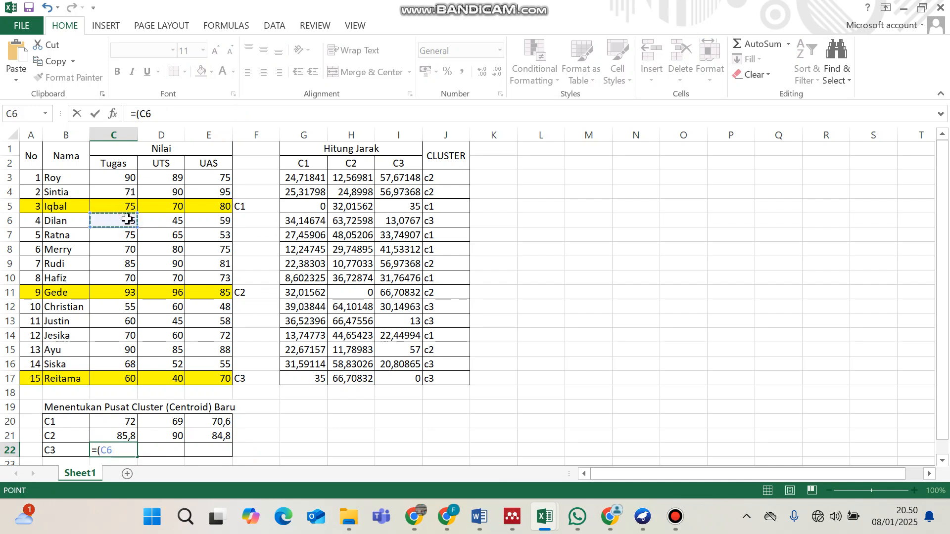
{"action": "type", "text": "+"}
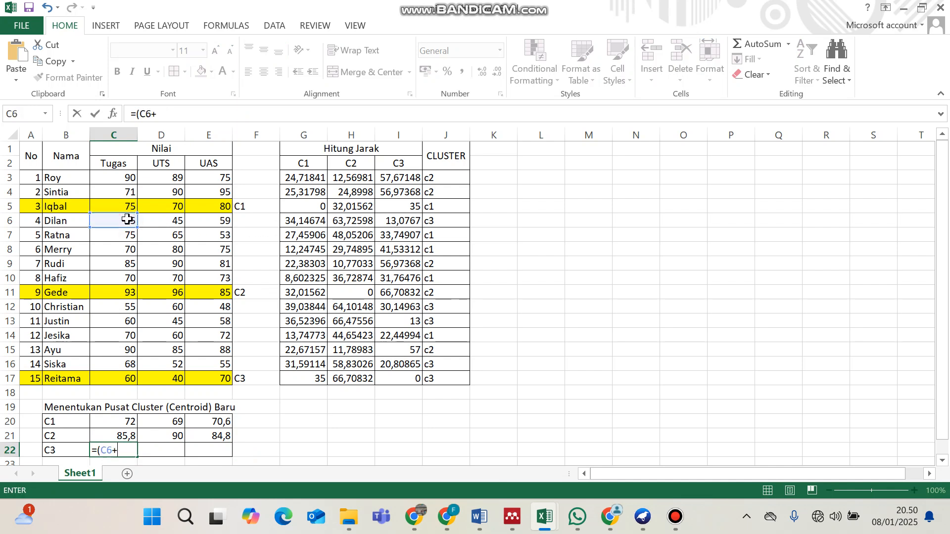
{"action": "left_click", "coordinate": [125, 305]}
{"action": "type", "text": "+"}
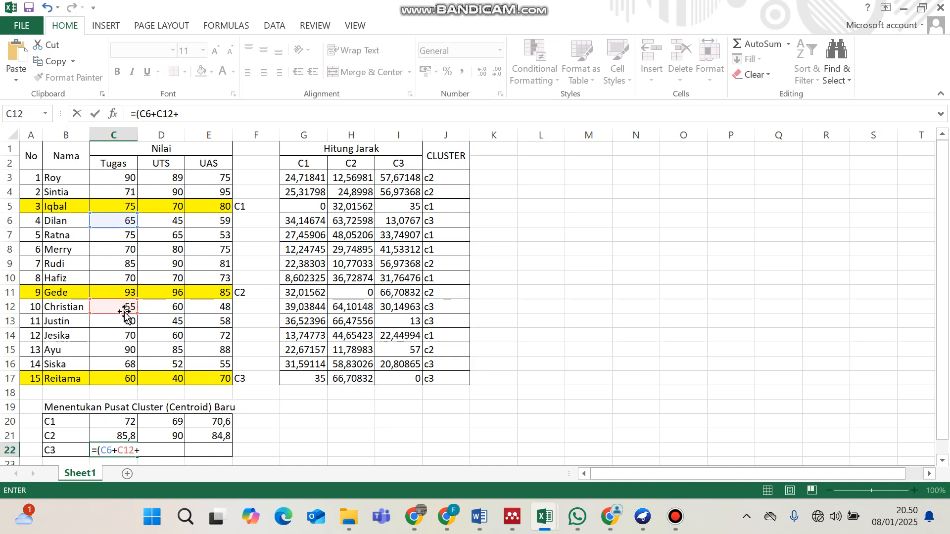
{"action": "left_click", "coordinate": [124, 321]}
{"action": "type", "text": "+"}
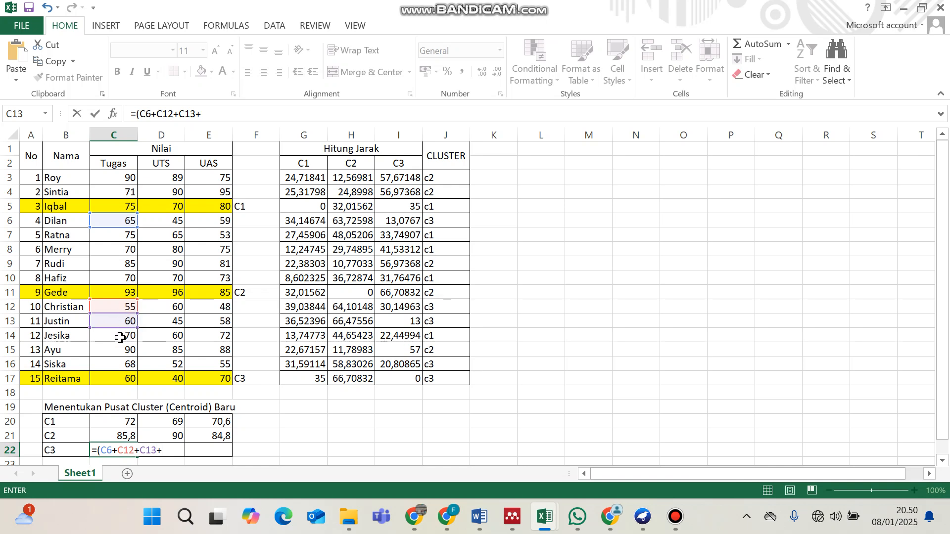
{"action": "left_click", "coordinate": [122, 365]}
{"action": "type", "text": "+"}
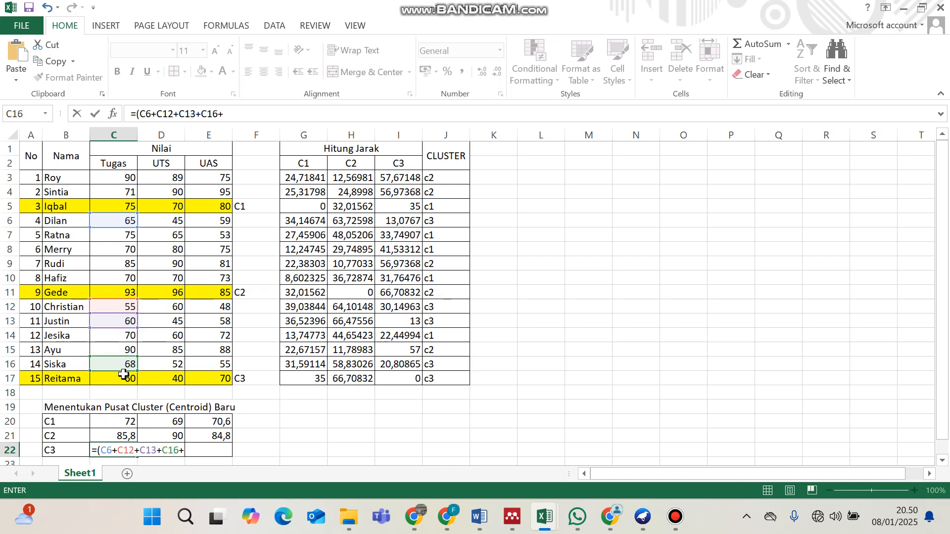
{"action": "left_click", "coordinate": [127, 378]}
{"action": "type", "text": ")/"}
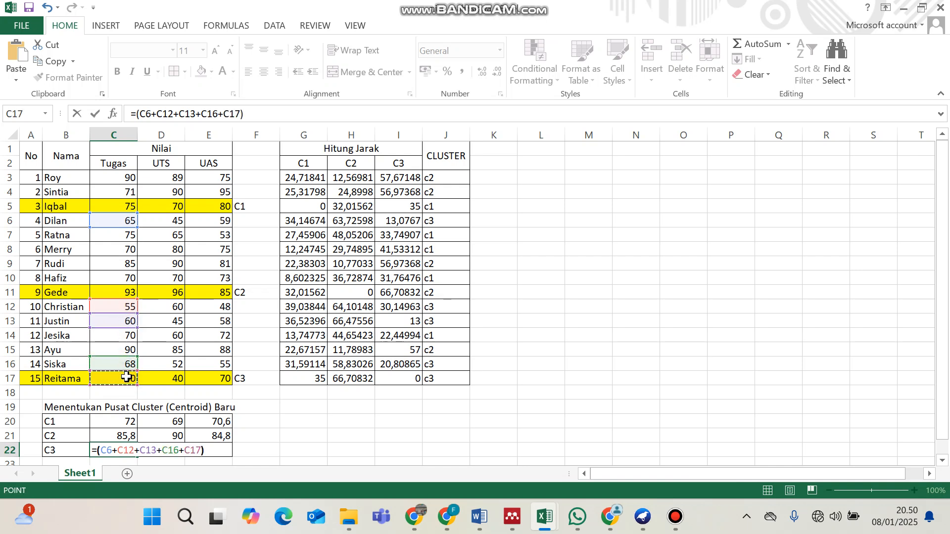
{"action": "type", "text": "5"}
{"action": "key", "text": "Return"}
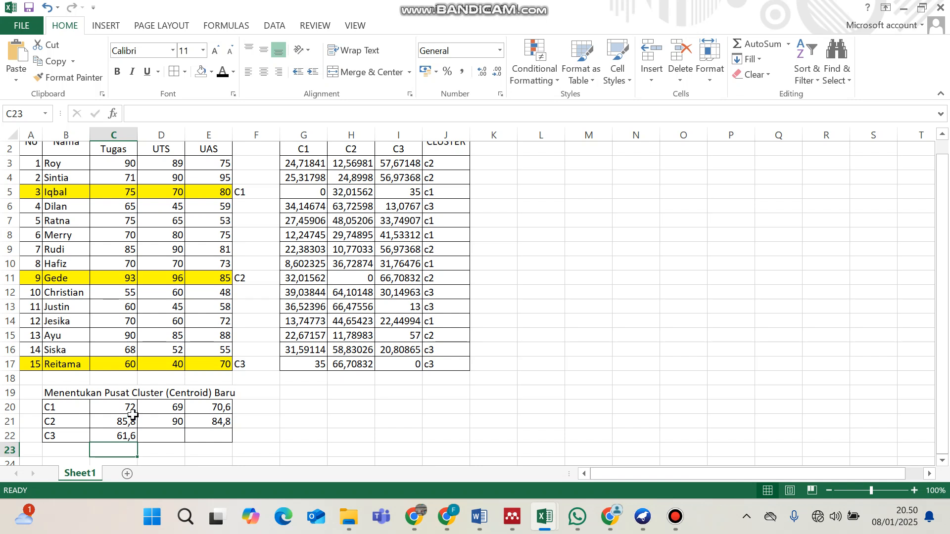
{"action": "left_click", "coordinate": [128, 436]}
{"action": "left_click_drag", "start_coordinate": [138, 443], "coordinate": [229, 442]}
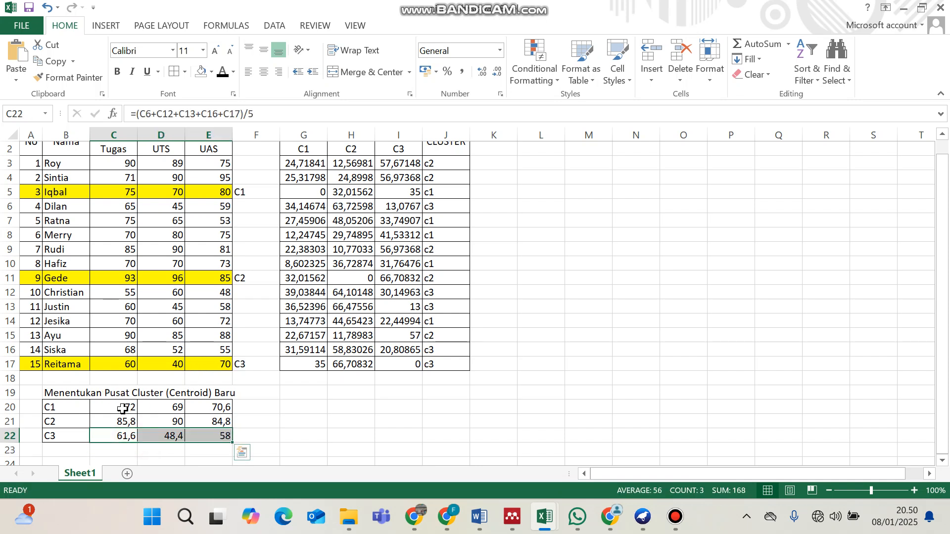
Copy the student score table A1:E17 and paste it below the new centroids, starting at A25
{"action": "scroll", "coordinate": [113, 290], "scroll_direction": "up", "scroll_amount": 1}
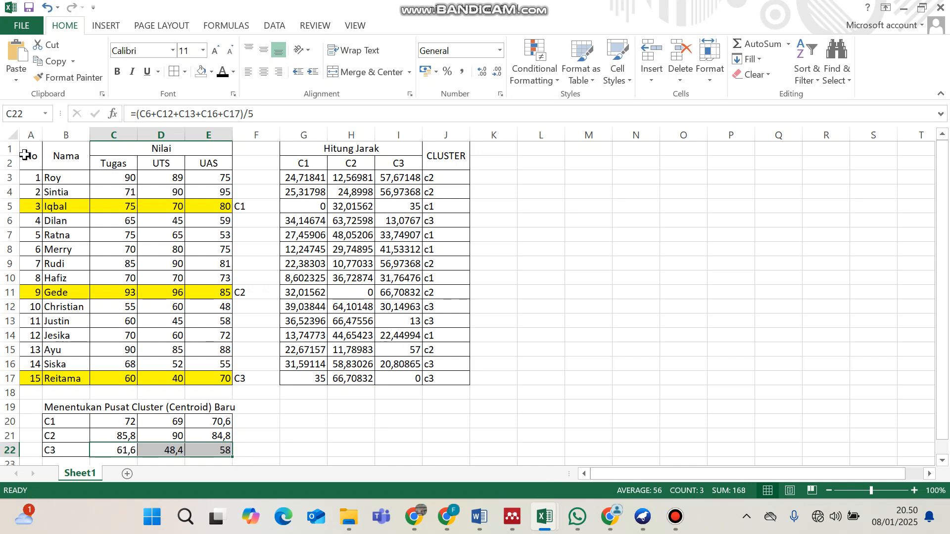
{"action": "left_click_drag", "start_coordinate": [24, 155], "coordinate": [194, 348]}
{"action": "left_click_drag", "start_coordinate": [195, 376], "coordinate": [195, 375]}
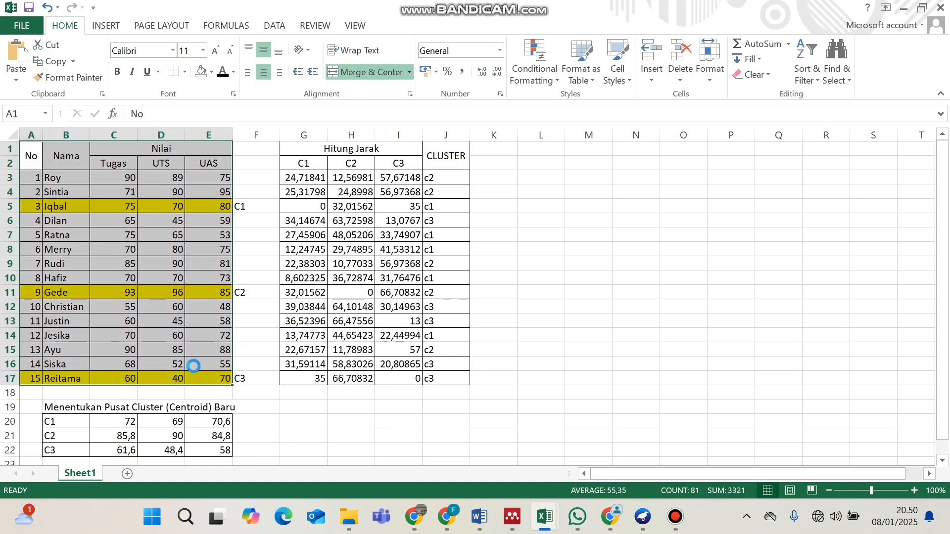
{"action": "key", "text": "ctrl+c"}
{"action": "scroll", "coordinate": [191, 317], "scroll_direction": "down", "scroll_amount": 2}
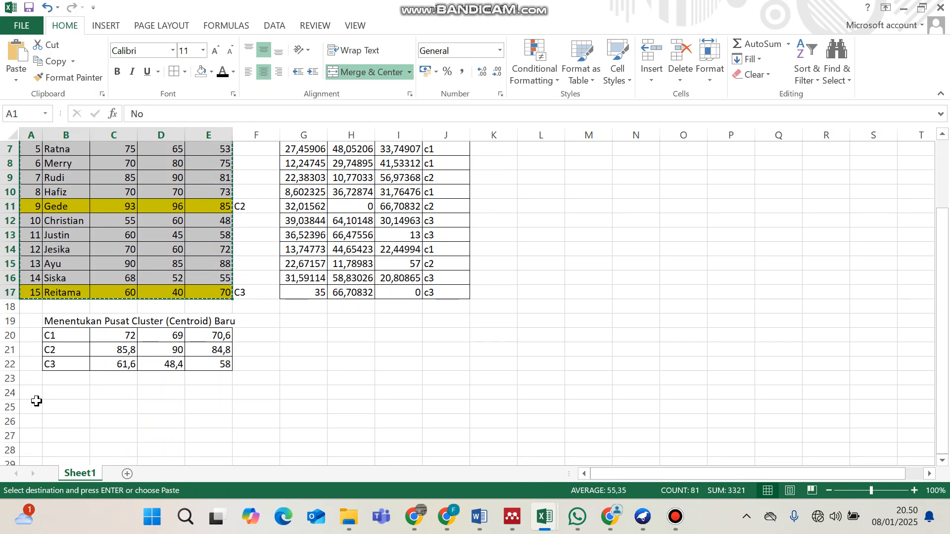
{"action": "right_click", "coordinate": [94, 247]}
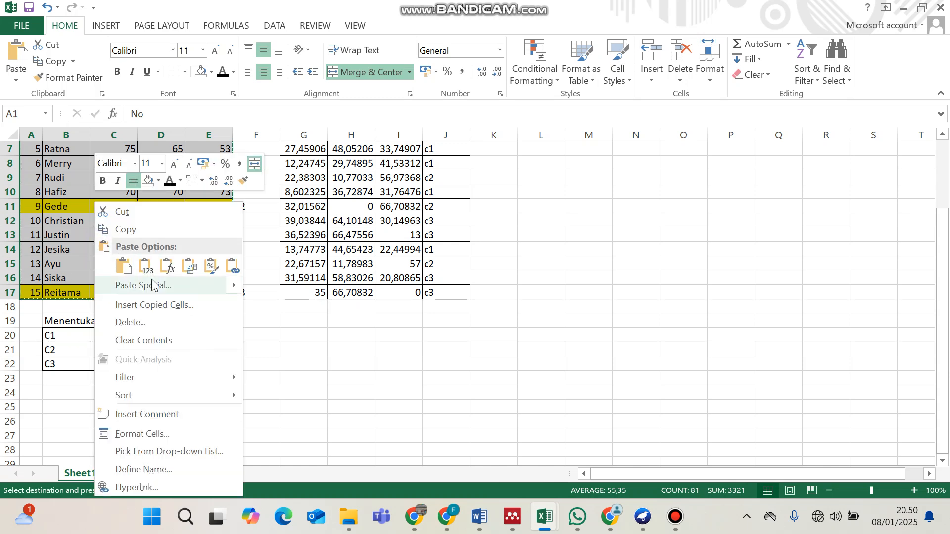
{"action": "left_click", "coordinate": [123, 229]}
{"action": "scroll", "coordinate": [121, 260], "scroll_direction": "up", "scroll_amount": 2}
{"action": "scroll", "coordinate": [68, 319], "scroll_direction": "down", "scroll_amount": 3}
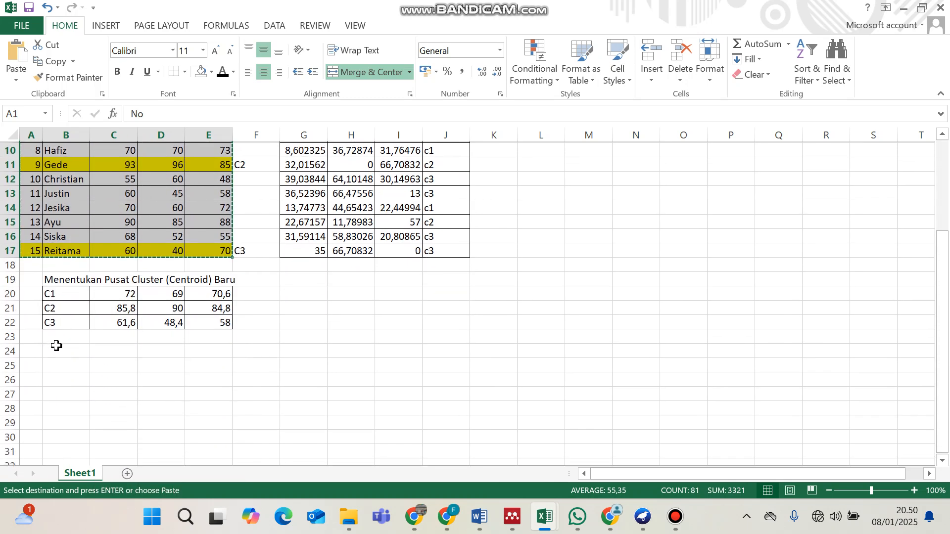
{"action": "right_click", "coordinate": [29, 364]}
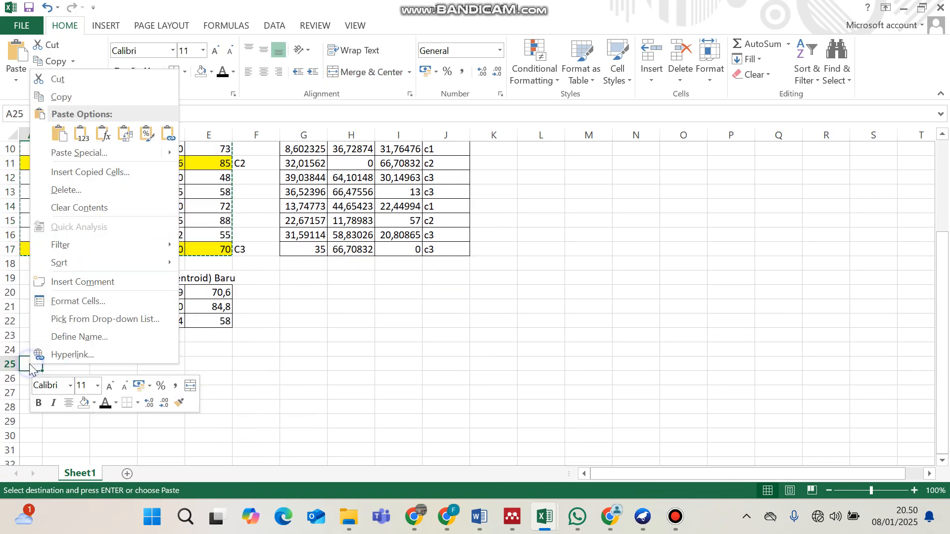
{"action": "left_click", "coordinate": [59, 134]}
{"action": "scroll", "coordinate": [99, 345], "scroll_direction": "down", "scroll_amount": 1}
{"action": "scroll", "coordinate": [99, 346], "scroll_direction": "down", "scroll_amount": 2}
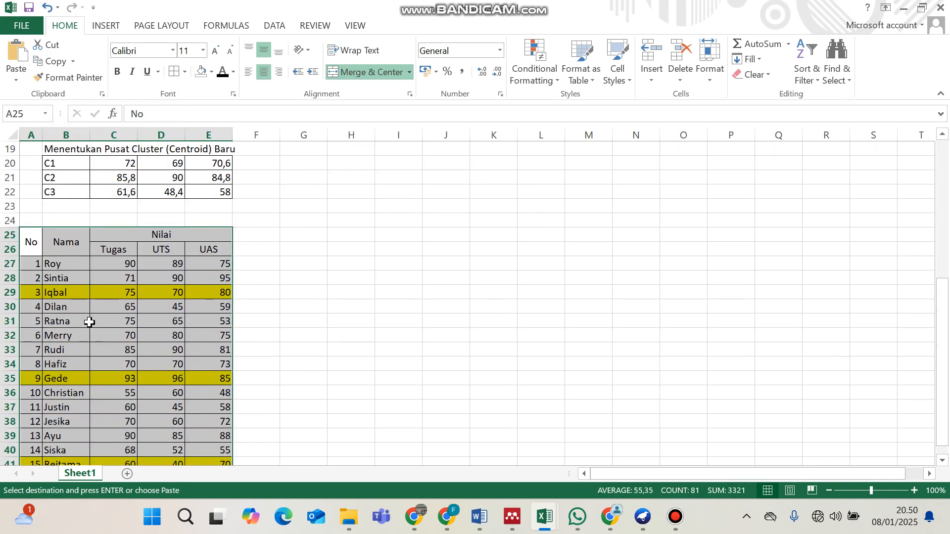
Label the copied score table "Iterasi-2" in cell A24
{"action": "left_click", "coordinate": [26, 219]}
{"action": "type", "text": "Itera"}
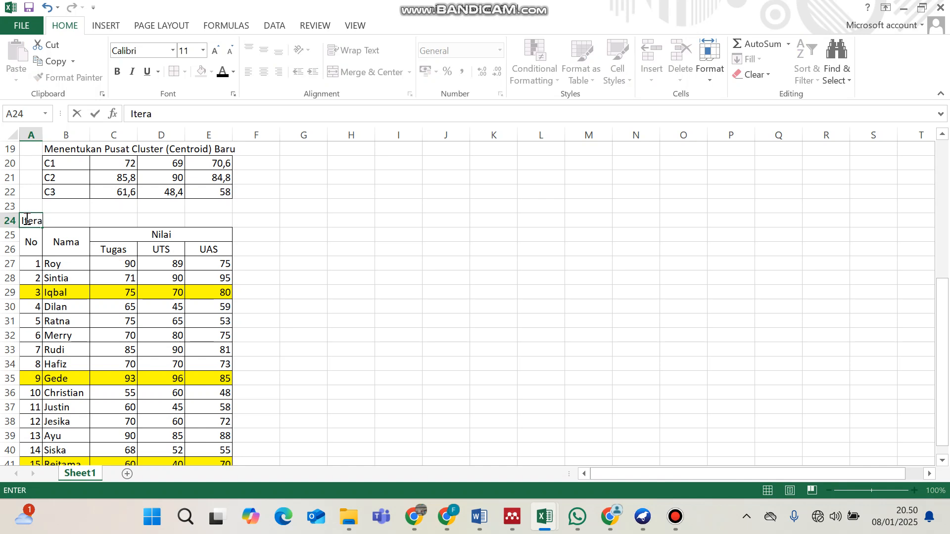
{"action": "type", "text": "si-2"}
{"action": "key", "text": "Return"}
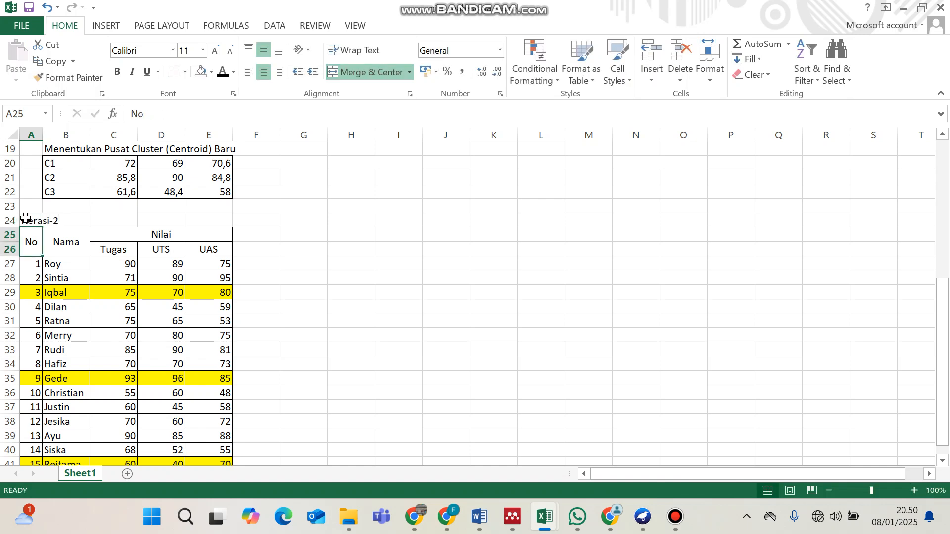
Remove the yellow fill from rows A29:E41 of the Iterasi-2 table
{"action": "scroll", "coordinate": [89, 275], "scroll_direction": "down", "scroll_amount": 1}
{"action": "left_click_drag", "start_coordinate": [31, 249], "coordinate": [217, 422]}
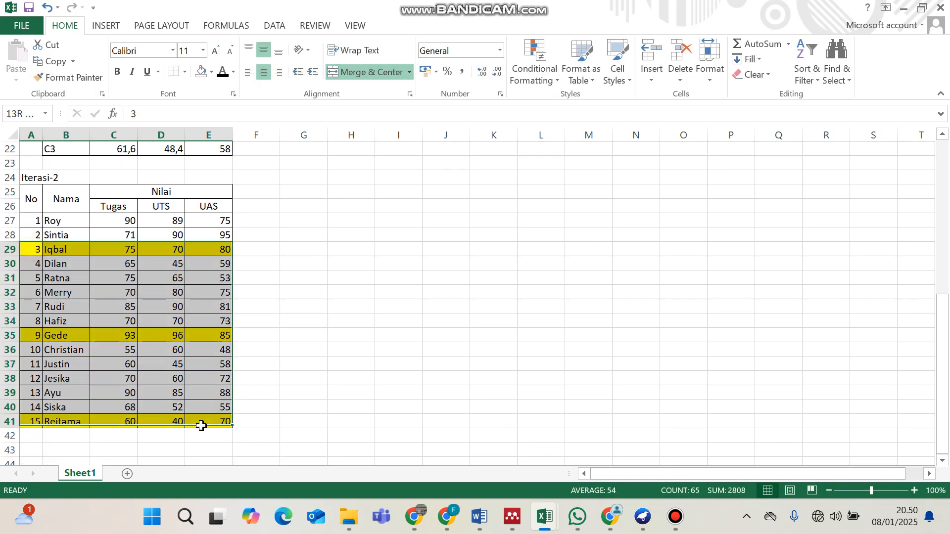
{"action": "left_click", "coordinate": [200, 71]}
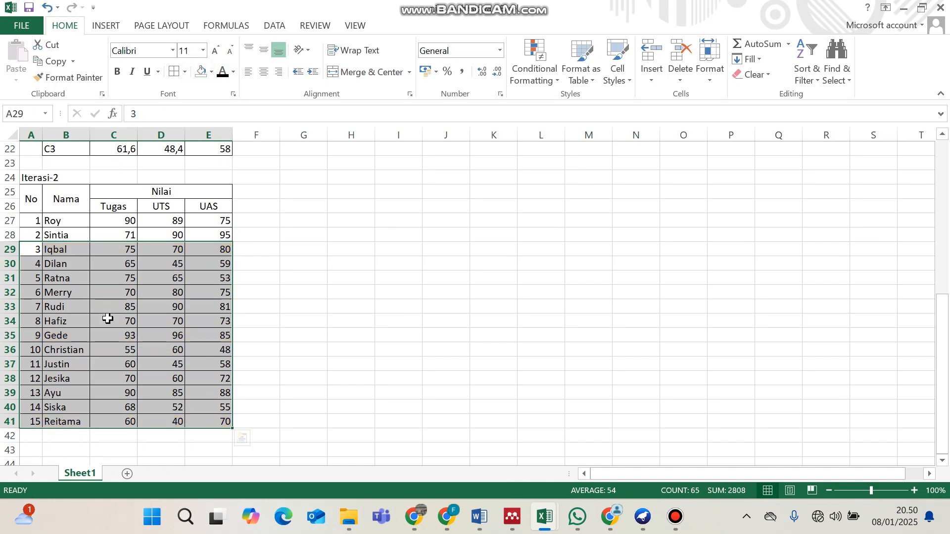
{"action": "left_click", "coordinate": [106, 316]}
Copy the distance and cluster table G1:J17 and paste it beside the Iterasi-2 score table, starting at G25
{"action": "scroll", "coordinate": [219, 219], "scroll_direction": "up", "scroll_amount": 5}
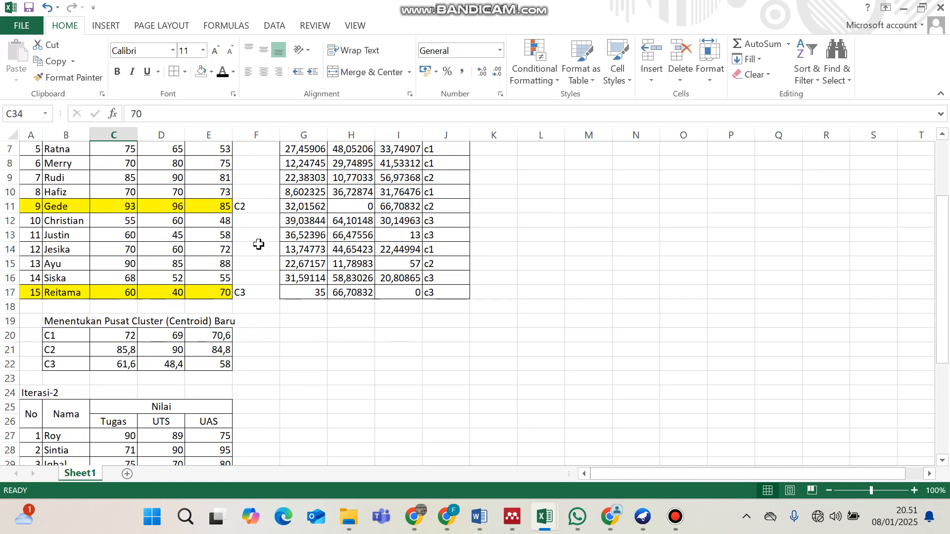
{"action": "left_click", "coordinate": [67, 332]}
{"action": "left_click_drag", "start_coordinate": [91, 336], "coordinate": [225, 365]}
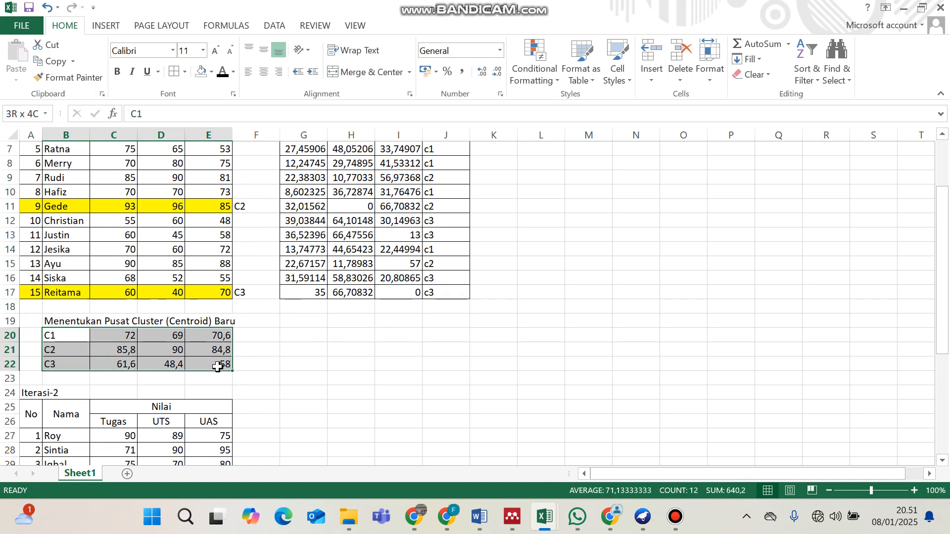
{"action": "scroll", "coordinate": [297, 292], "scroll_direction": "up", "scroll_amount": 2}
{"action": "left_click_drag", "start_coordinate": [297, 150], "coordinate": [425, 379]}
{"action": "right_click", "coordinate": [404, 316]}
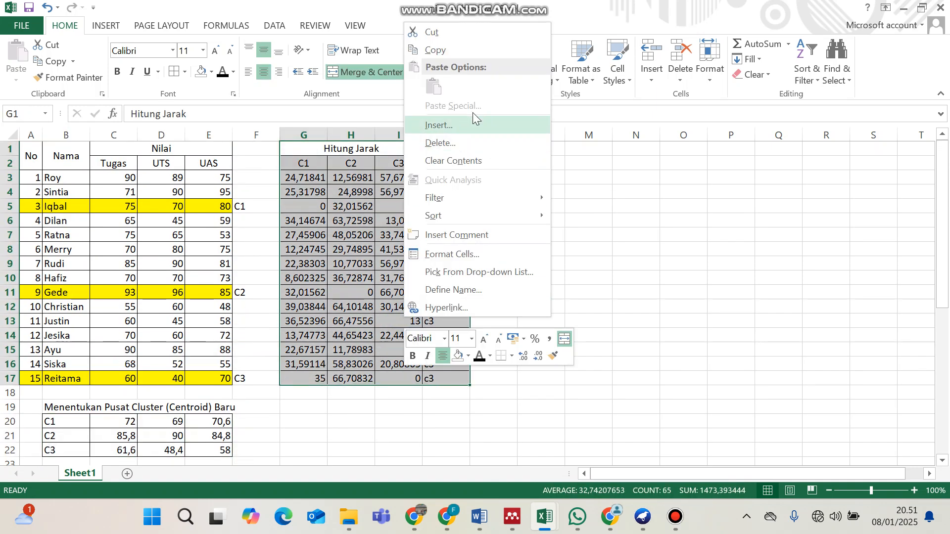
{"action": "left_click", "coordinate": [435, 50]}
{"action": "scroll", "coordinate": [312, 278], "scroll_direction": "down", "scroll_amount": 4}
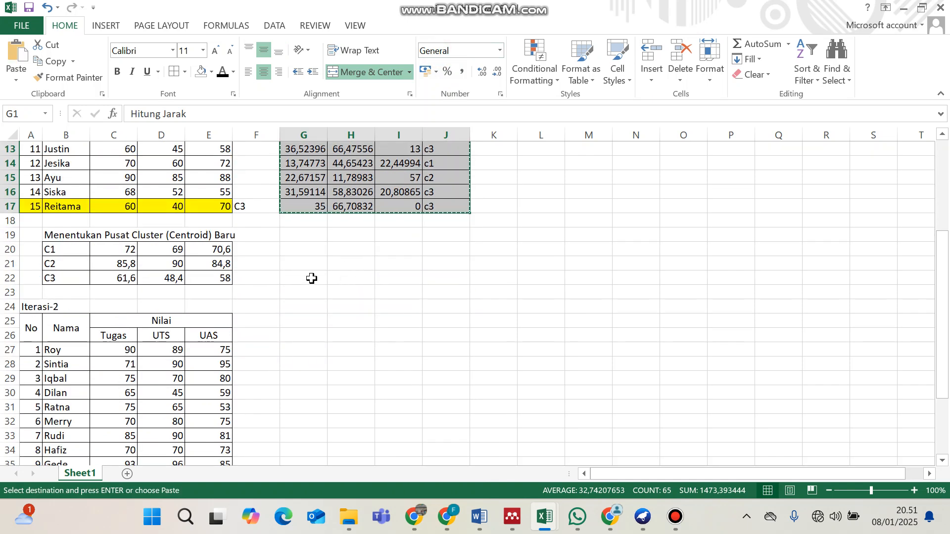
{"action": "right_click", "coordinate": [293, 321]}
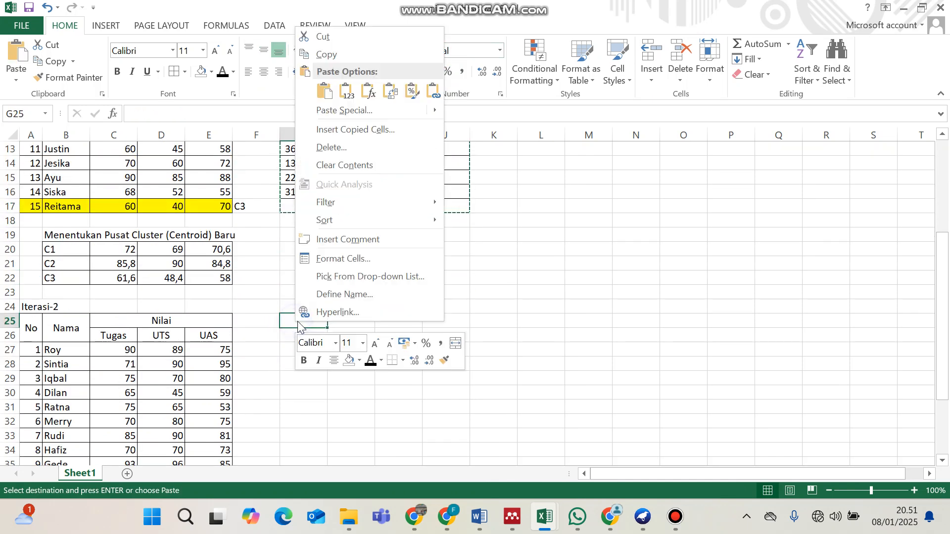
{"action": "left_click", "coordinate": [324, 91]}
Clear the copied distance and cluster values from G27:J41, keeping the headers and borders
{"action": "scroll", "coordinate": [351, 283], "scroll_direction": "down", "scroll_amount": 1}
{"action": "scroll", "coordinate": [351, 283], "scroll_direction": "down", "scroll_amount": 3}
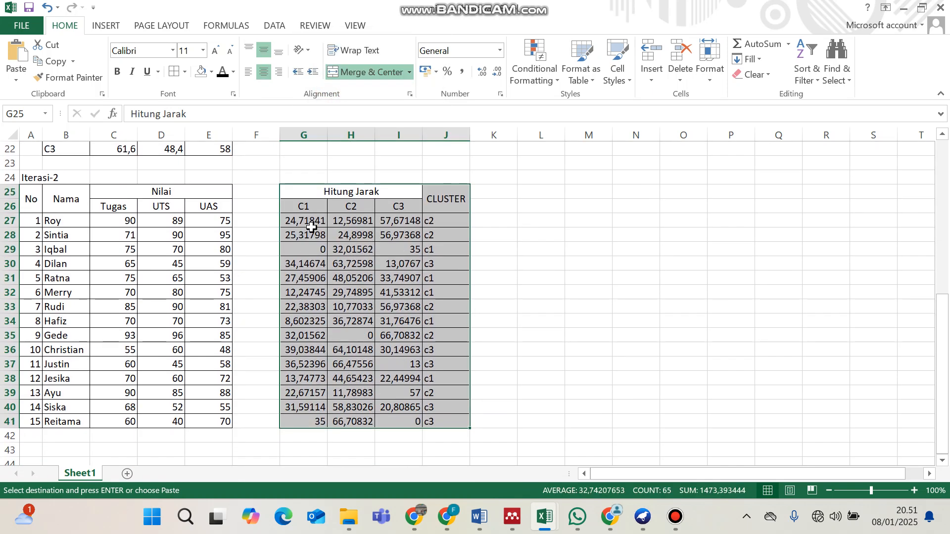
{"action": "left_click_drag", "start_coordinate": [310, 221], "coordinate": [443, 418]}
{"action": "key", "text": "Delete"}
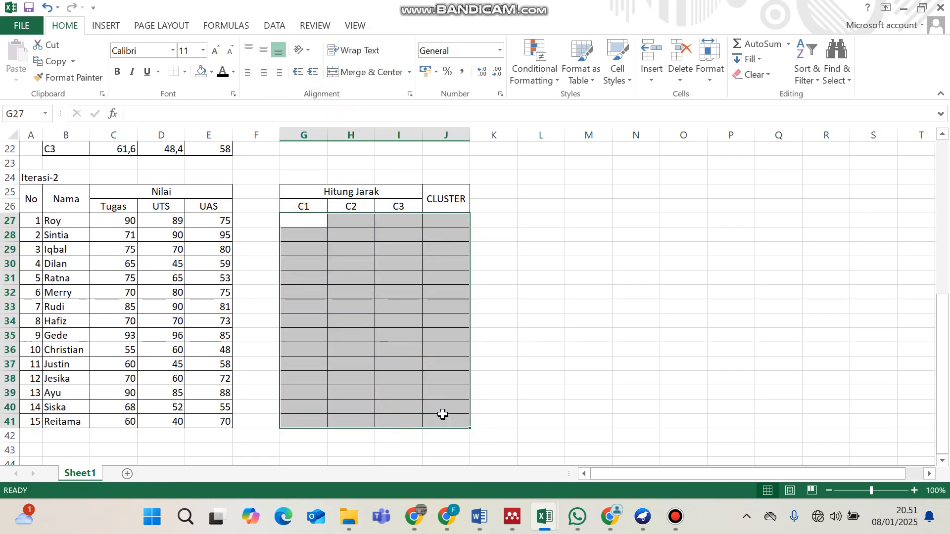
Calculate the first student's distance to the new C1 centroid in G27 with =SQRT(($C$20-C27)^2+($D$20-D27)^2+($E$20-E27)^2)
{"action": "scroll", "coordinate": [276, 262], "scroll_direction": "up", "scroll_amount": 2}
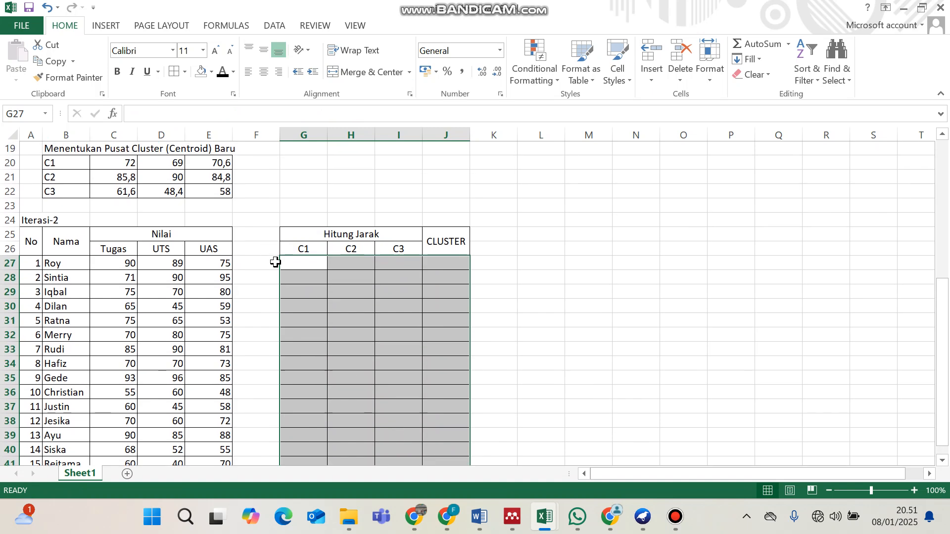
{"action": "left_click", "coordinate": [295, 306]}
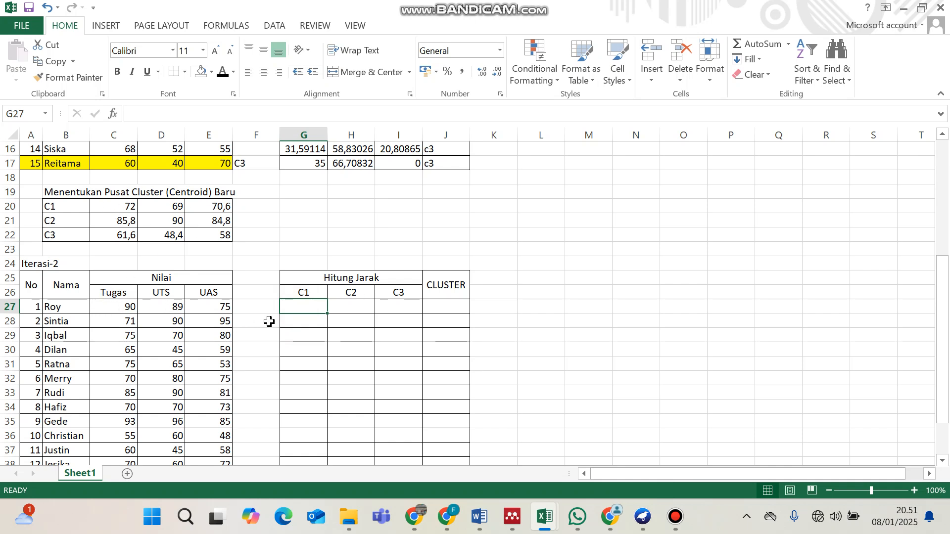
{"action": "type", "text": "="}
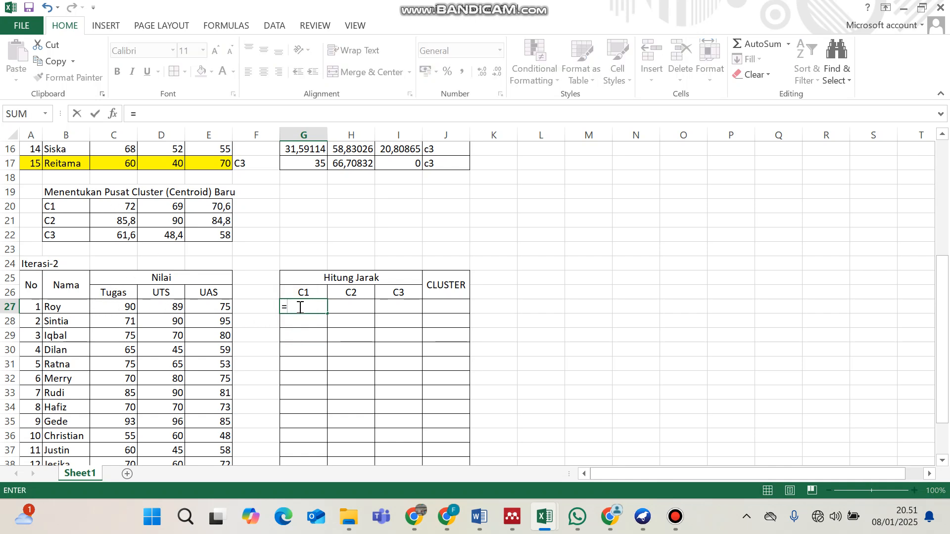
{"action": "type", "text": "sqrt"}
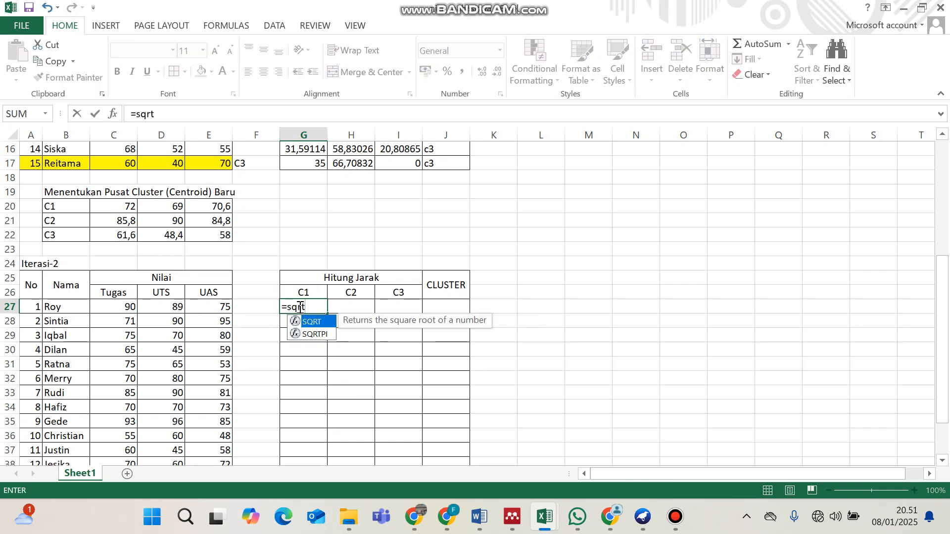
{"action": "key", "text": "Tab"}
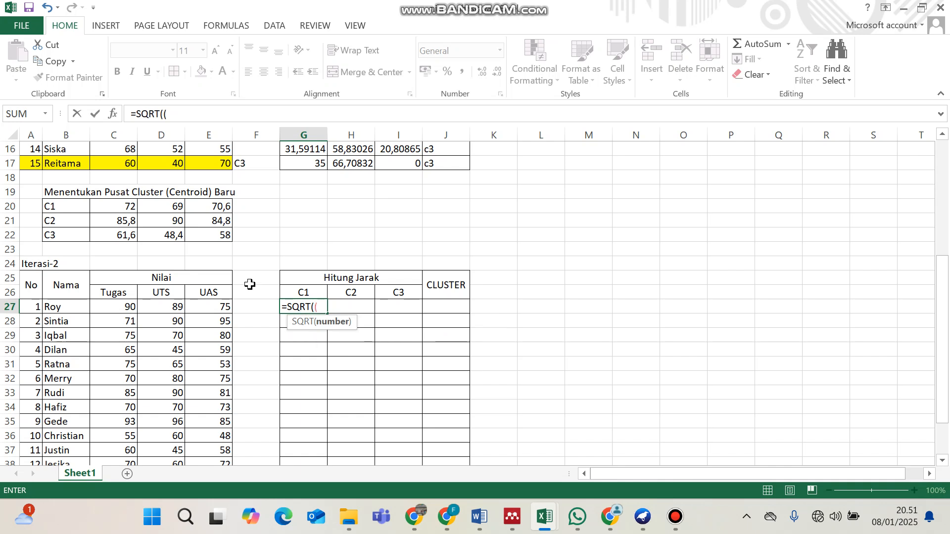
{"action": "left_click", "coordinate": [116, 202]}
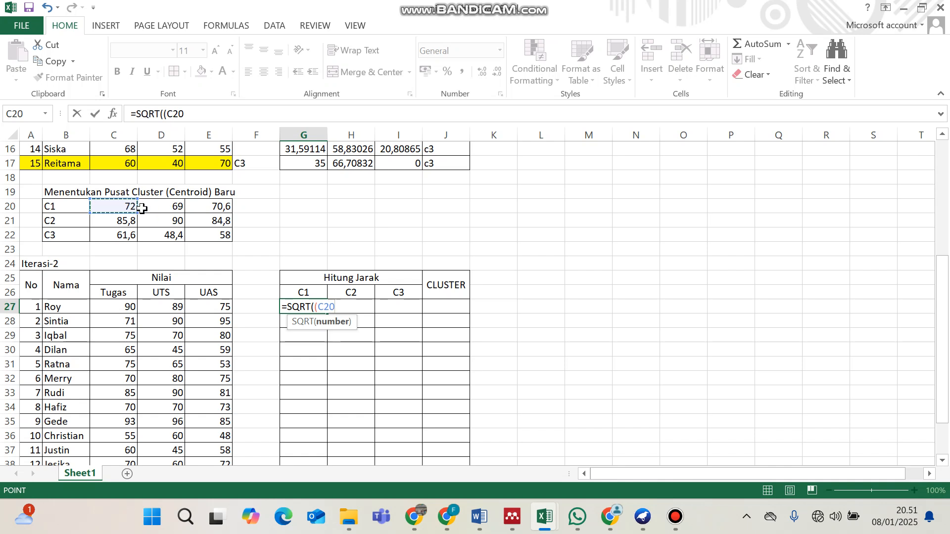
{"action": "key", "text": "F4"}
{"action": "type", "text": "-"}
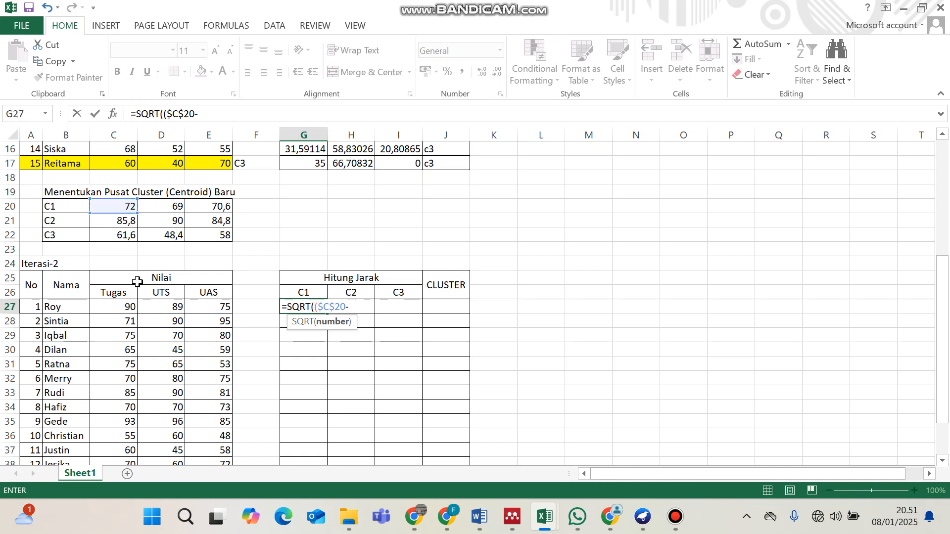
{"action": "left_click", "coordinate": [132, 307]}
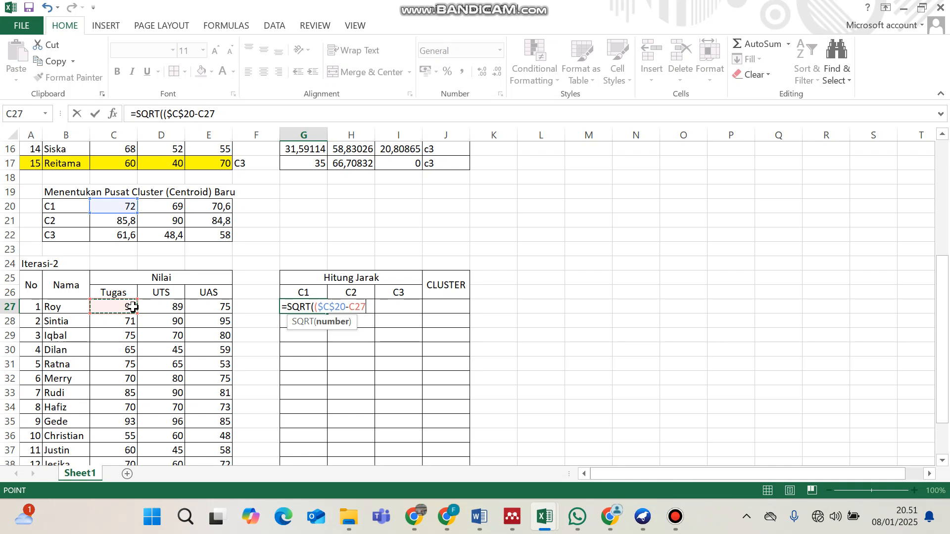
{"action": "type", "text": ")^2+("}
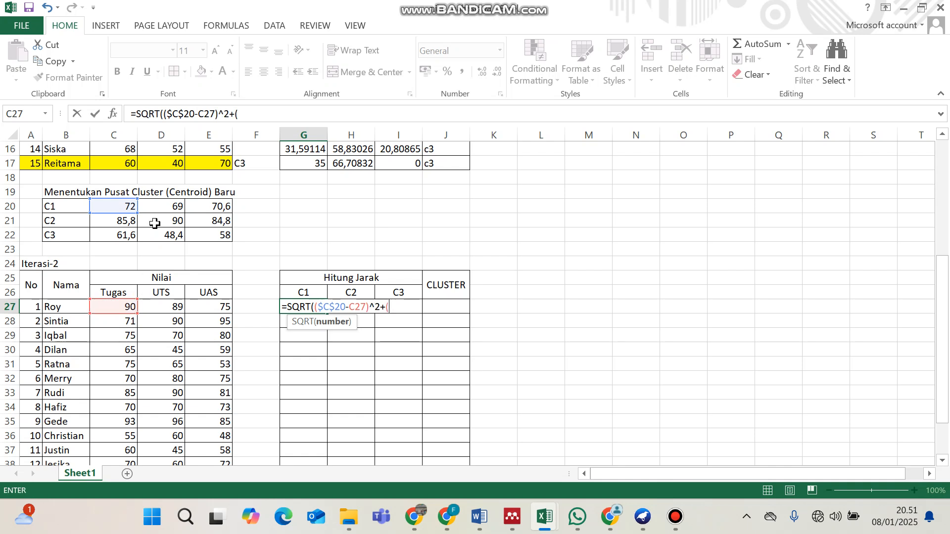
{"action": "left_click", "coordinate": [158, 207]}
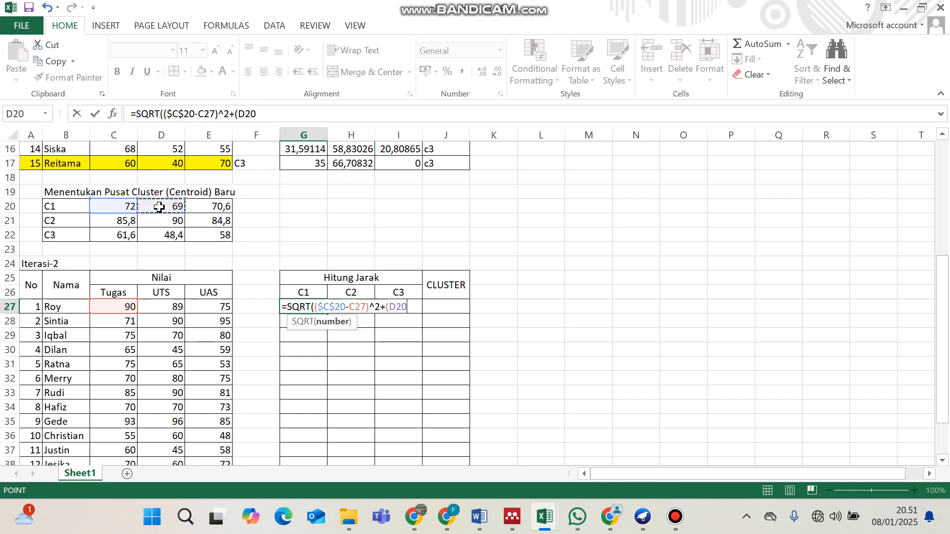
{"action": "key", "text": "F4"}
{"action": "type", "text": "-"}
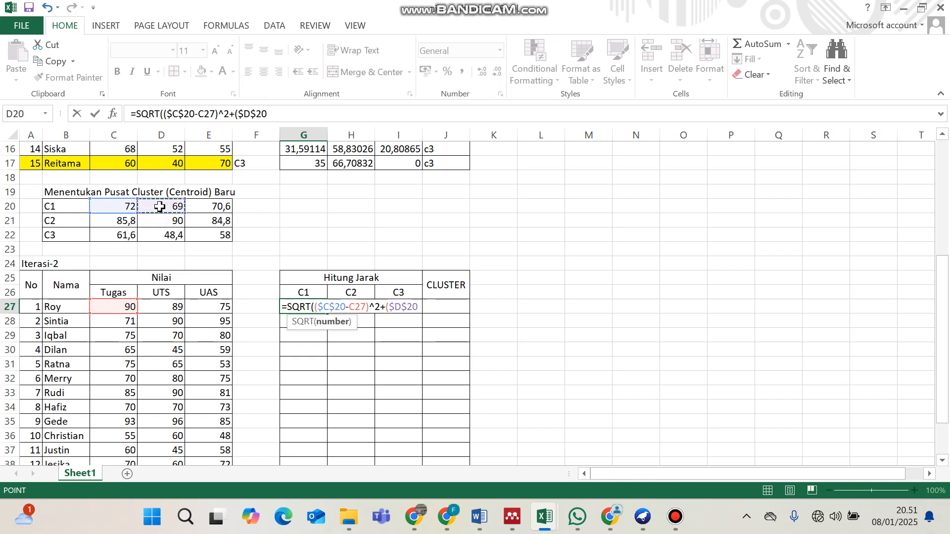
{"action": "left_click", "coordinate": [156, 304]}
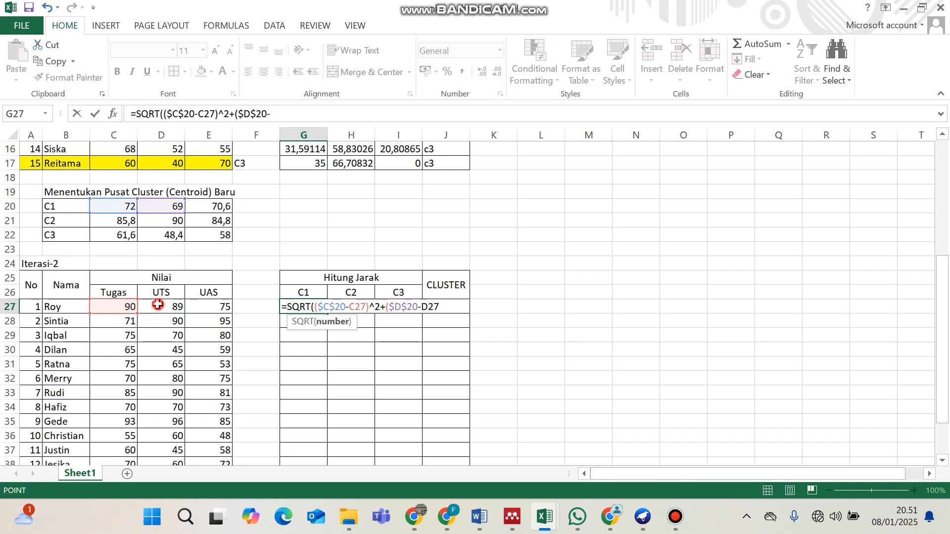
{"action": "type", "text": "^2+("}
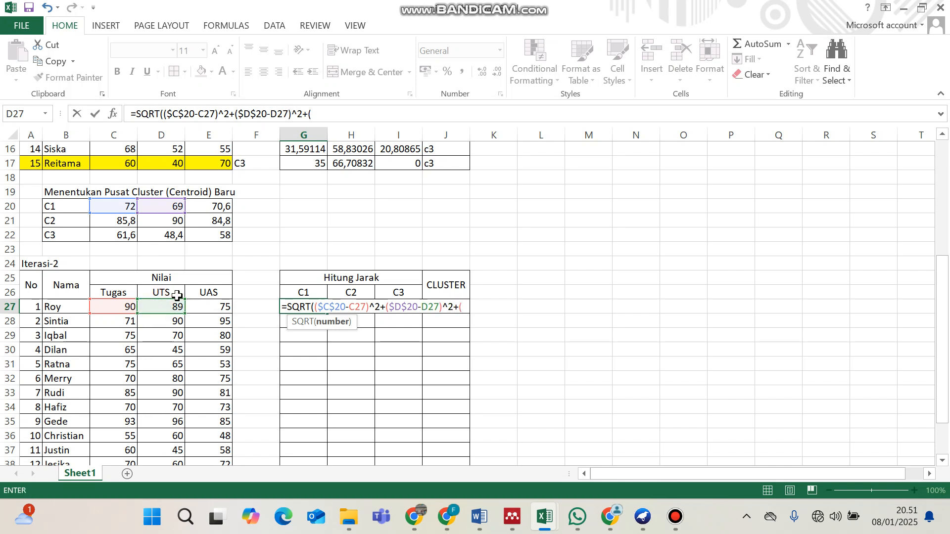
{"action": "left_click", "coordinate": [212, 205]}
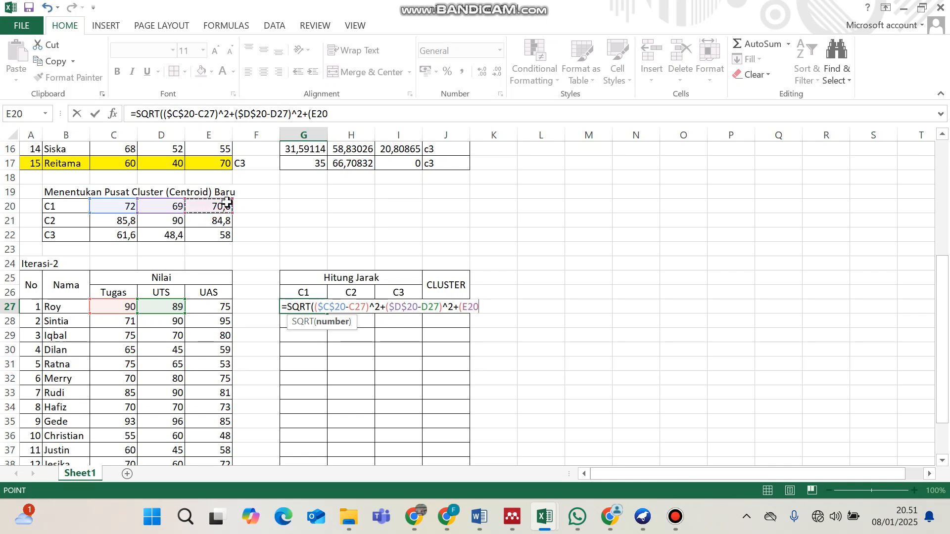
{"action": "key", "text": "F4"}
{"action": "type", "text": "-"}
{"action": "left_click", "coordinate": [230, 305]}
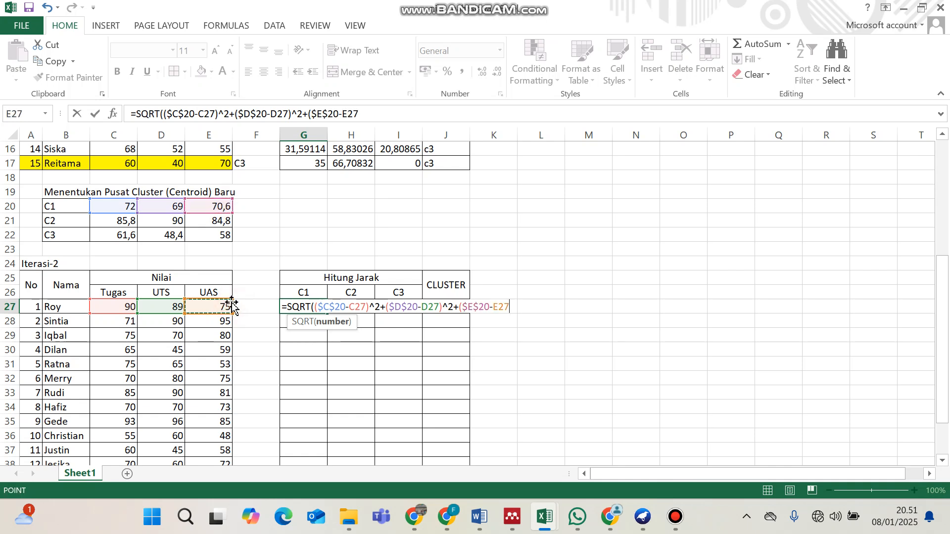
{"action": "type", "text": ")^2"}
{"action": "key", "text": "Return"}
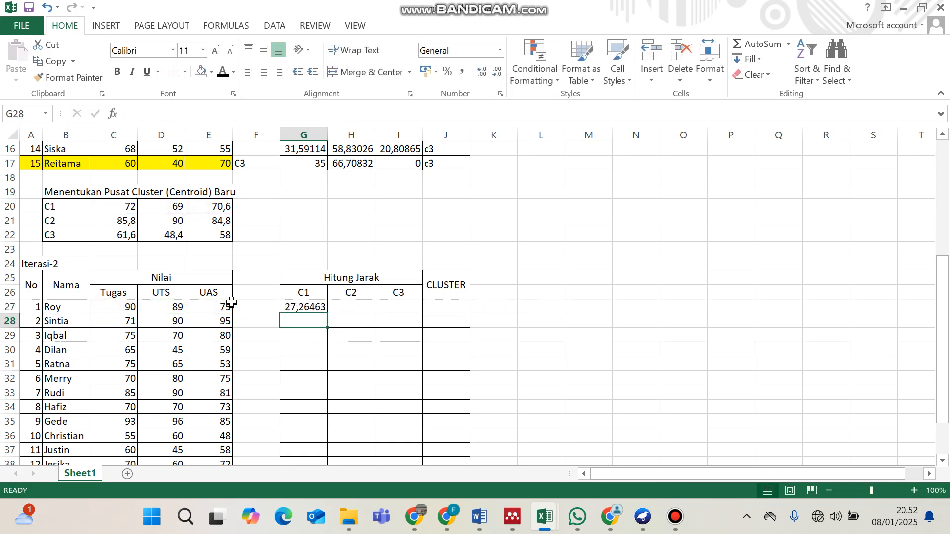
Copy the formula text of G27 and paste it unchanged into H27 for the C2 distance
{"action": "left_click", "coordinate": [299, 306]}
{"action": "left_click_drag", "start_coordinate": [399, 112], "coordinate": [130, 114]}
{"action": "right_click", "coordinate": [170, 115]}
{"action": "left_click", "coordinate": [198, 140]}
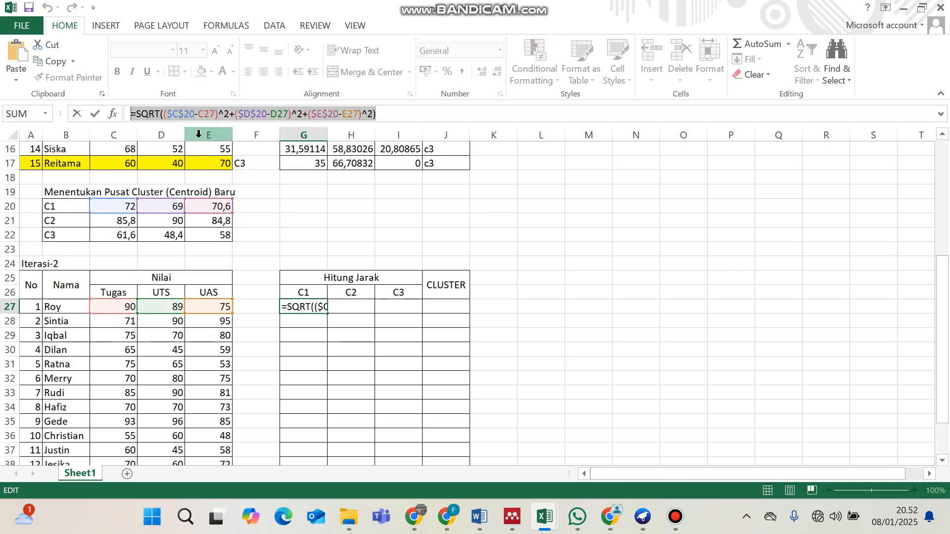
{"action": "key", "text": "Return"}
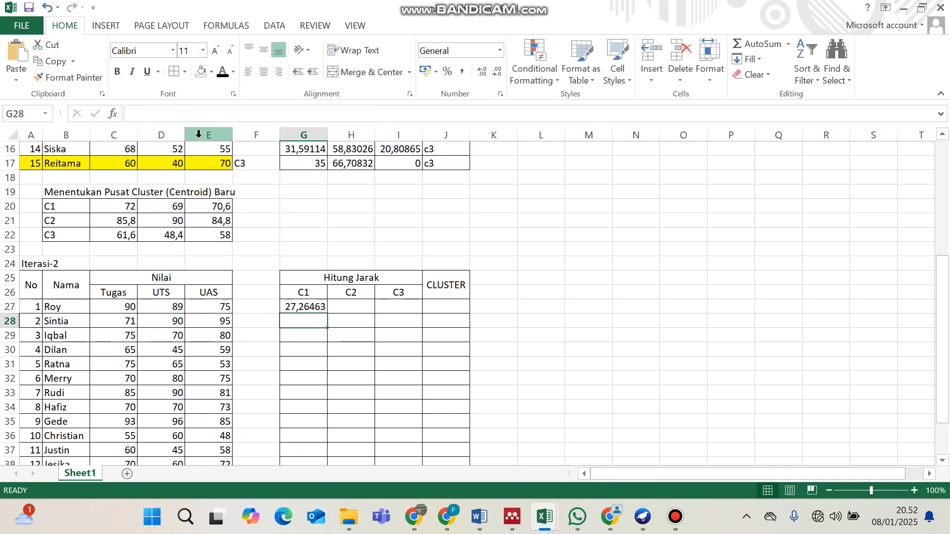
{"action": "double_click", "coordinate": [358, 304]}
{"action": "right_click", "coordinate": [359, 305]}
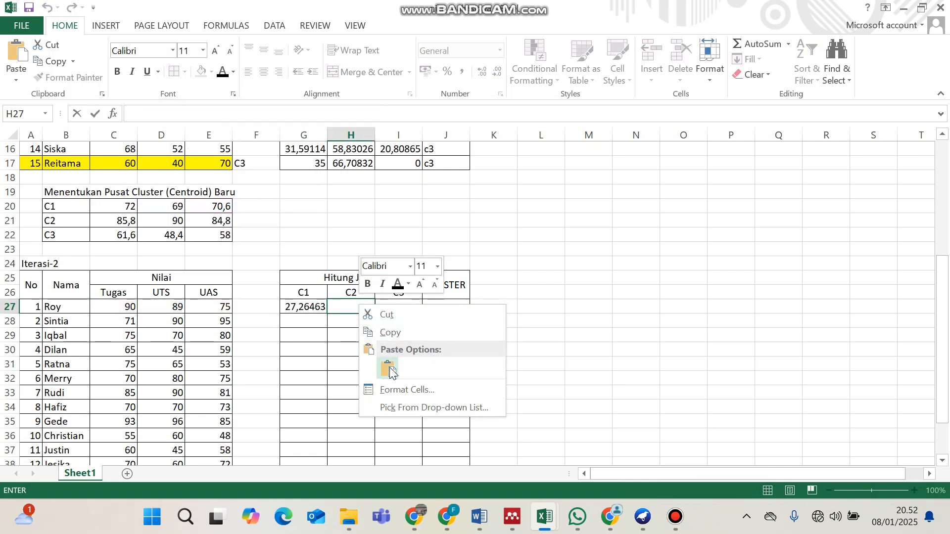
{"action": "left_click", "coordinate": [389, 369]}
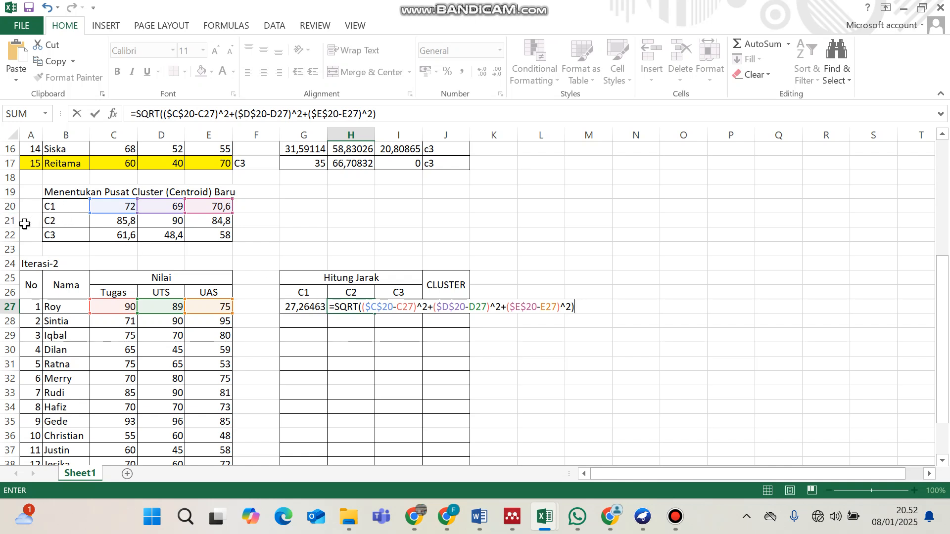
Change the centroid references in the H27 formula to $C$21, $D$21 and $E$21
{"action": "left_click", "coordinate": [394, 307]}
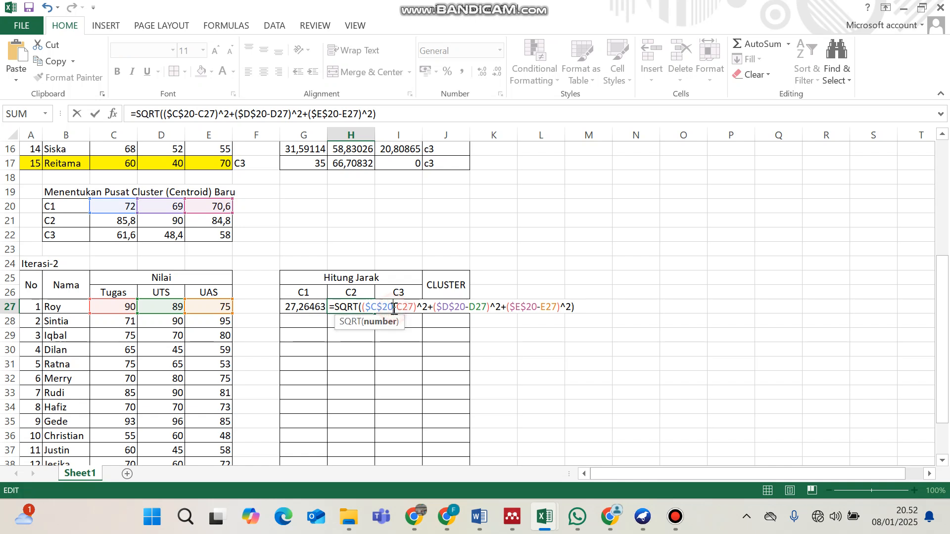
{"action": "key", "text": "BackSpace"}
{"action": "type", "text": "1"}
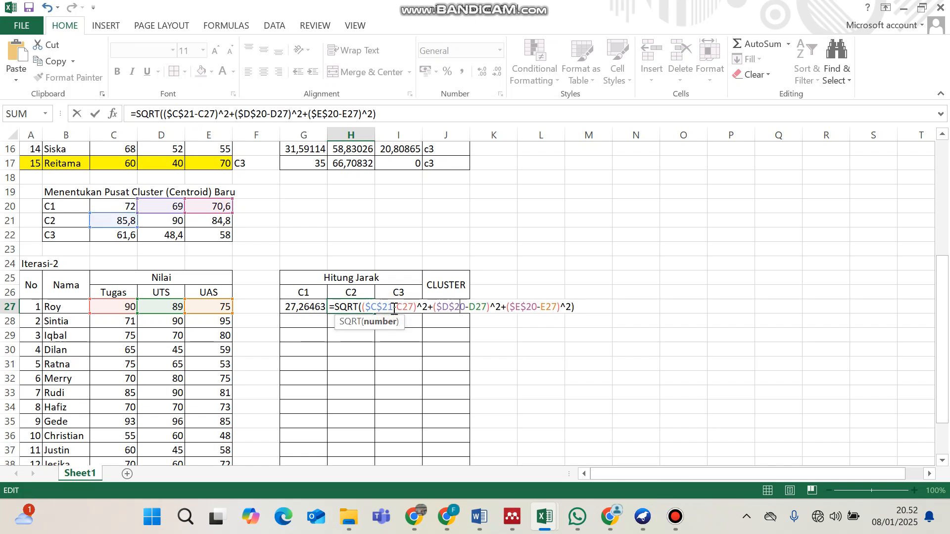
{"action": "key", "text": "BackSpace"}
{"action": "type", "text": "1"}
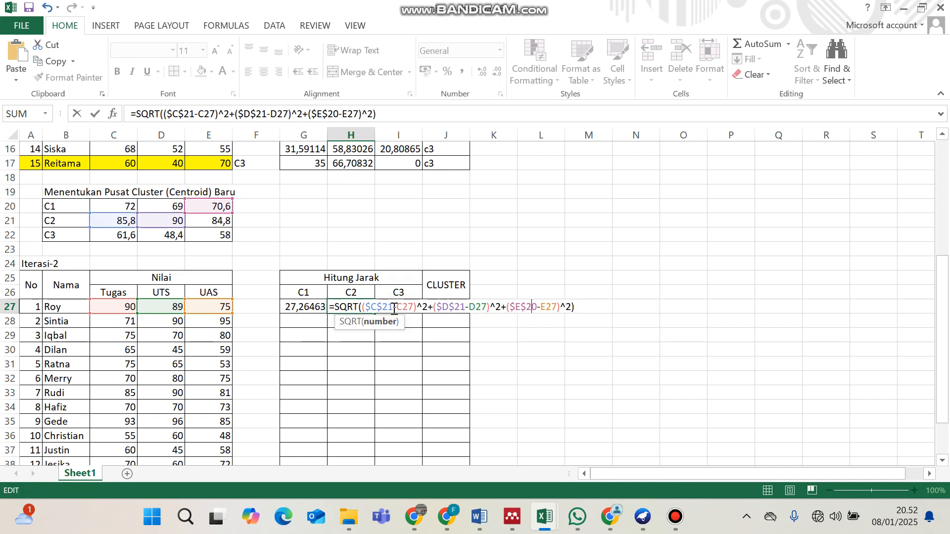
{"action": "key", "text": "BackSpace"}
{"action": "type", "text": "1"}
{"action": "key", "text": "Return"}
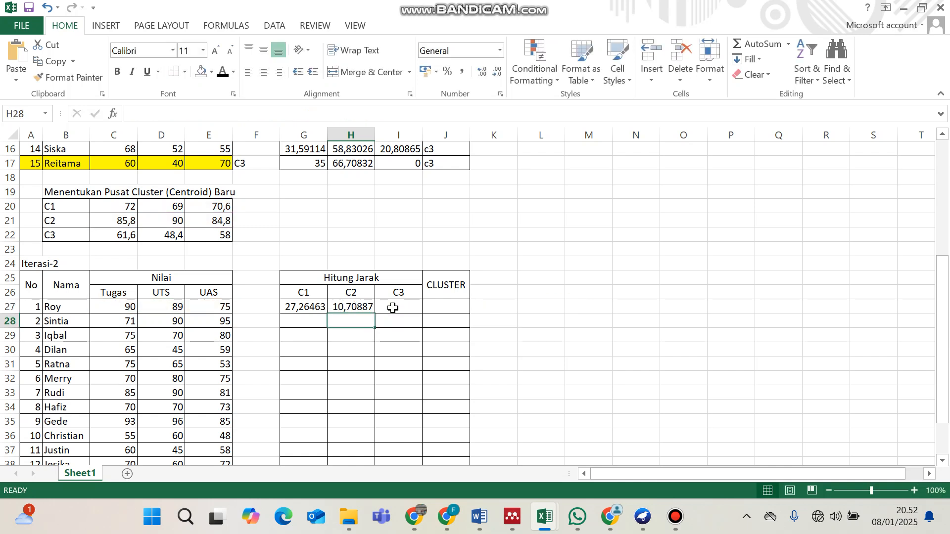
Calculate the first student's distance to the new C3 centroid in I27 with =SQRT(($C$22-C27)^2+($D$22-D27)^2+($E$22-E27)^2)
{"action": "left_click", "coordinate": [392, 307]}
{"action": "key", "text": "ctrl+v"}
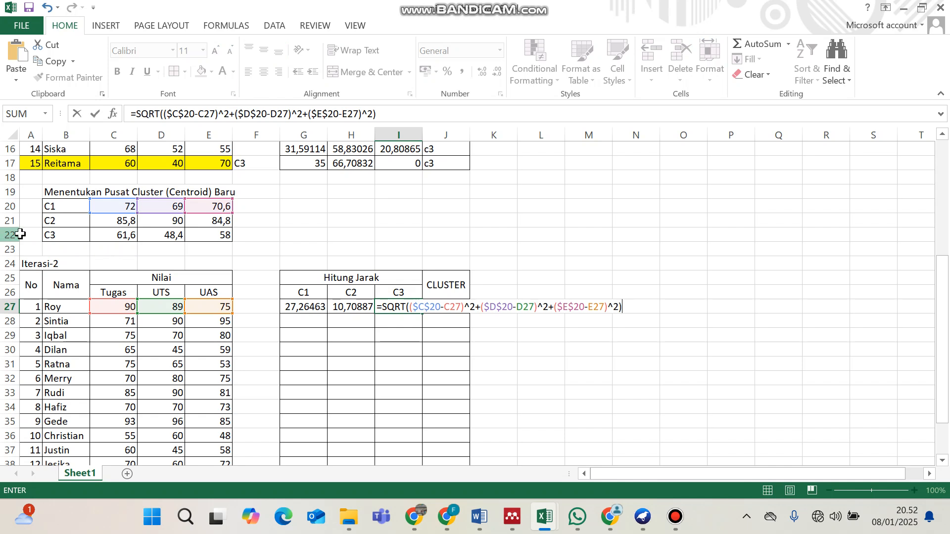
{"action": "left_click", "coordinate": [443, 307]}
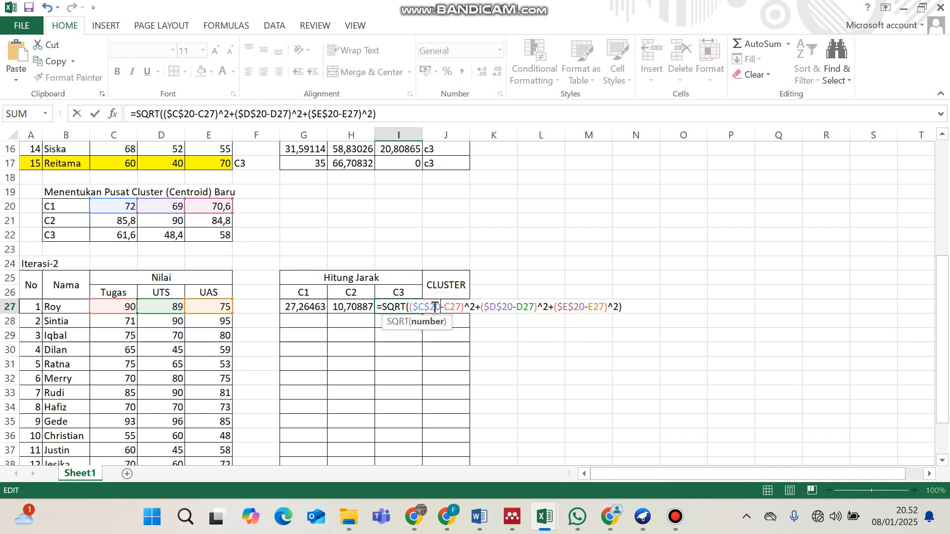
{"action": "key", "text": "BackSpace"}
{"action": "type", "text": "2"}
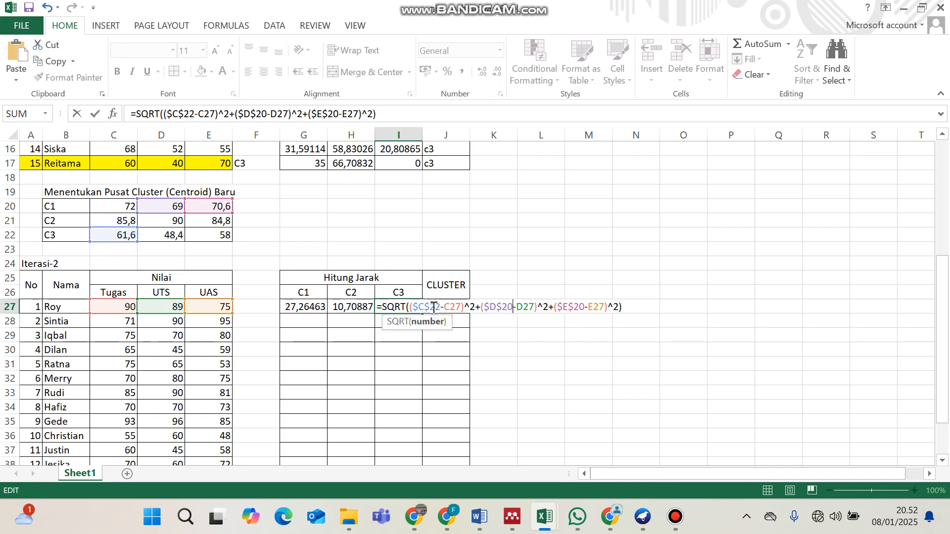
{"action": "key", "text": "BackSpace"}
{"action": "type", "text": "2"}
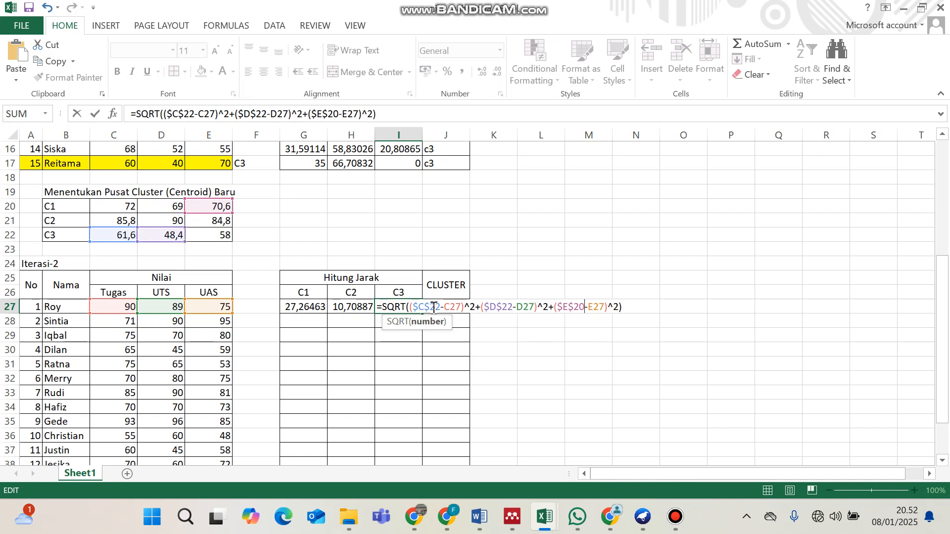
{"action": "key", "text": "BackSpace"}
{"action": "type", "text": "2"}
{"action": "key", "text": "Return"}
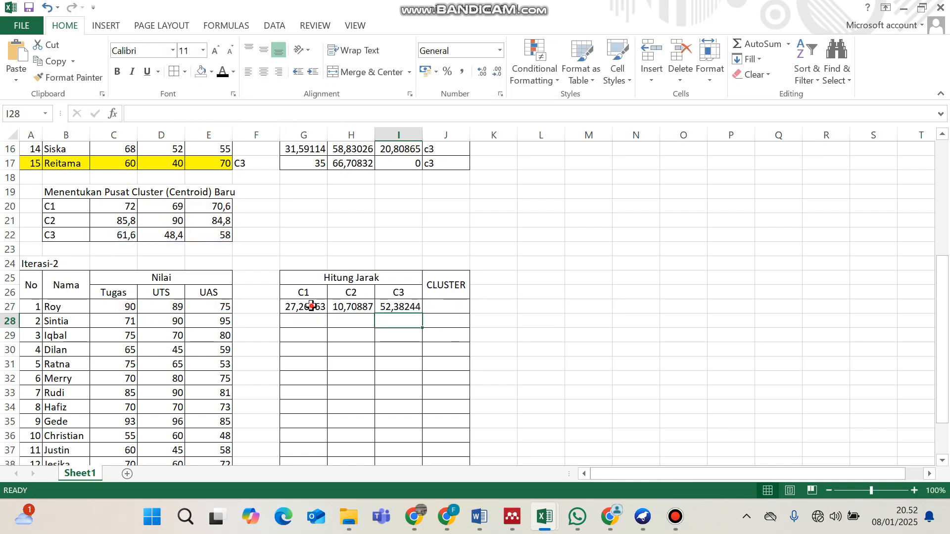
Fill the three distance formulas in G27:I27 down through row 41 for the remaining students
{"action": "left_click_drag", "start_coordinate": [311, 307], "coordinate": [418, 446]}
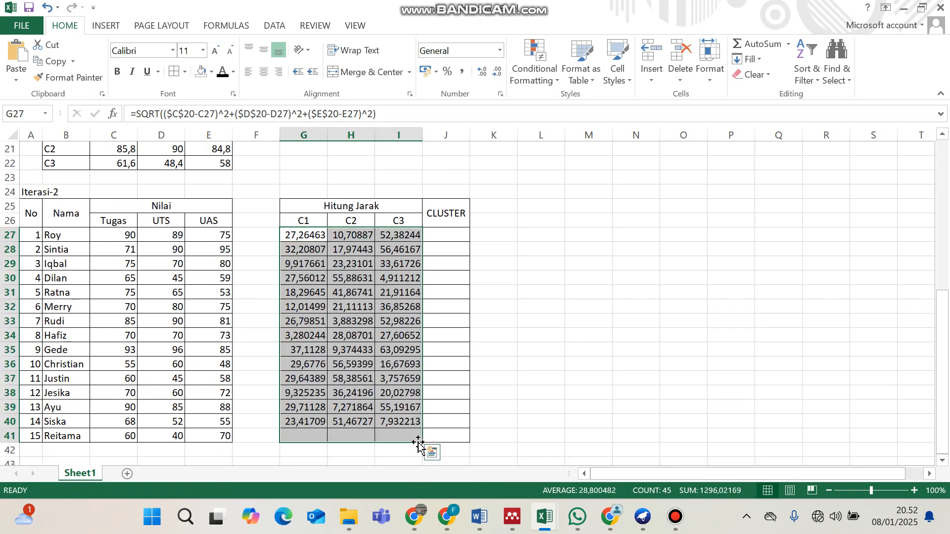
{"action": "left_click", "coordinate": [453, 235]}
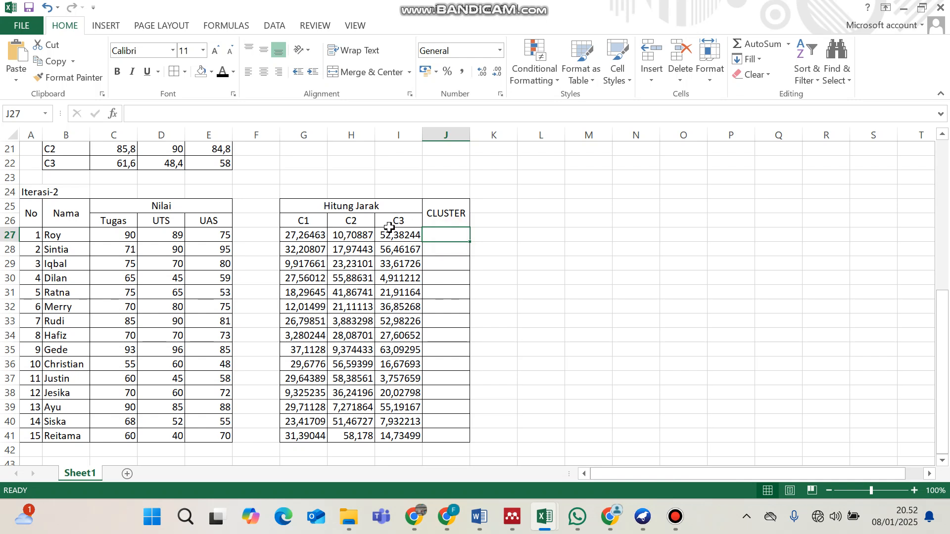
{"action": "left_click_drag", "start_coordinate": [307, 236], "coordinate": [406, 236]}
Assign the nearest cluster to students 1 to 5 in J27:J31, entering c2, c2, c1, c3 and c1
{"action": "left_click", "coordinate": [437, 235]}
{"action": "type", "text": "c2"}
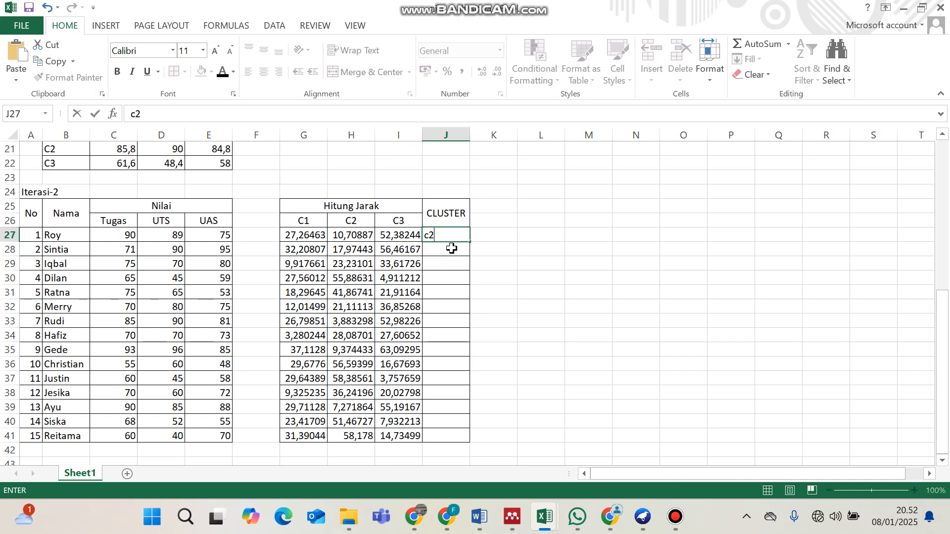
{"action": "left_click", "coordinate": [451, 249]}
{"action": "type", "text": "c"}
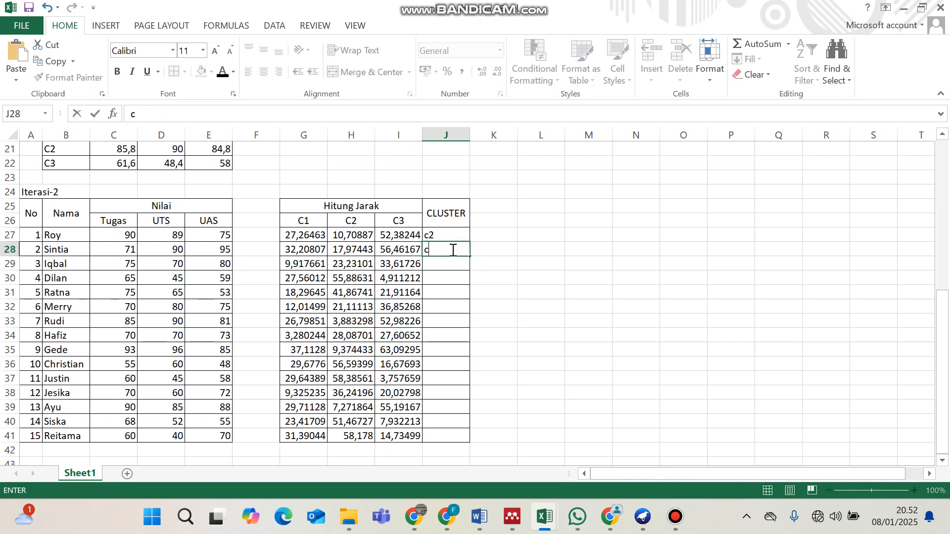
{"action": "type", "text": "2"}
{"action": "left_click", "coordinate": [452, 262]}
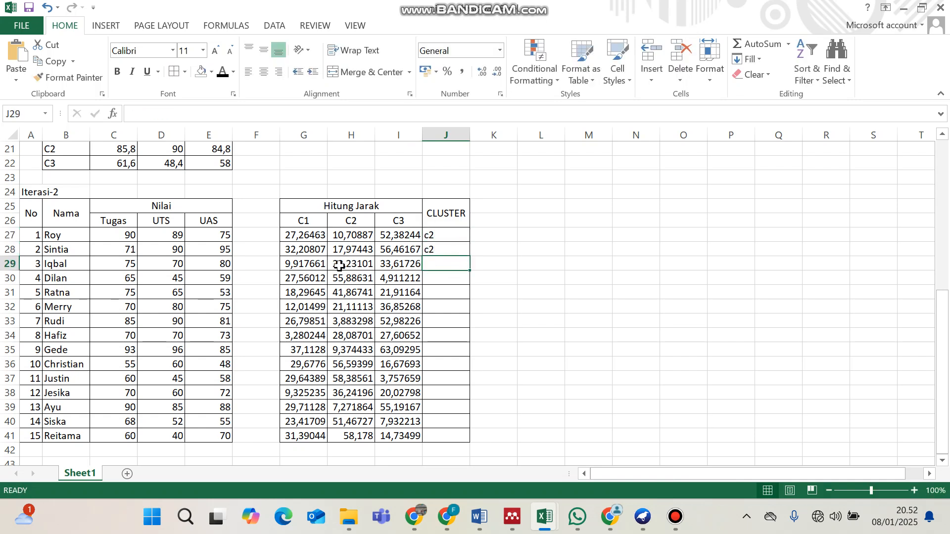
{"action": "type", "text": "c1"}
{"action": "left_click", "coordinate": [440, 275]}
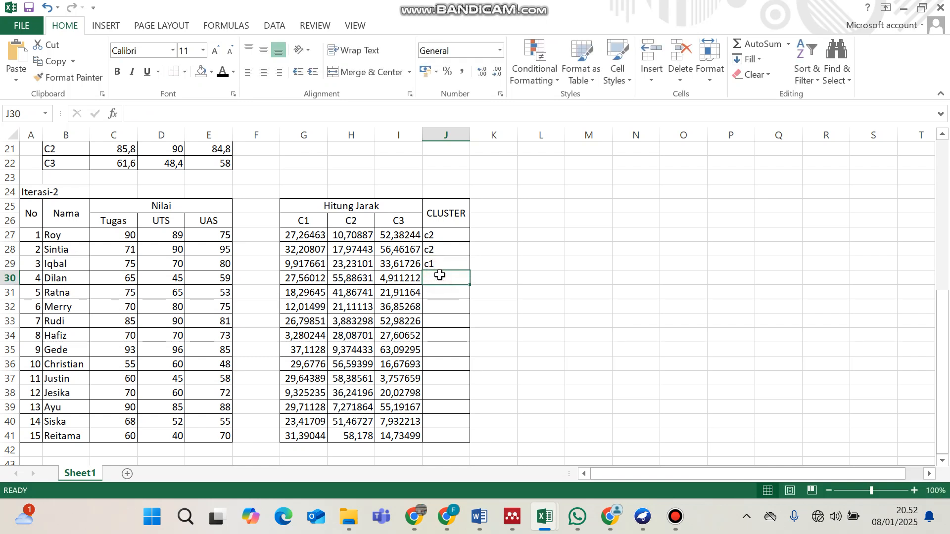
{"action": "type", "text": "c3"}
{"action": "left_click", "coordinate": [448, 292]}
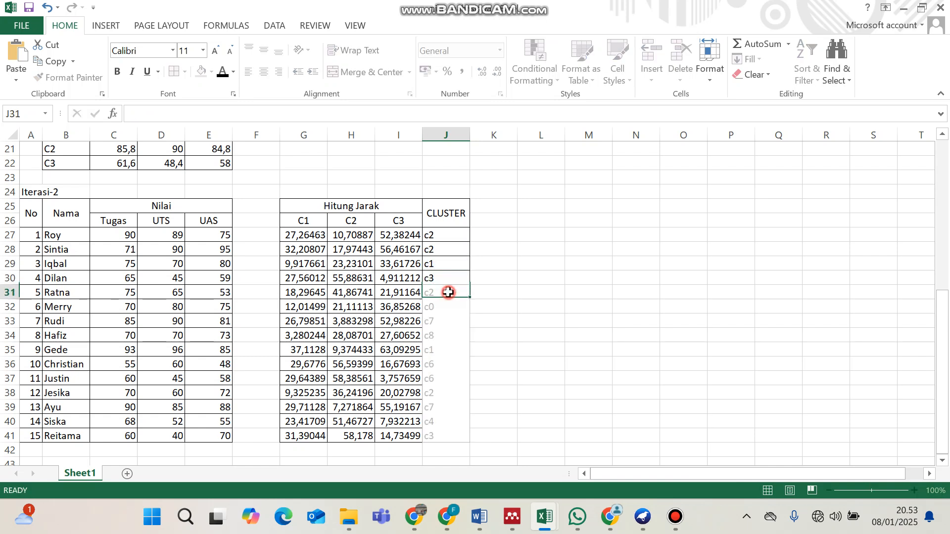
{"action": "type", "text": "c1"}
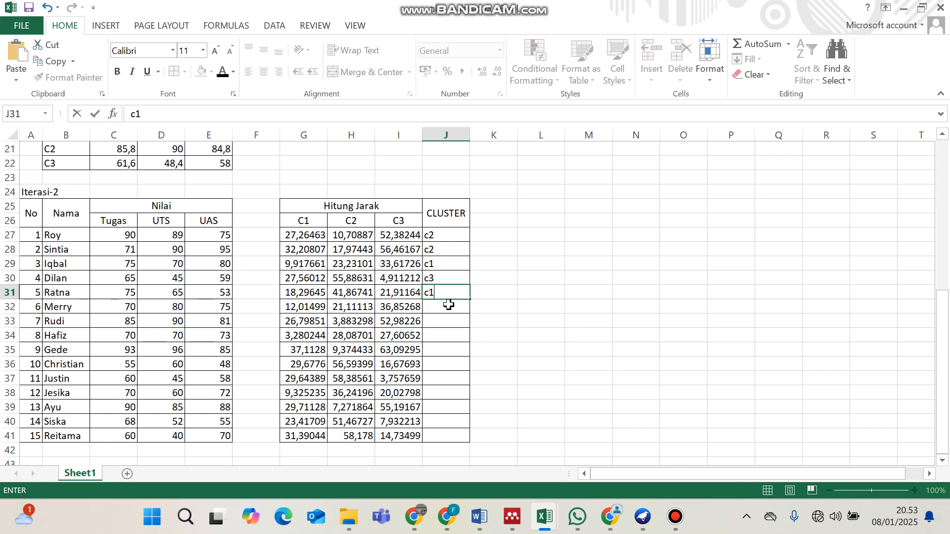
Assign the nearest cluster to students 6 to 10 in J32:J36, entering c1, c2, c1, c2 and c3
{"action": "left_click", "coordinate": [448, 307]}
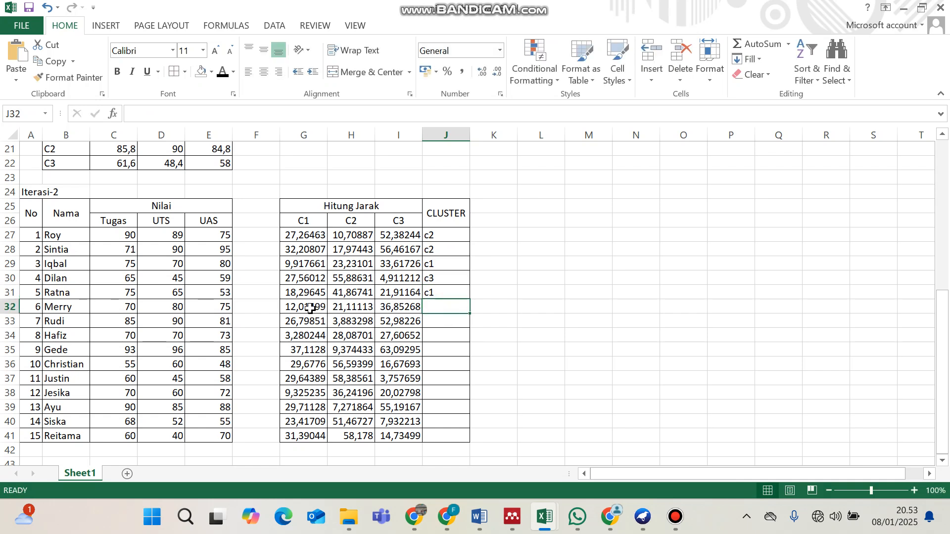
{"action": "type", "text": "c1"}
{"action": "left_click", "coordinate": [448, 320]}
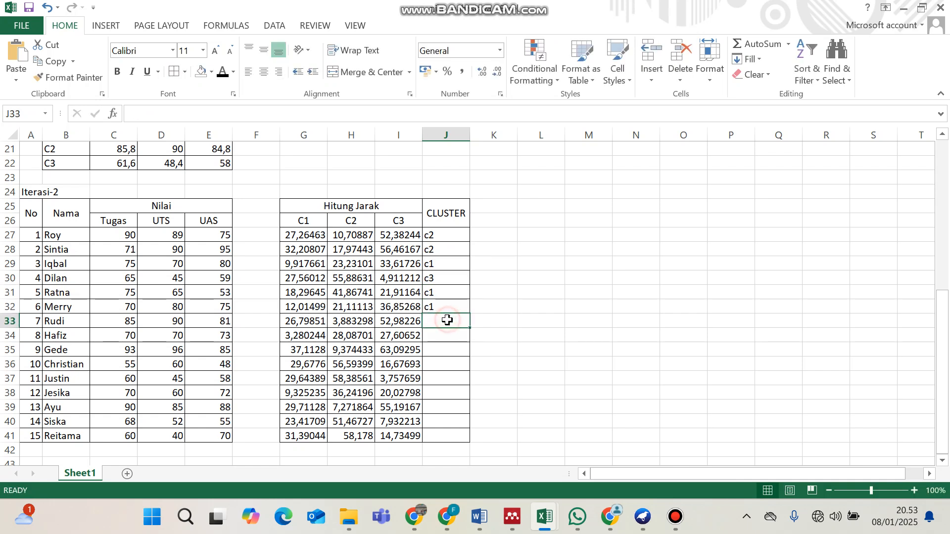
{"action": "type", "text": "c2"}
{"action": "left_click", "coordinate": [442, 334]}
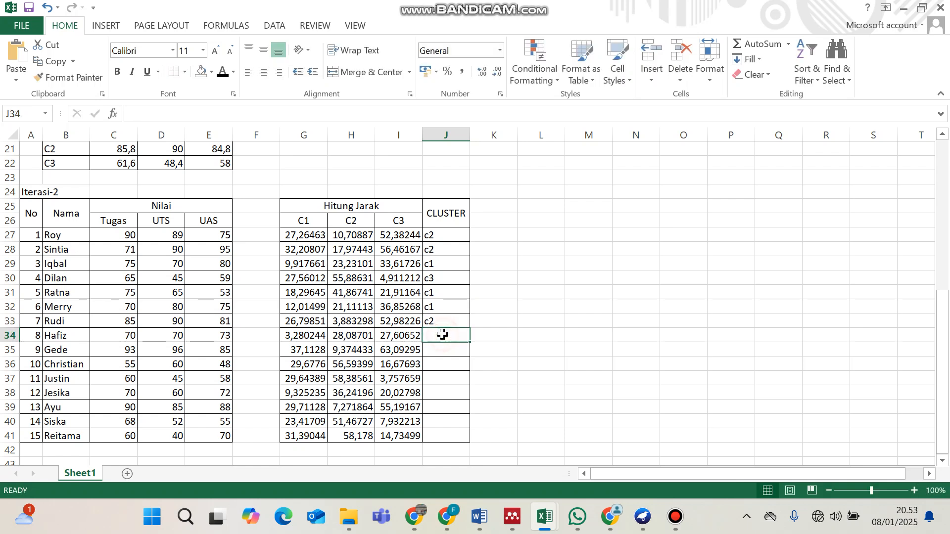
{"action": "type", "text": "c1"}
{"action": "left_click", "coordinate": [446, 350]}
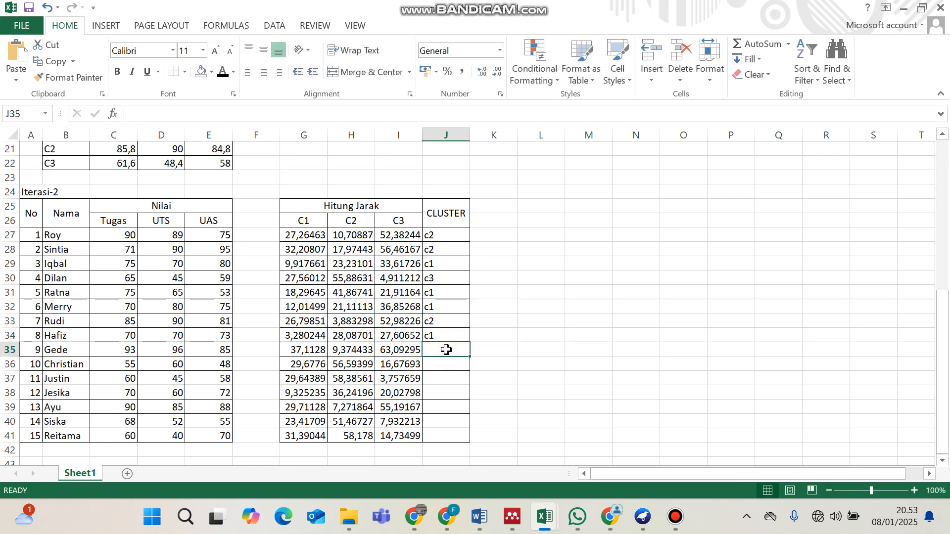
{"action": "type", "text": "c2"}
{"action": "left_click", "coordinate": [448, 363]}
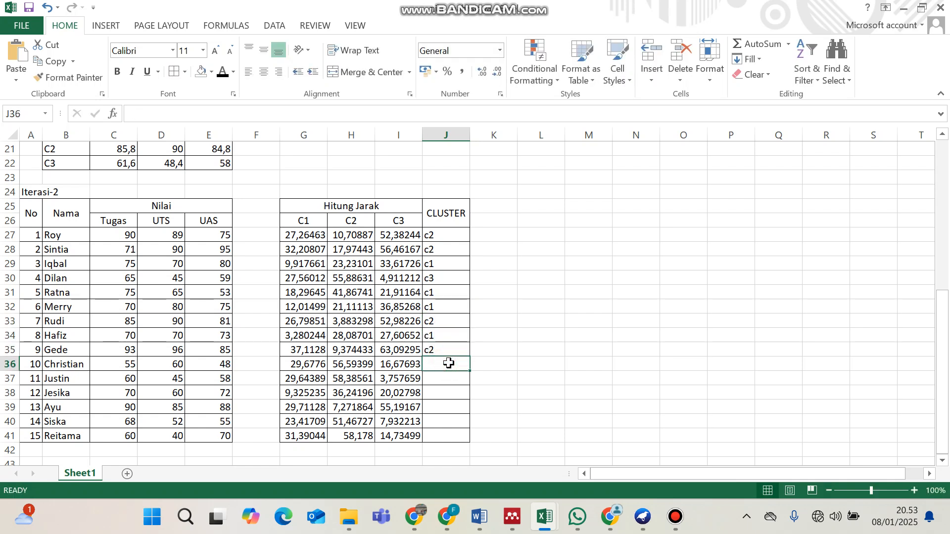
{"action": "type", "text": "c3"}
Assign the nearest cluster to students 11 to 15 in J37:J41, entering c3, c1, c2, c3 and c3
{"action": "left_click", "coordinate": [449, 378]}
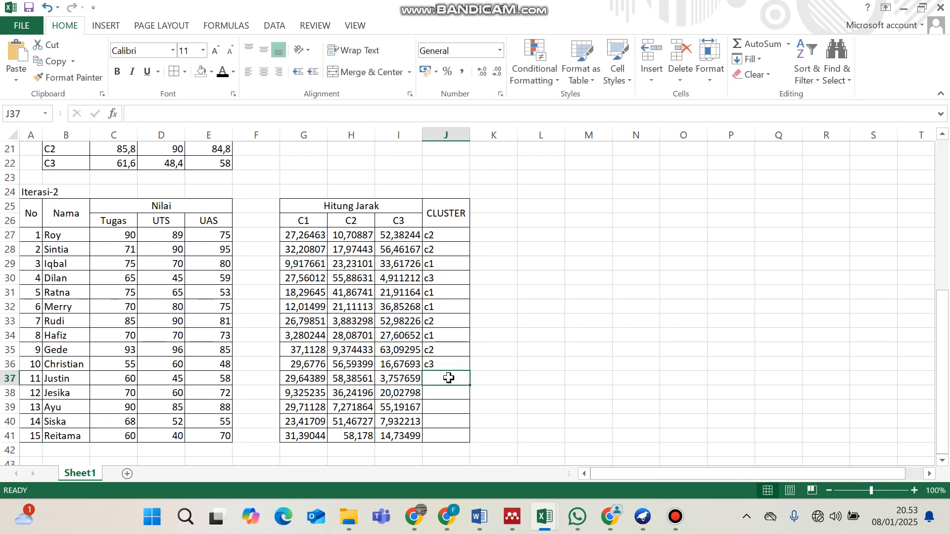
{"action": "type", "text": "c3"}
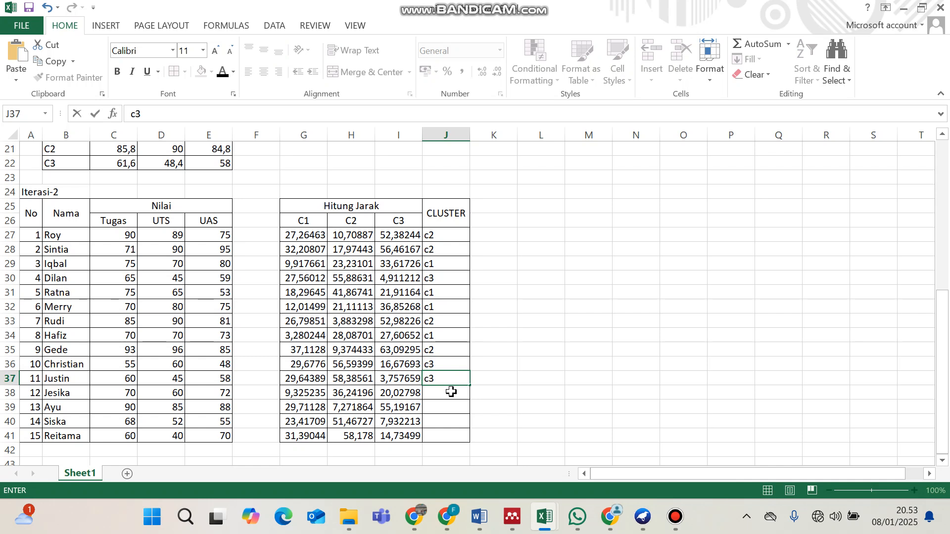
{"action": "left_click", "coordinate": [451, 392]}
{"action": "type", "text": "c1"}
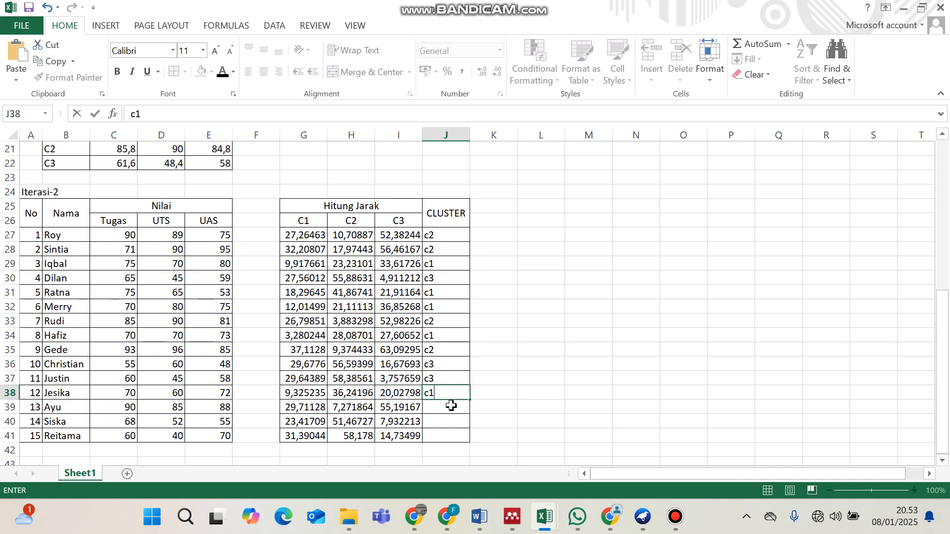
{"action": "left_click", "coordinate": [452, 406]}
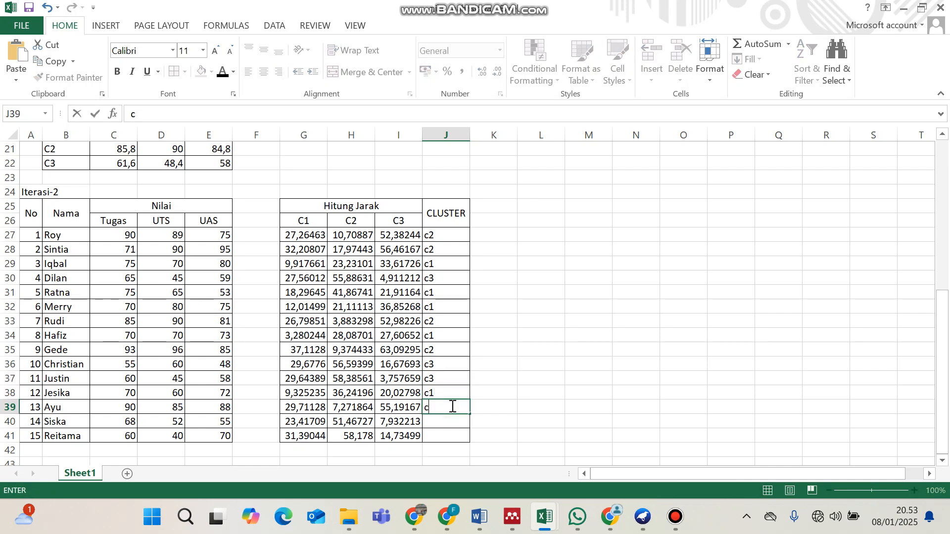
{"action": "type", "text": "c2"}
{"action": "left_click", "coordinate": [453, 422]}
{"action": "type", "text": "c3"}
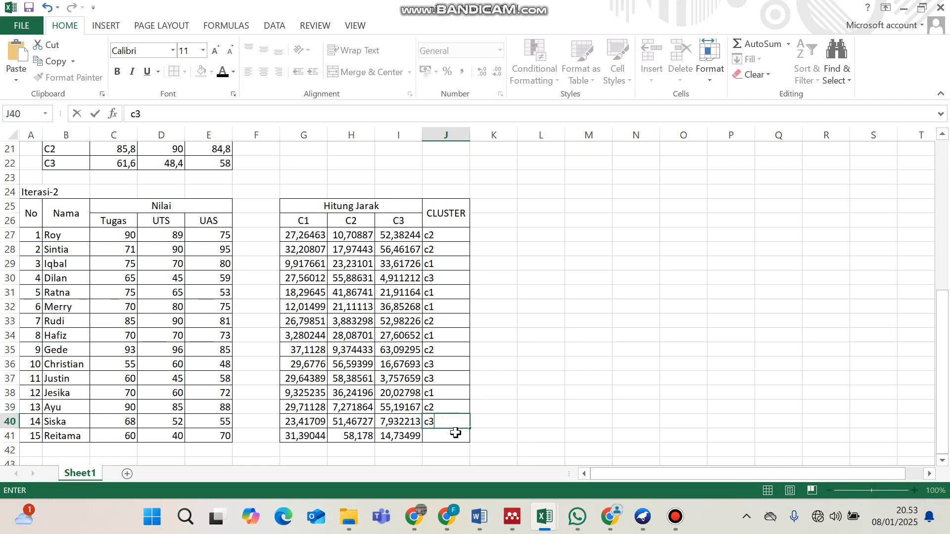
{"action": "left_click", "coordinate": [456, 433]}
{"action": "type", "text": "c3"}
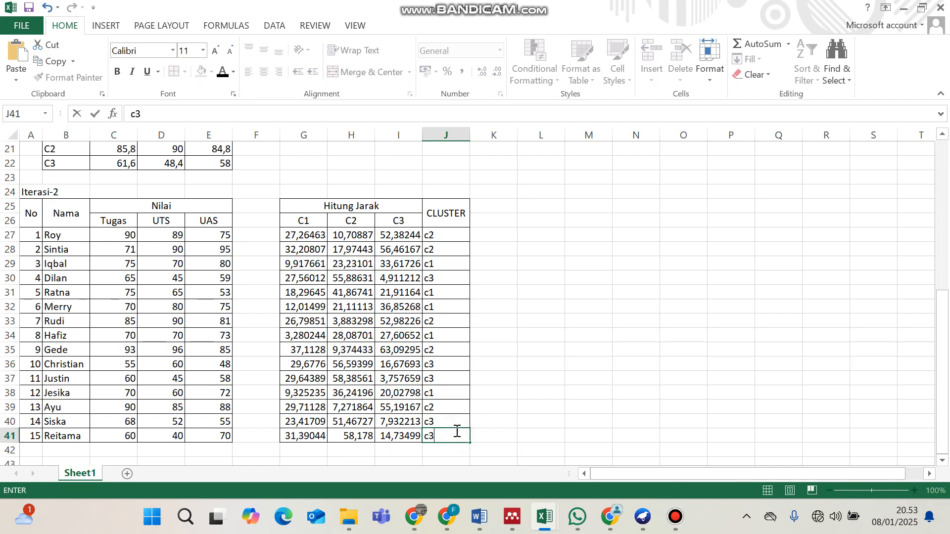
{"action": "left_click", "coordinate": [453, 347]}
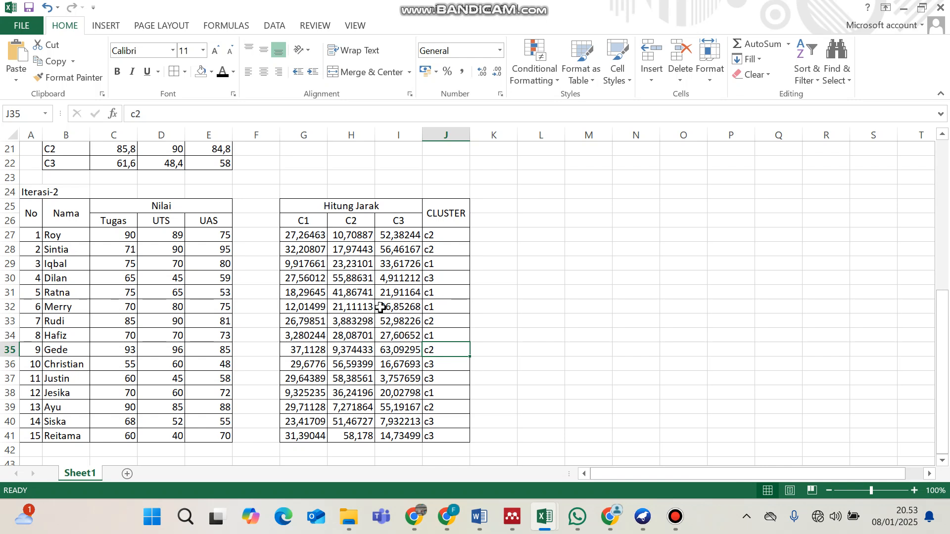
Copy the second-iteration clusters in J27:J41 to K3:K17, beside the first-iteration clusters
{"action": "left_click_drag", "start_coordinate": [454, 232], "coordinate": [450, 429]}
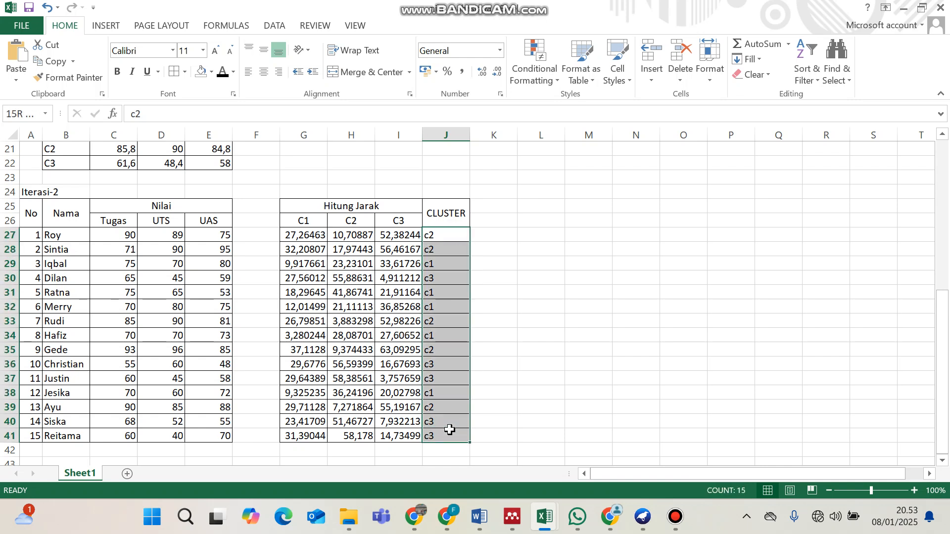
{"action": "right_click", "coordinate": [456, 346]}
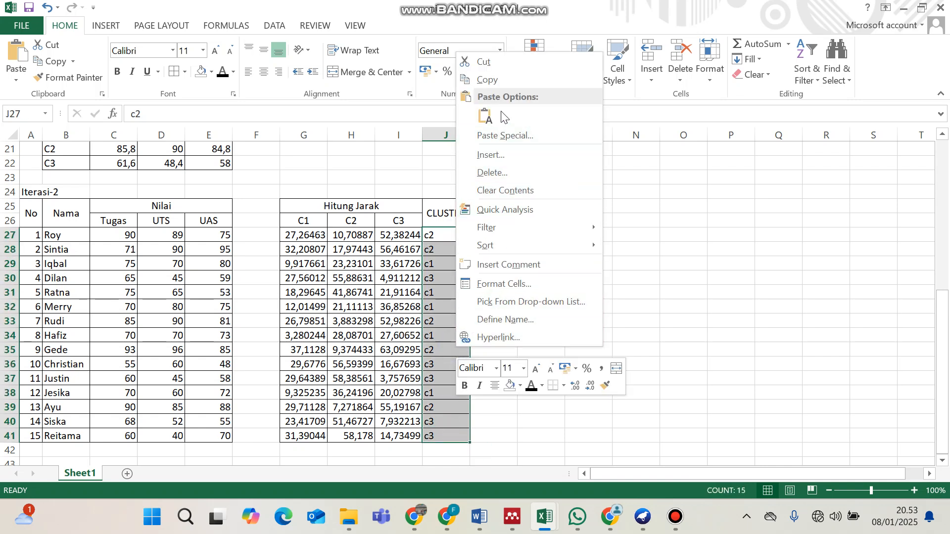
{"action": "left_click", "coordinate": [485, 79]}
{"action": "scroll", "coordinate": [505, 206], "scroll_direction": "up", "scroll_amount": 7}
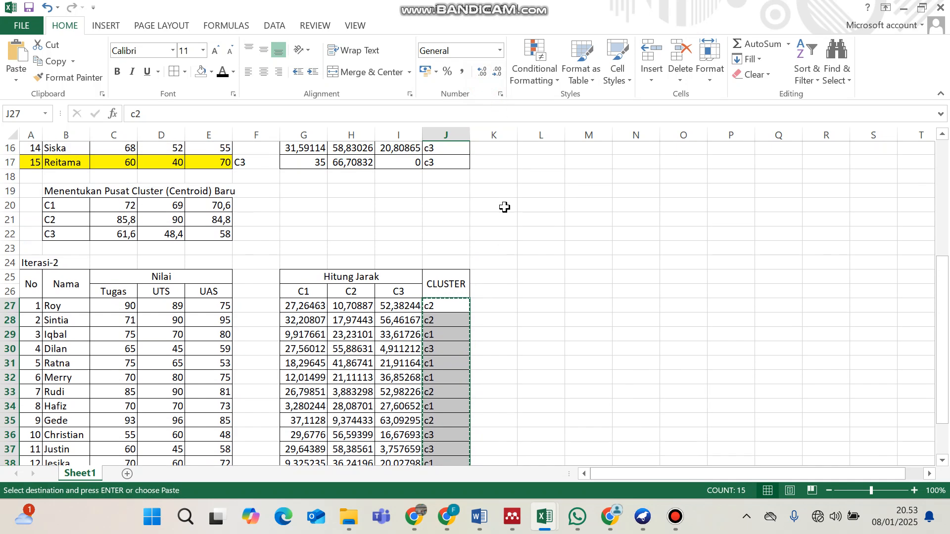
{"action": "left_click", "coordinate": [493, 177]}
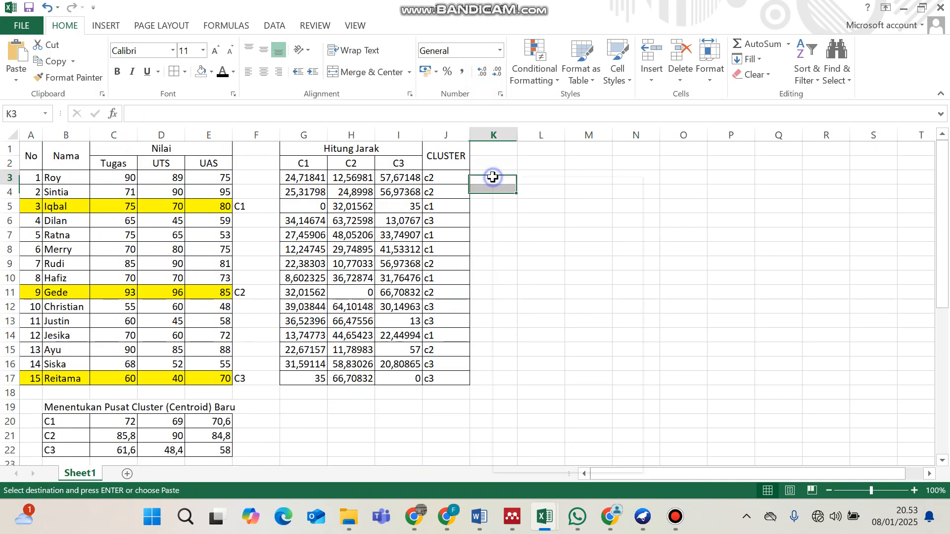
{"action": "right_click", "coordinate": [494, 178]}
{"action": "left_click", "coordinate": [521, 244]}
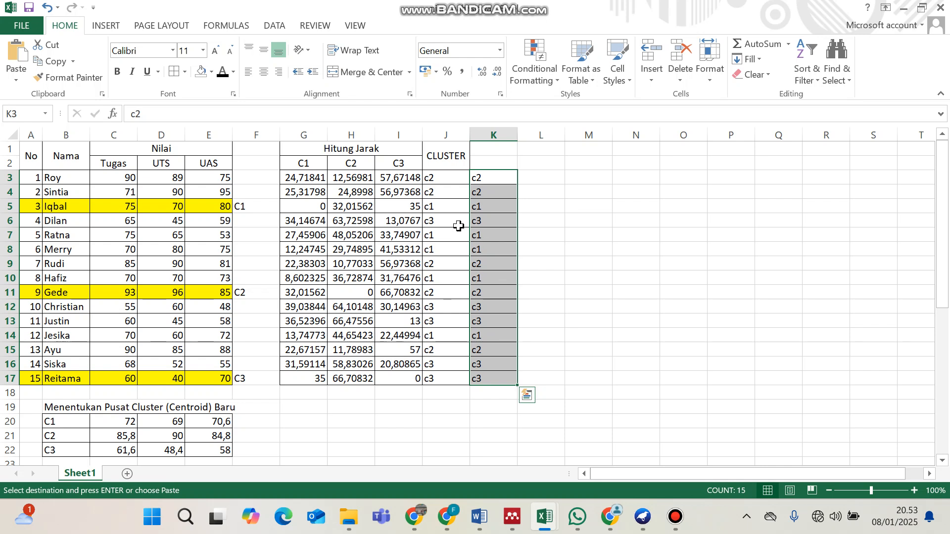
Compare the first- and second-iteration clusters in columns J and K row by row, starting from row 3
{"action": "left_click", "coordinate": [450, 210]}
{"action": "left_click", "coordinate": [446, 223]}
{"action": "left_click_drag", "start_coordinate": [440, 177], "coordinate": [505, 192]}
{"action": "left_click_drag", "start_coordinate": [445, 203], "coordinate": [505, 207]}
{"action": "left_click", "coordinate": [448, 216]}
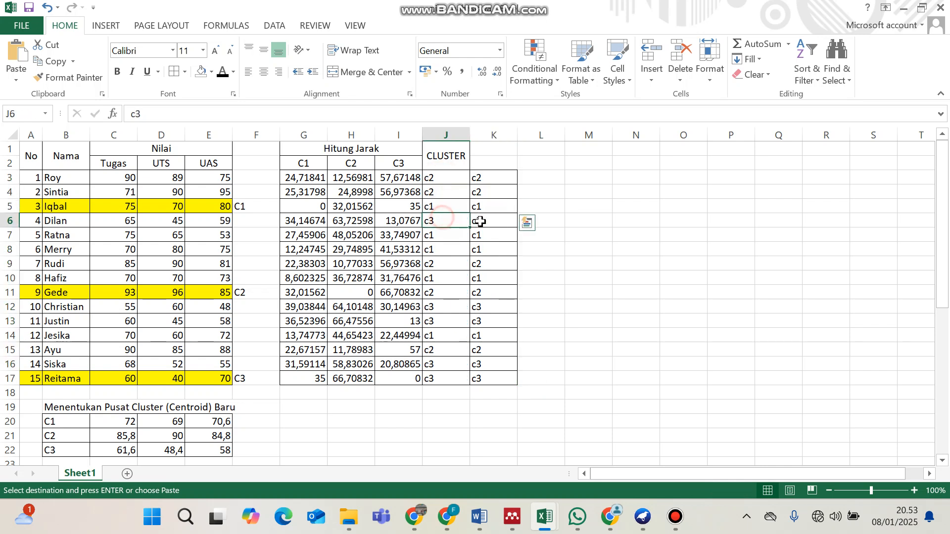